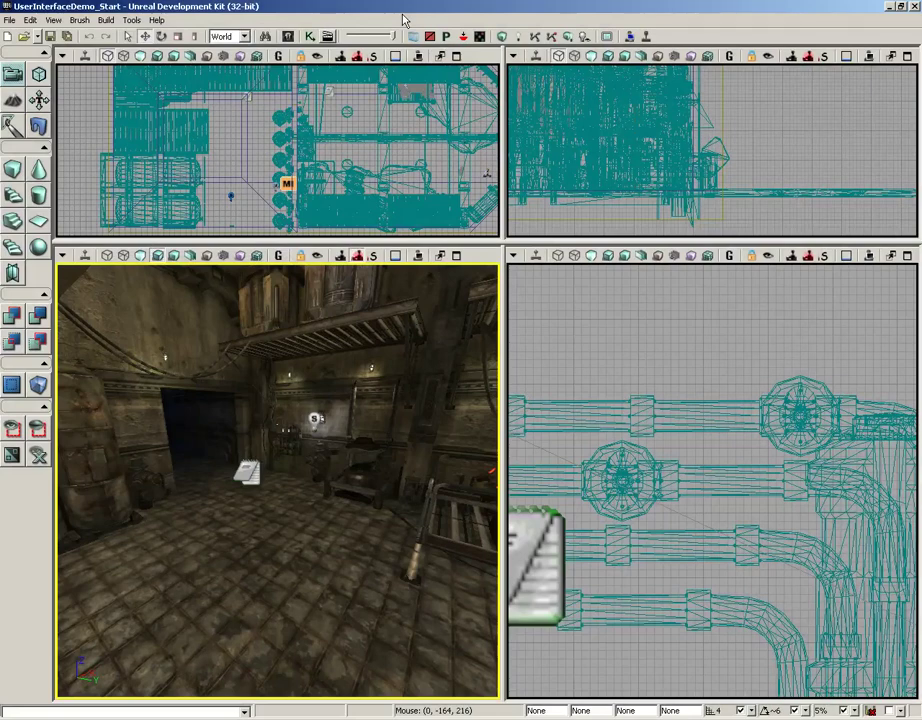
Open the Content Browser and select the UIDemoAssets package in the Packages tree.
{"action": "left_click", "coordinate": [288, 38]}
{"action": "left_click", "coordinate": [190, 590]}
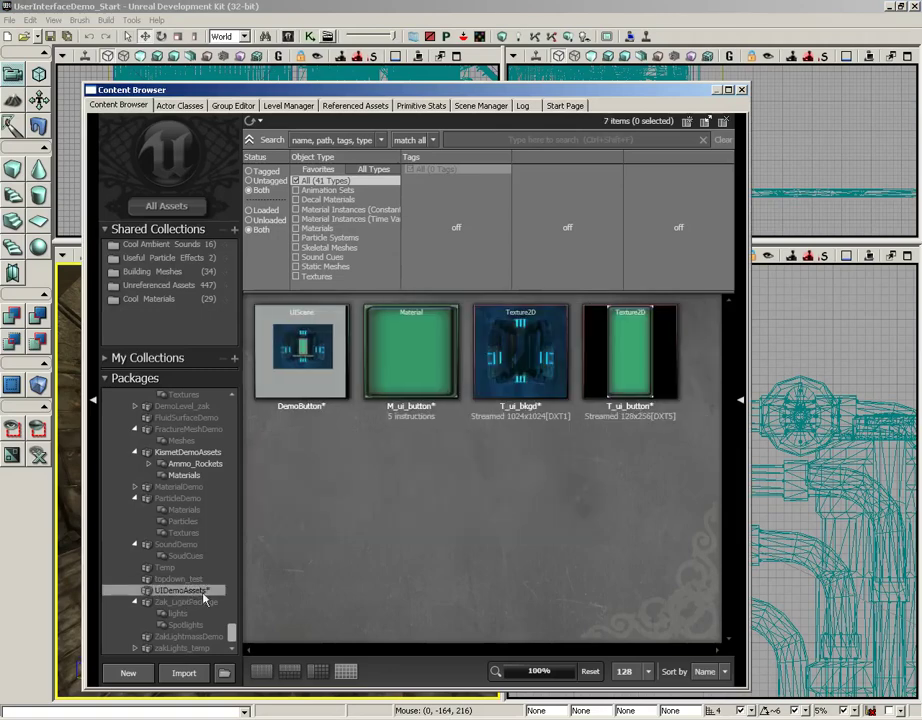
Create a new UIScene with group UIScene and name UI_Demo_Button in UIDemoAssets.
{"action": "right_click", "coordinate": [311, 490]}
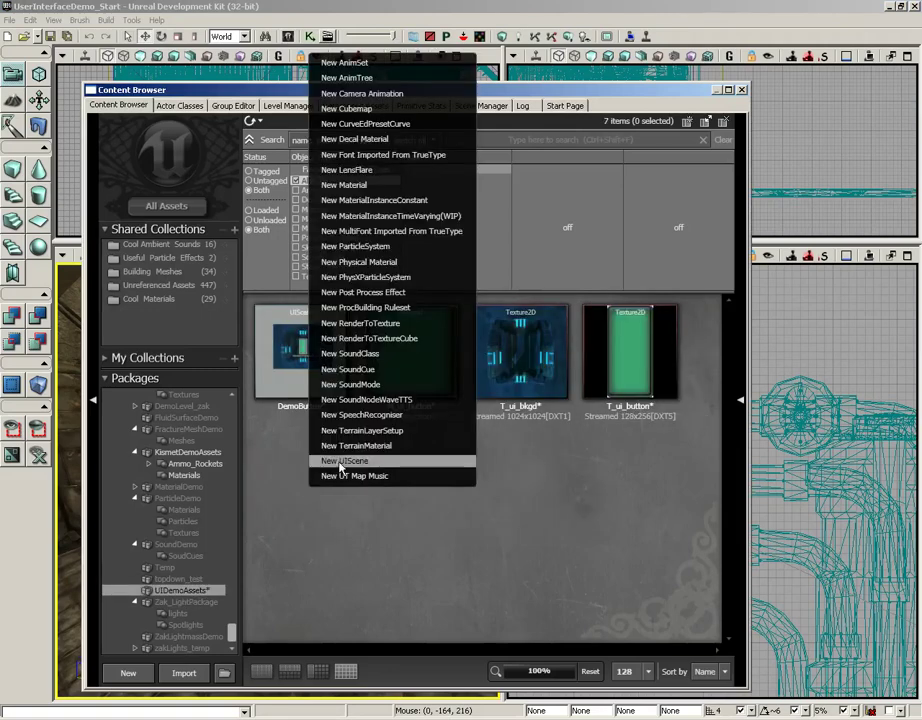
{"action": "left_click", "coordinate": [341, 462]}
{"action": "left_click", "coordinate": [433, 343]}
{"action": "type", "text": "UIScene"}
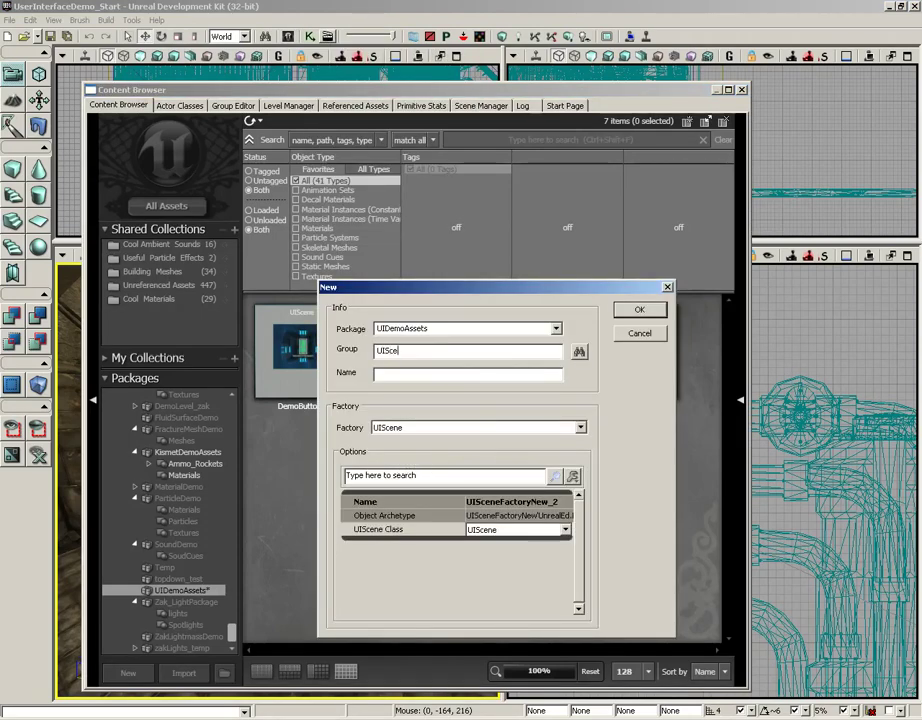
{"action": "key", "text": "Tab"}
{"action": "type", "text": "UI_Demo_Button"}
{"action": "key", "text": "Return"}
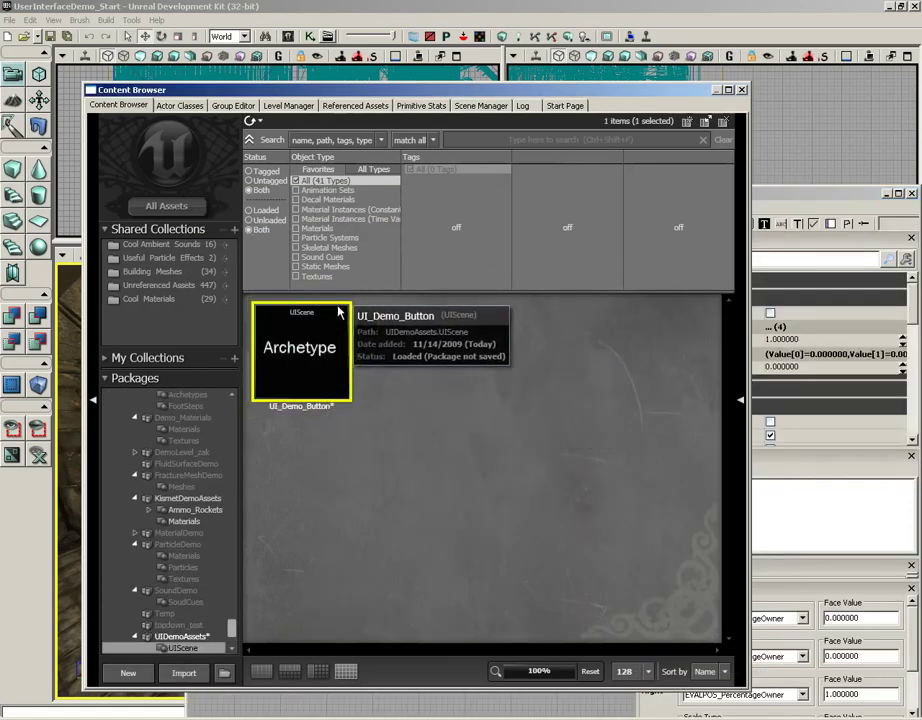
Close the Content Browser and maximize the UIScene Editor.
{"action": "left_click_drag", "start_coordinate": [410, 93], "coordinate": [438, 53]}
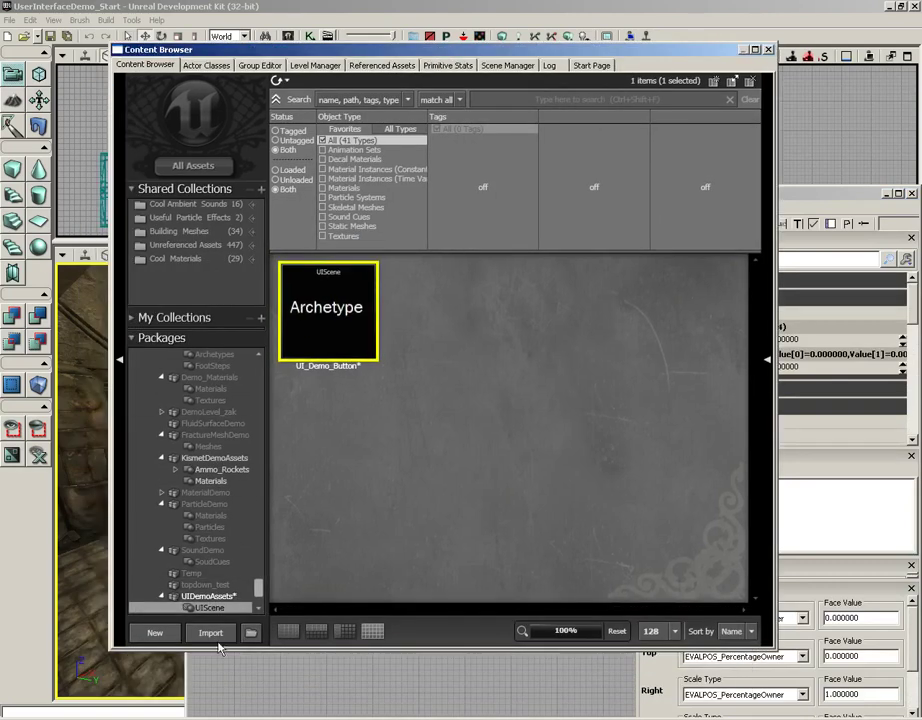
{"action": "left_click", "coordinate": [767, 49]}
{"action": "left_click_drag", "start_coordinate": [722, 195], "coordinate": [616, 68]}
{"action": "left_click", "coordinate": [792, 67]}
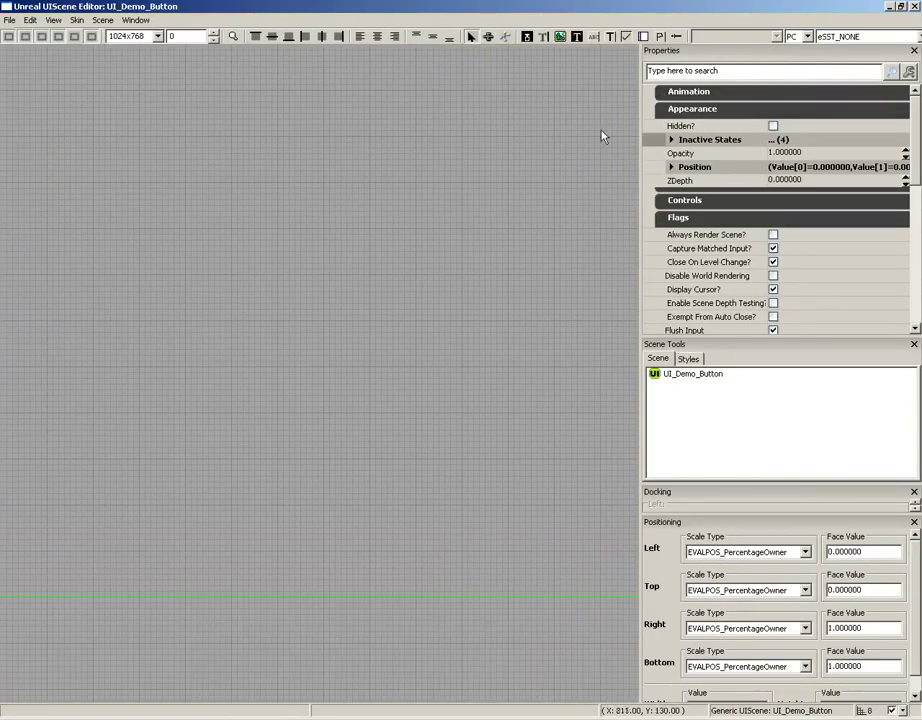
Turn on the container outline and pan the canvas to frame the scene.
{"action": "scroll", "coordinate": [385, 235], "scroll_direction": "down", "scroll_amount": 3}
{"action": "scroll", "coordinate": [360, 195], "scroll_direction": "up", "scroll_amount": 3}
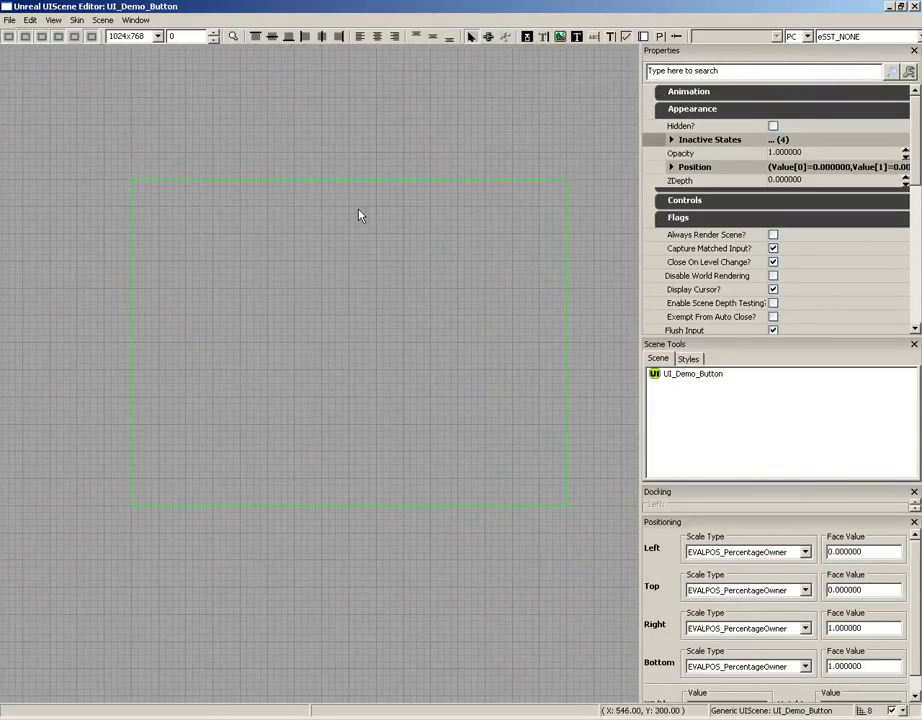
{"action": "left_click", "coordinate": [26, 37]}
{"action": "scroll", "coordinate": [350, 285], "scroll_direction": "up", "scroll_amount": 1}
{"action": "right_click_drag", "start_coordinate": [355, 285], "coordinate": [383, 257]}
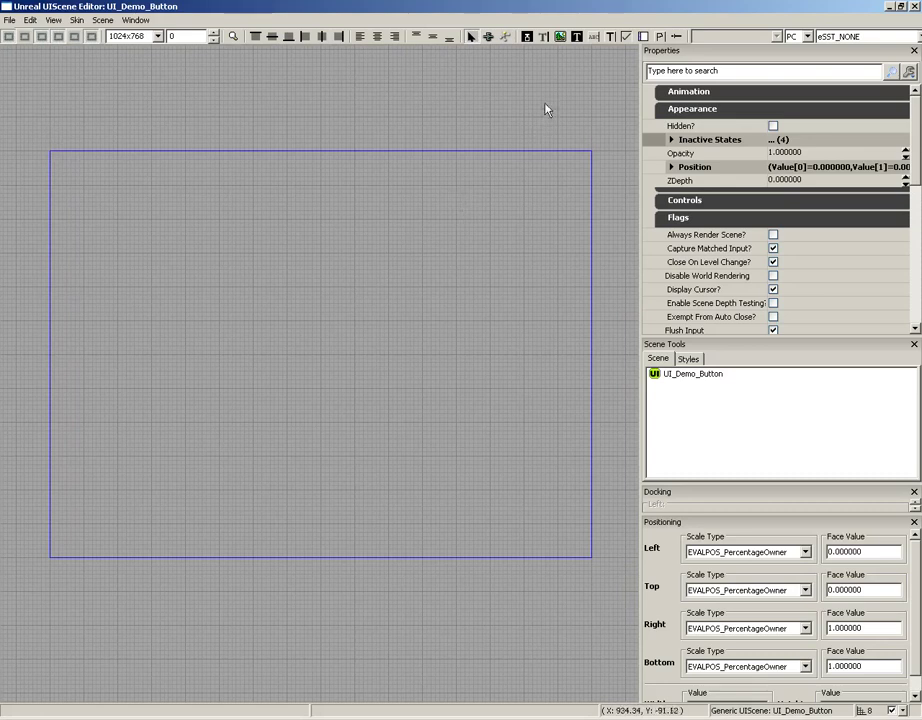
Set the drag grid to 32 and draw an image widget spanning the full 1024×768 scene.
{"action": "left_click", "coordinate": [560, 37]}
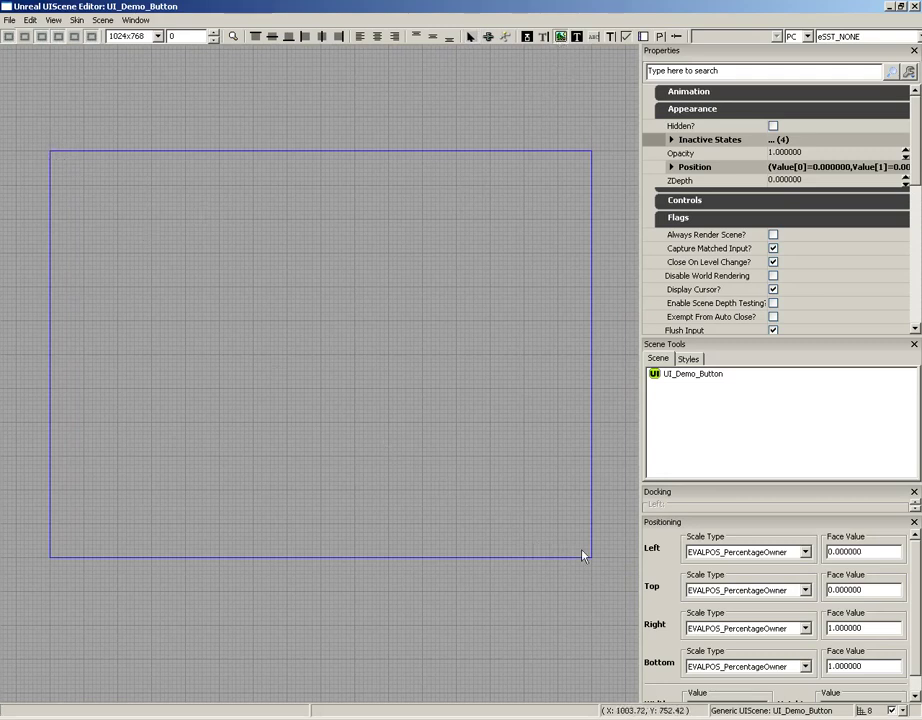
{"action": "left_click", "coordinate": [878, 712]}
{"action": "left_click", "coordinate": [830, 669]}
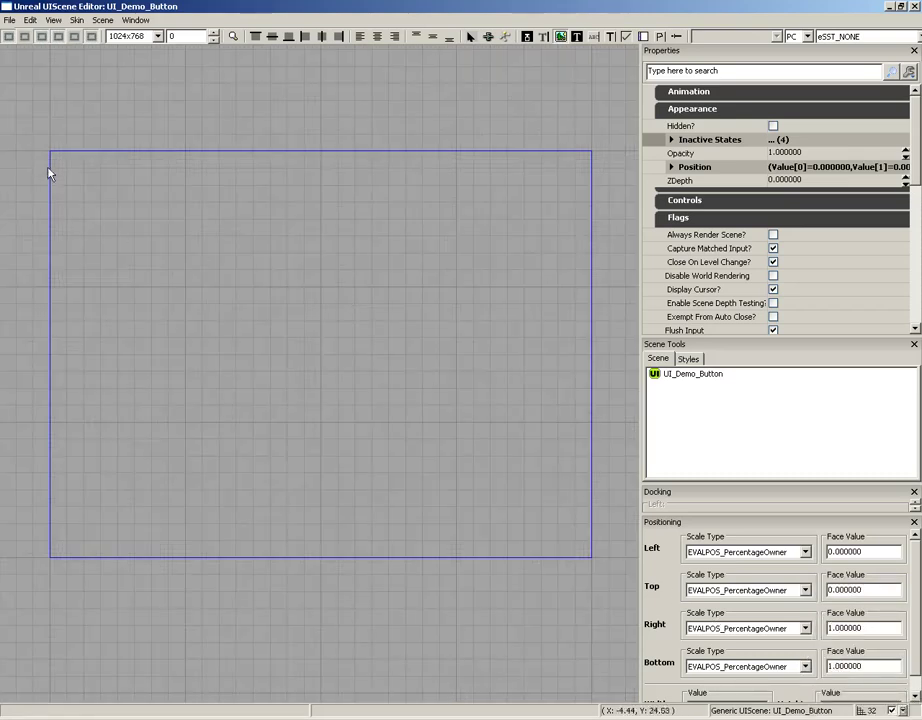
{"action": "left_click_drag", "start_coordinate": [52, 154], "coordinate": [590, 562]}
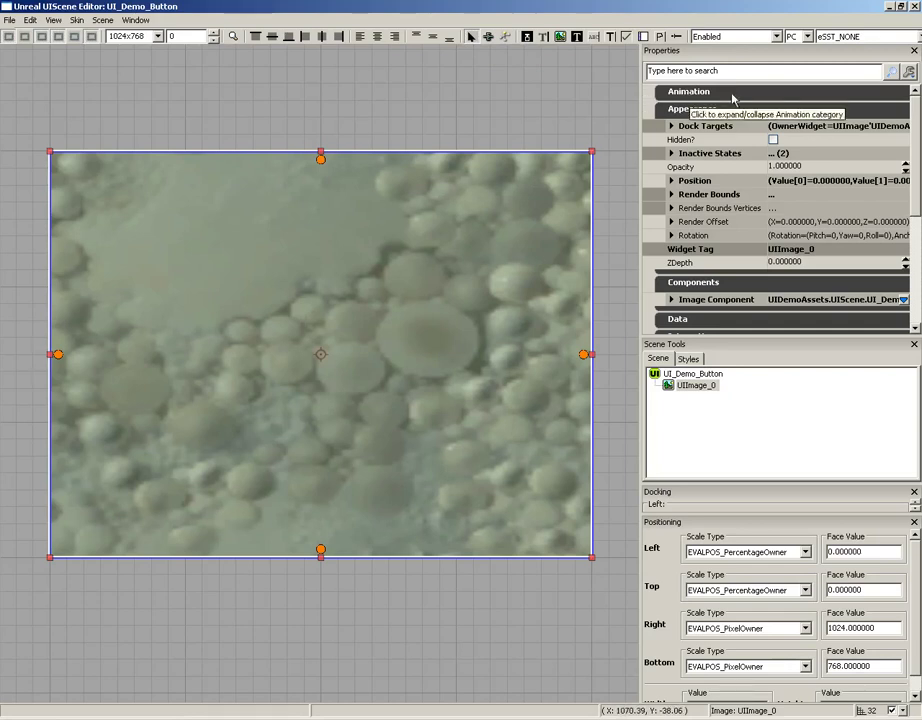
Expand Image Component > StyleOverride to reveal the image's Image Ref property.
{"action": "left_click", "coordinate": [682, 302]}
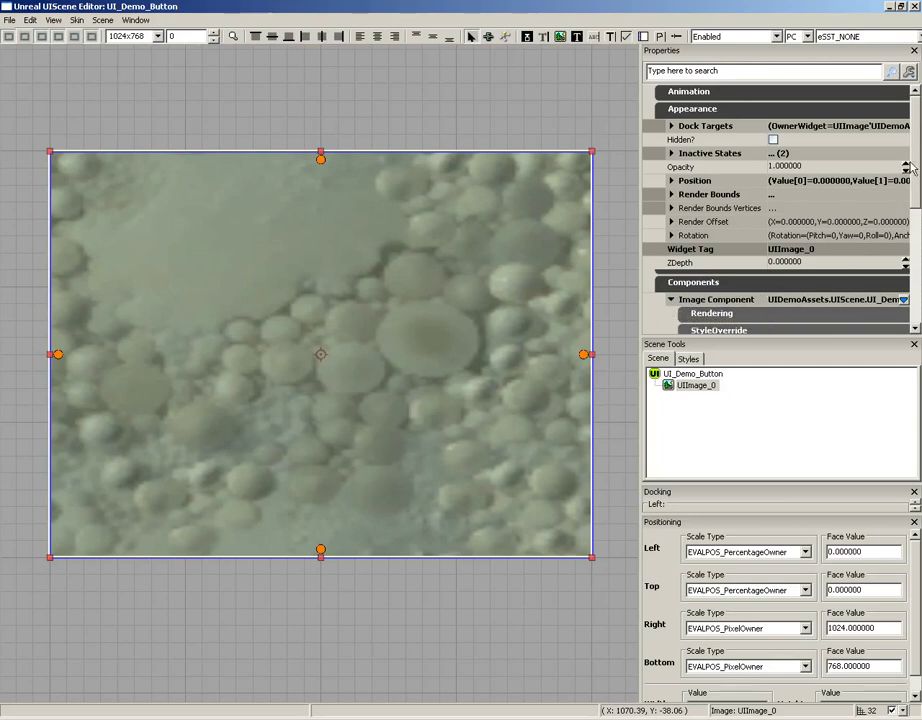
{"action": "scroll", "coordinate": [912, 197], "scroll_direction": "down", "scroll_amount": 2}
{"action": "scroll", "coordinate": [912, 197], "scroll_direction": "down", "scroll_amount": 1}
{"action": "left_click", "coordinate": [686, 238]}
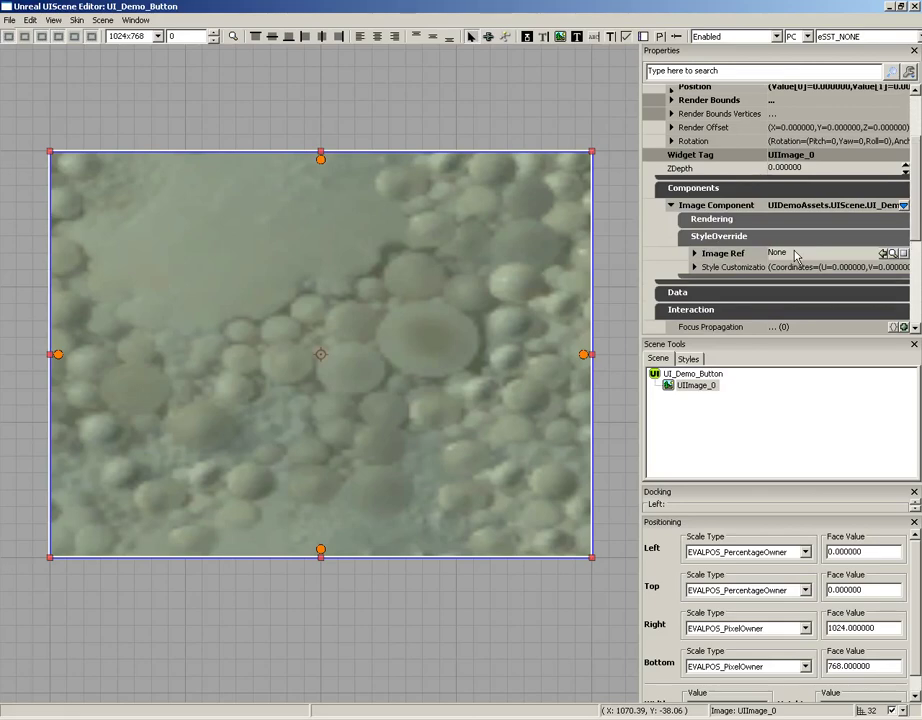
Select T_ui_bkgd in the UIDemoAssets Content Browser, then restore the UIScene Editor.
{"action": "left_click", "coordinate": [888, 8]}
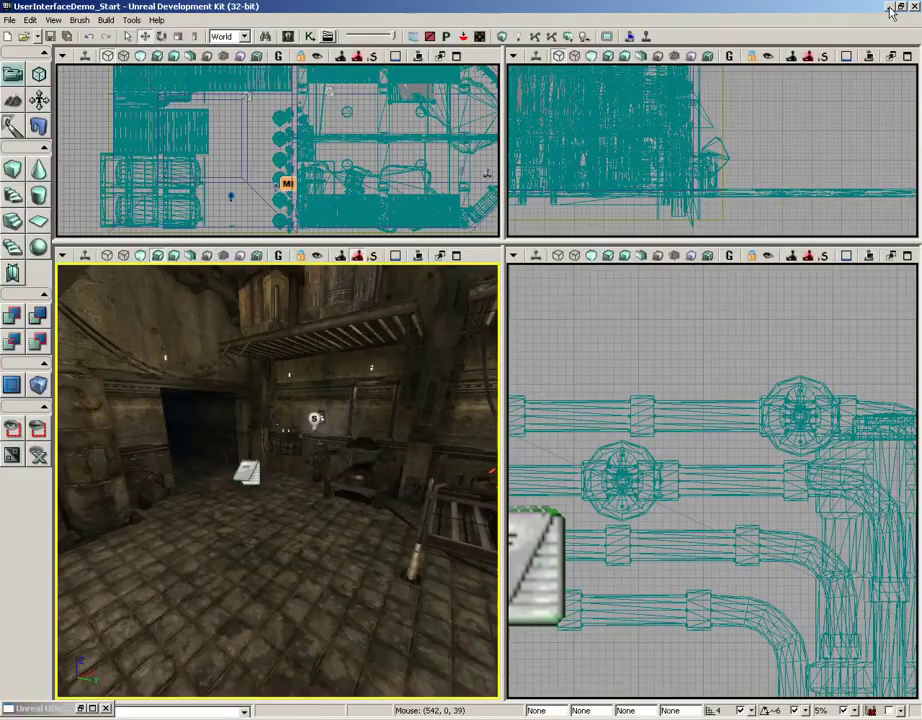
{"action": "left_click", "coordinate": [287, 37]}
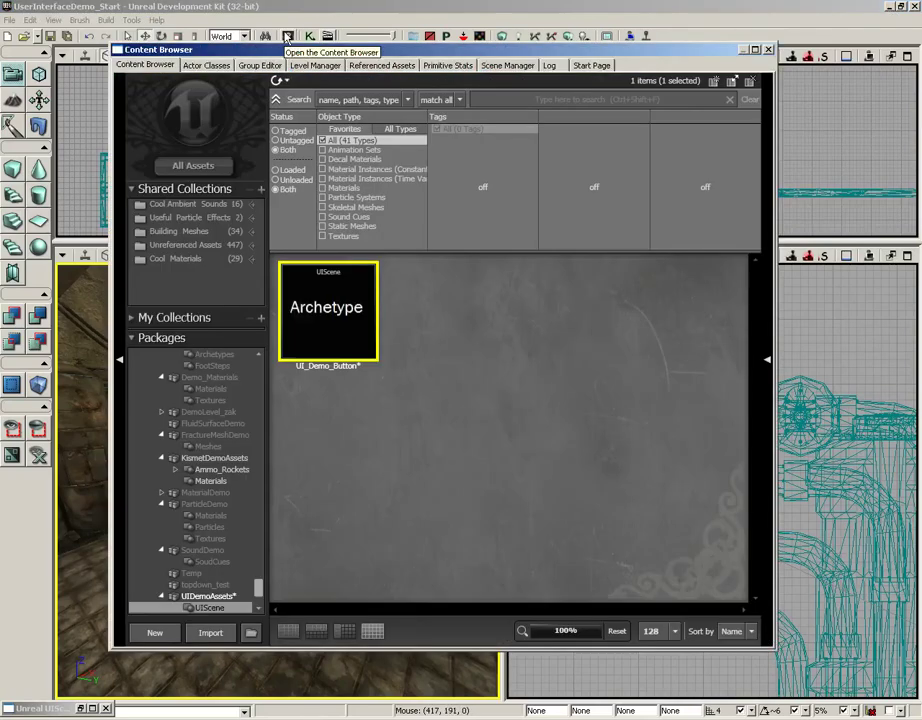
{"action": "left_click", "coordinate": [212, 597]}
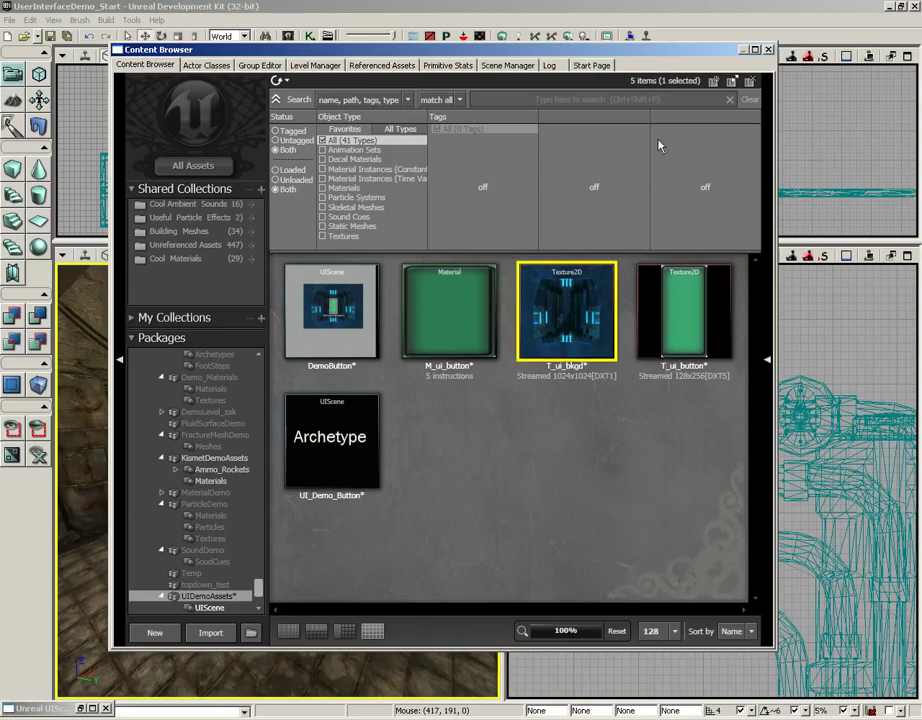
{"action": "key", "text": "ctrl+shift+f"}
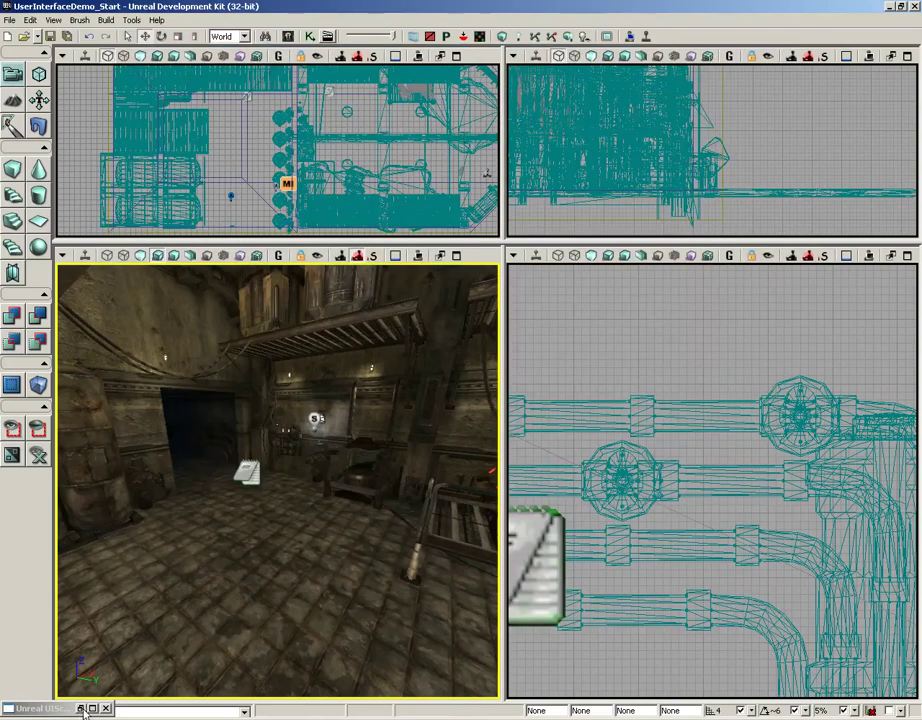
{"action": "left_click", "coordinate": [92, 708]}
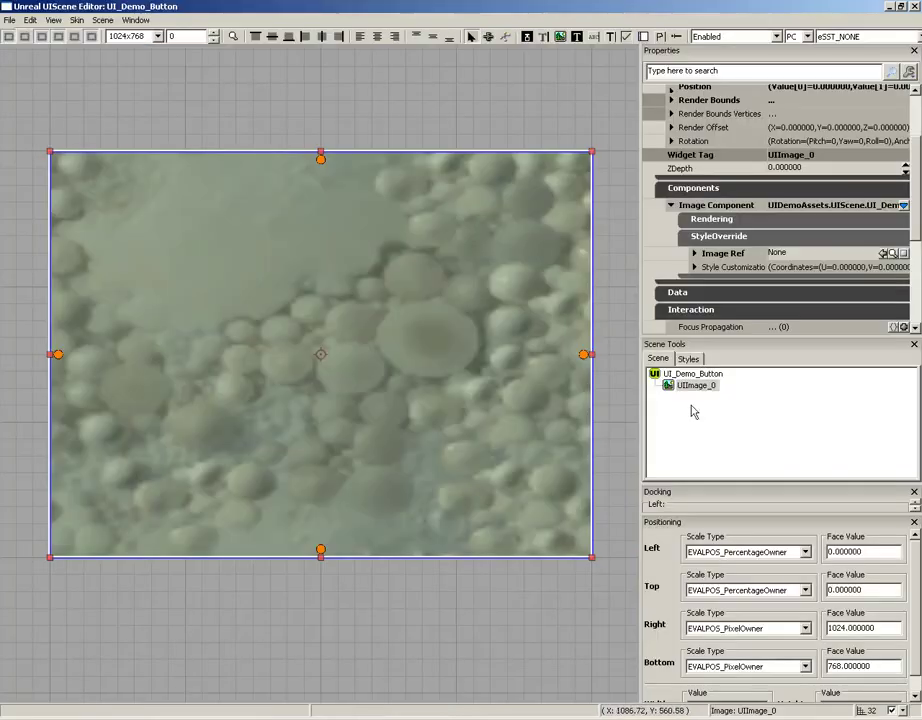
Assign T_ui_bkgd as Image Ref and set Right and Bottom scale types to EVALPOS_PercentageOwner.
{"action": "left_click", "coordinate": [883, 254]}
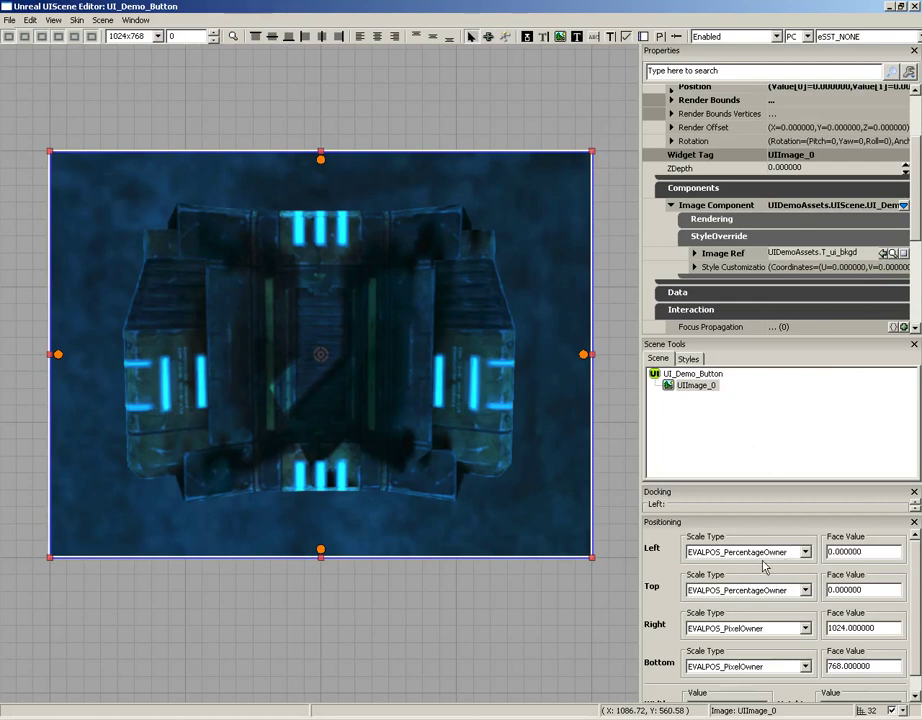
{"action": "left_click", "coordinate": [720, 632]}
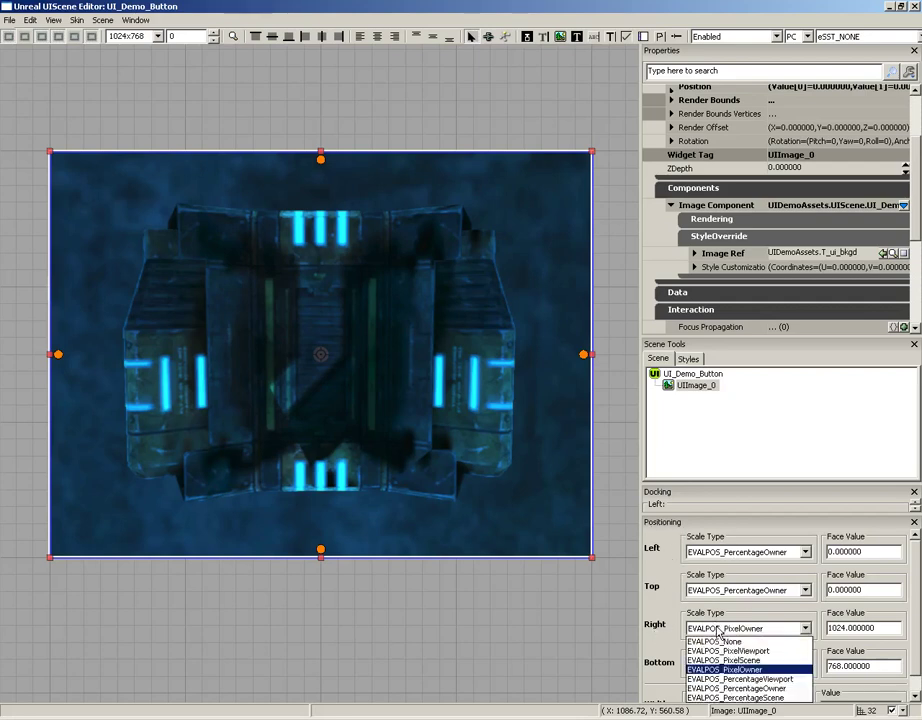
{"action": "left_click", "coordinate": [736, 688]}
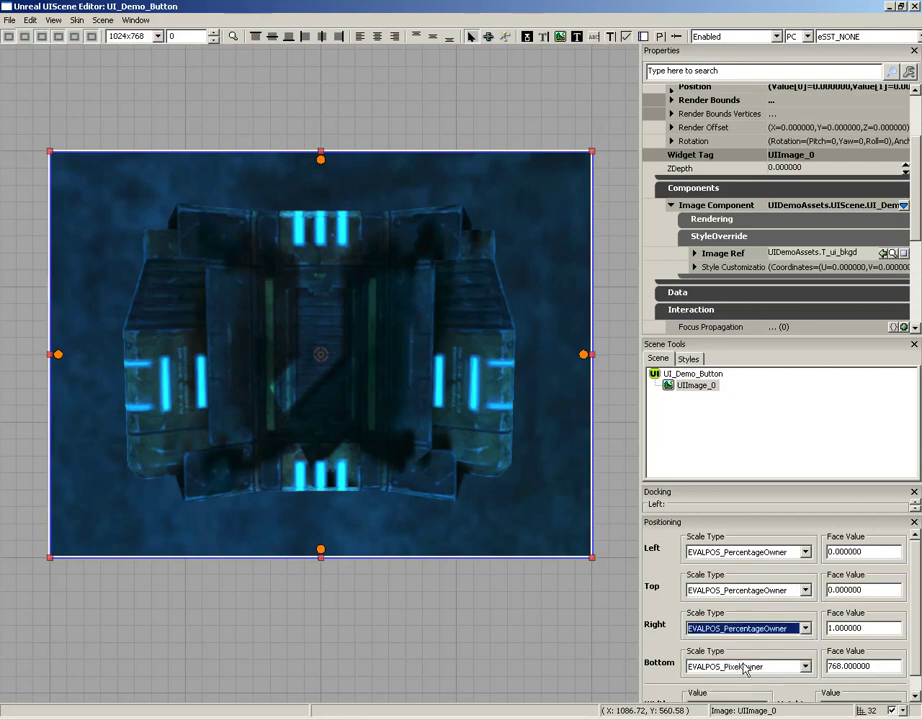
{"action": "left_click", "coordinate": [742, 667]}
{"action": "left_click", "coordinate": [745, 644]}
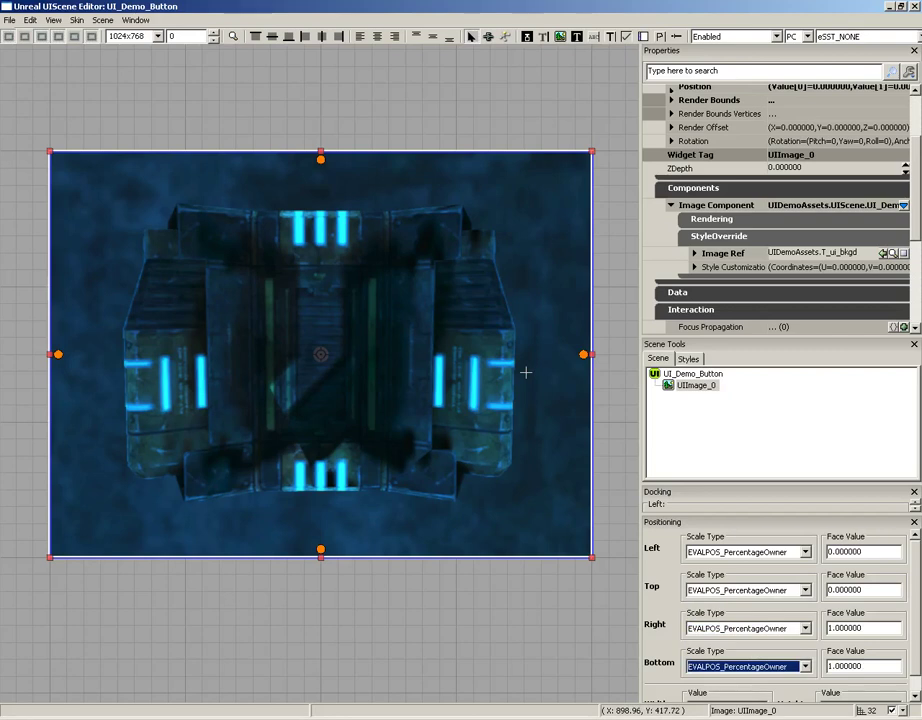
Draw a tall, narrow button widget, UIButton_0, in the centre of the scene.
{"action": "left_click", "coordinate": [527, 37]}
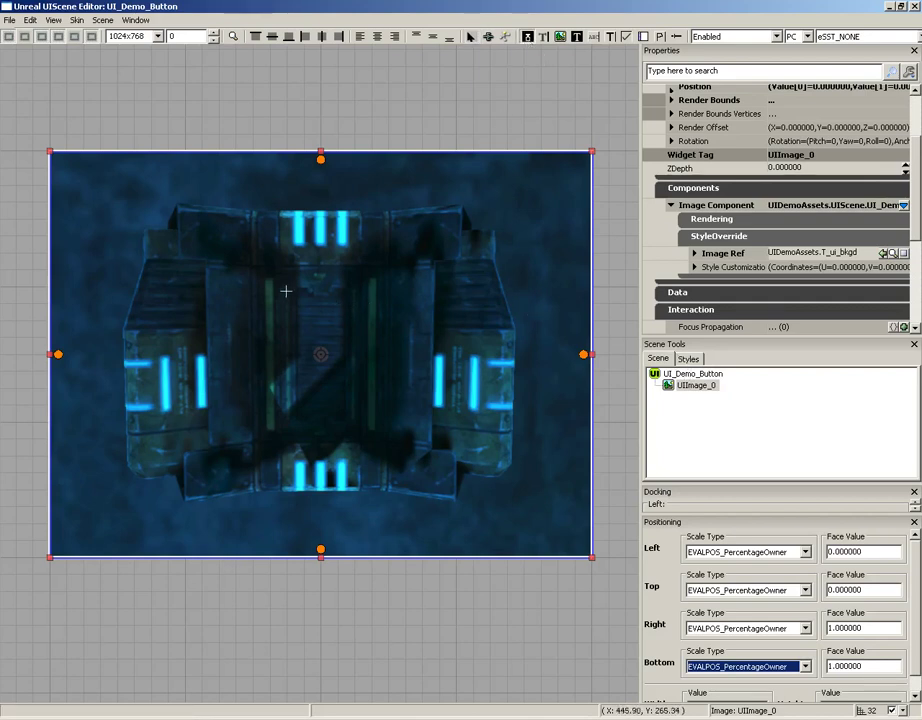
{"action": "left_click_drag", "start_coordinate": [288, 290], "coordinate": [354, 421]}
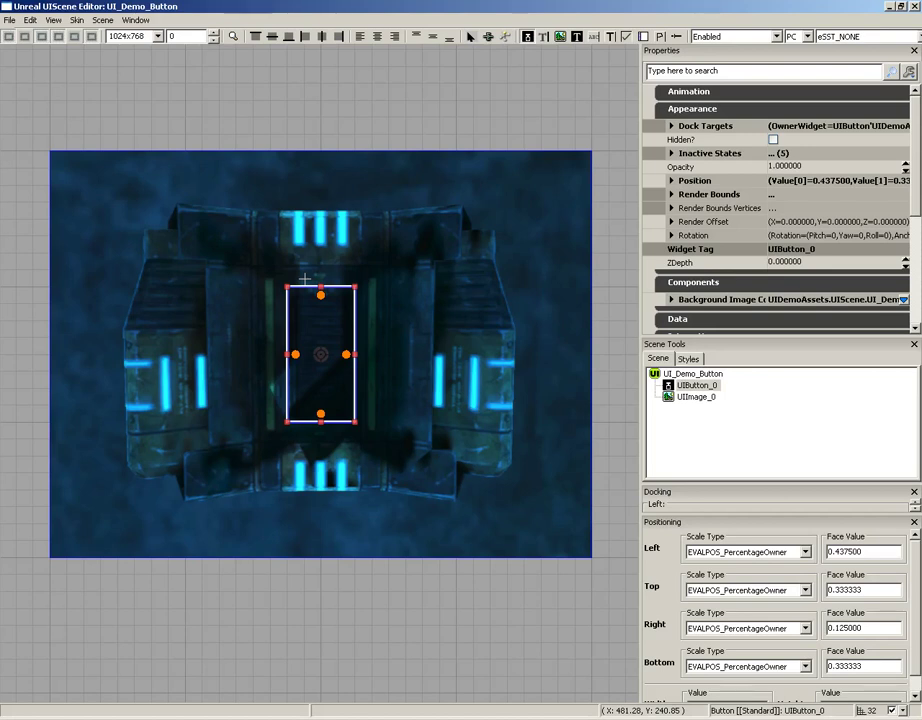
Open the button's Background Style editor and inspect its unique tag and default texture.
{"action": "right_click", "coordinate": [310, 321]}
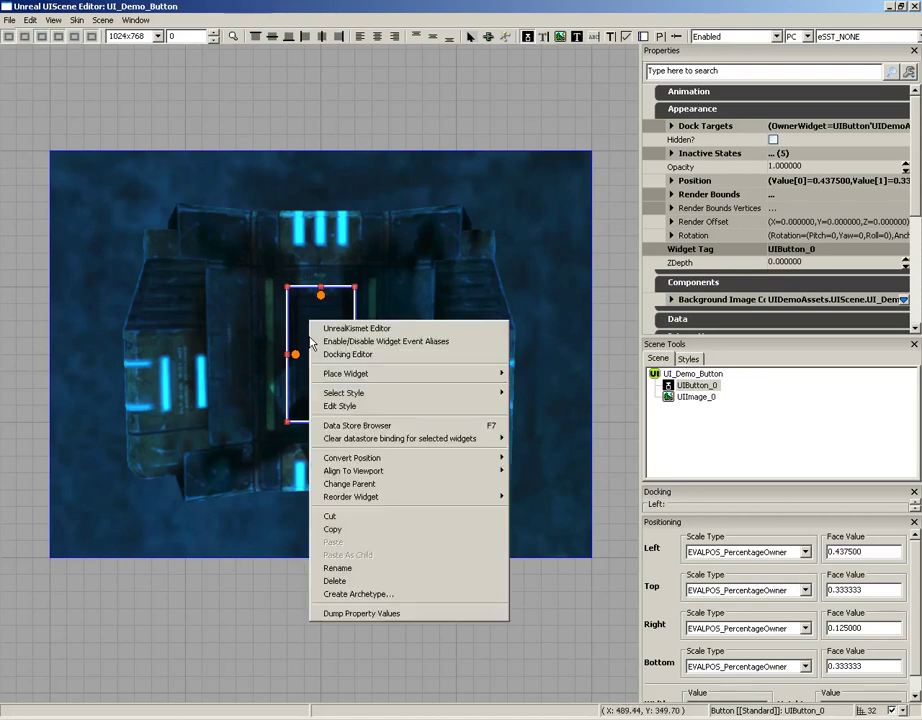
{"action": "left_click", "coordinate": [345, 406]}
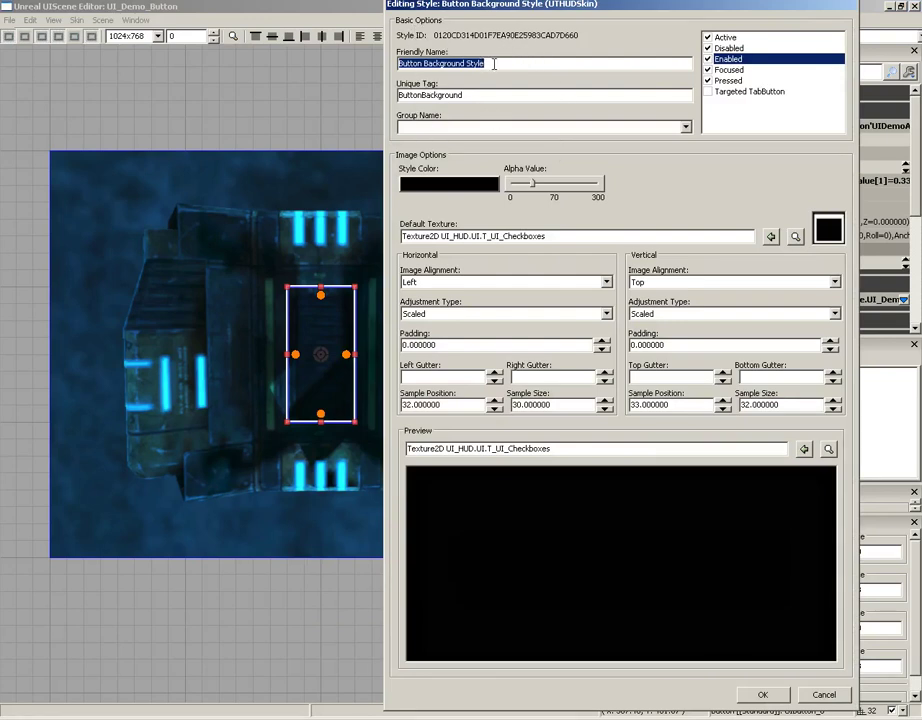
{"action": "double_click", "coordinate": [535, 91]}
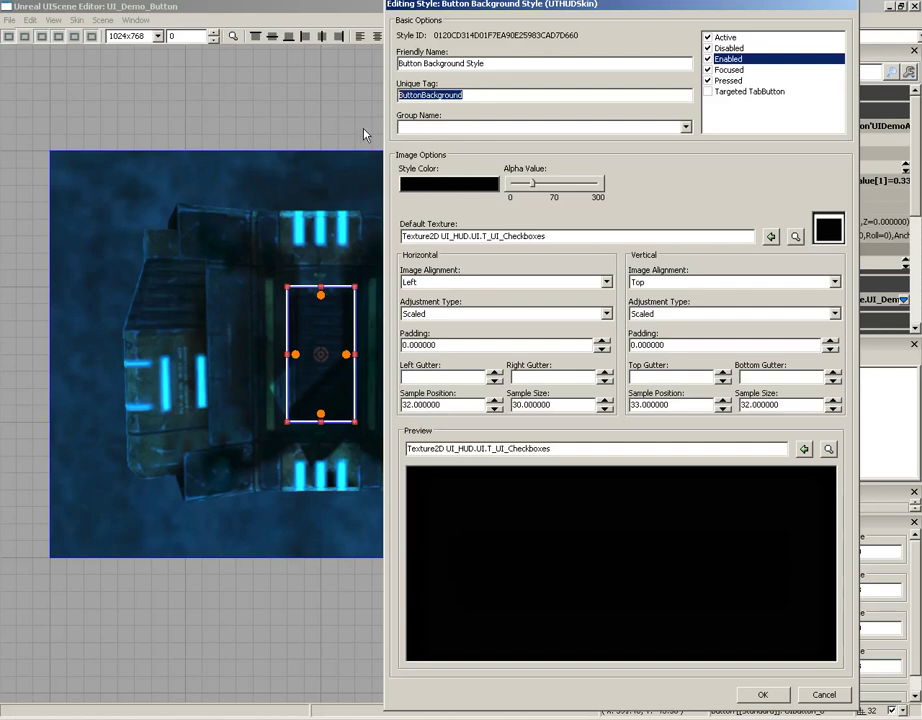
{"action": "left_click", "coordinate": [630, 236]}
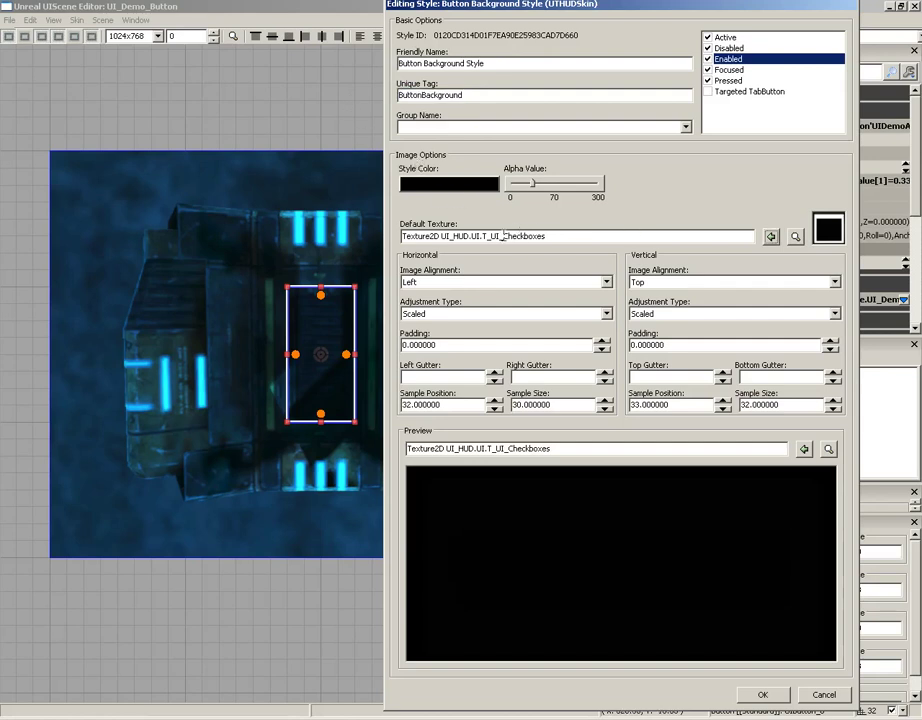
{"action": "double_click", "coordinate": [548, 240]}
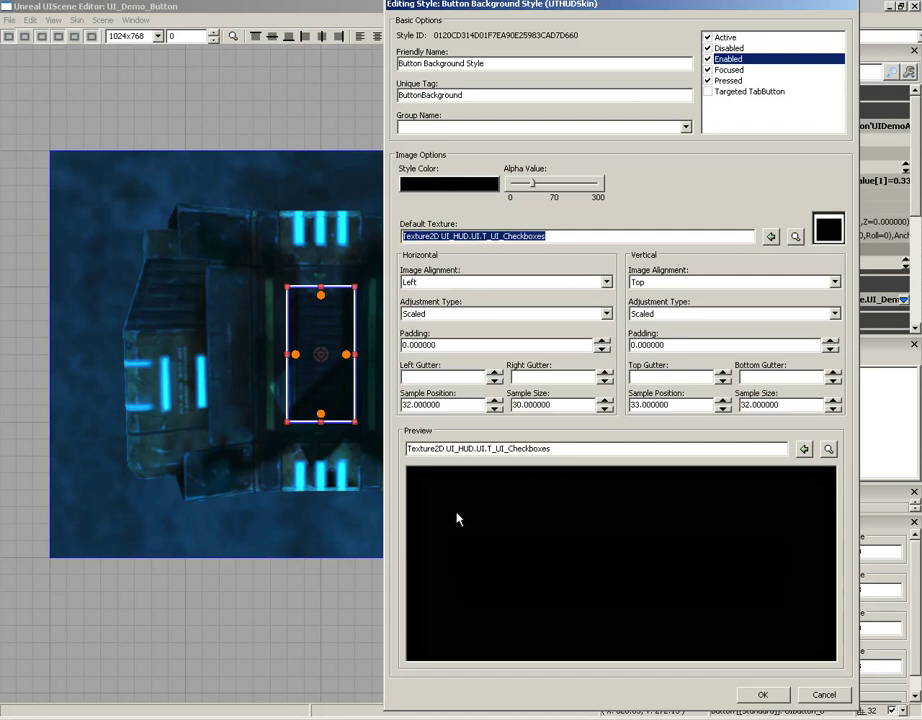
Review the Pressed, Active, Disabled, Enabled and Focused state settings, then cancel without changes.
{"action": "left_click", "coordinate": [728, 80]}
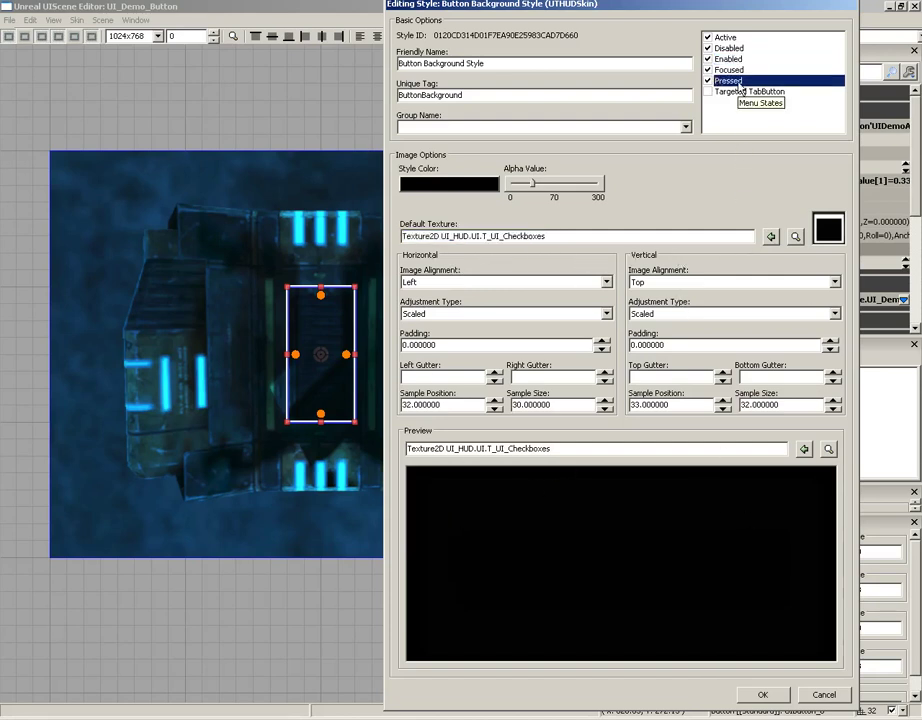
{"action": "left_click", "coordinate": [727, 38]}
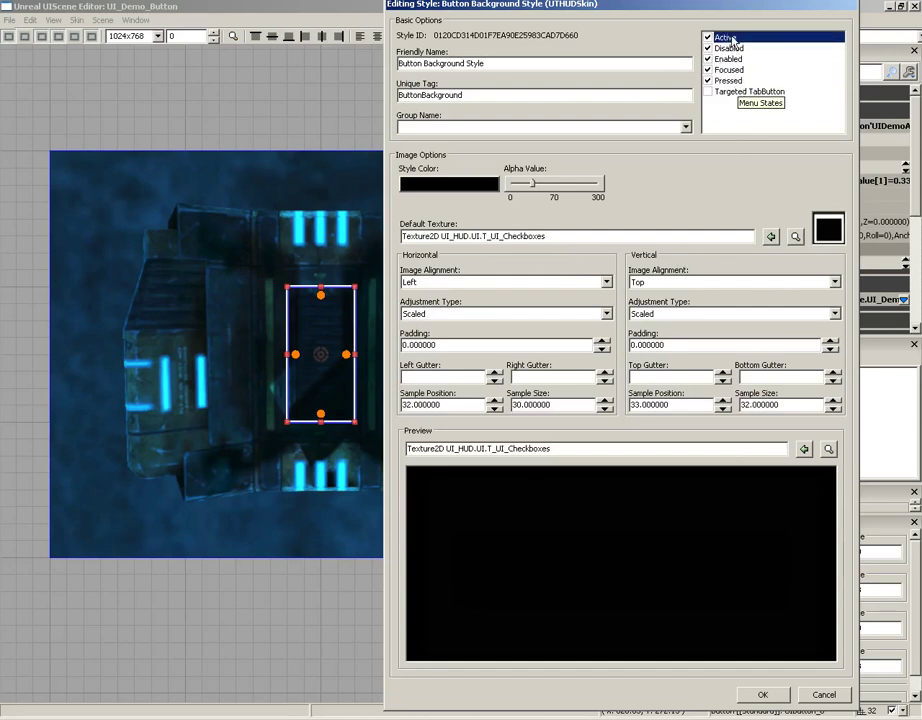
{"action": "left_click", "coordinate": [730, 48]}
{"action": "left_click", "coordinate": [731, 59]}
{"action": "left_click", "coordinate": [731, 70]}
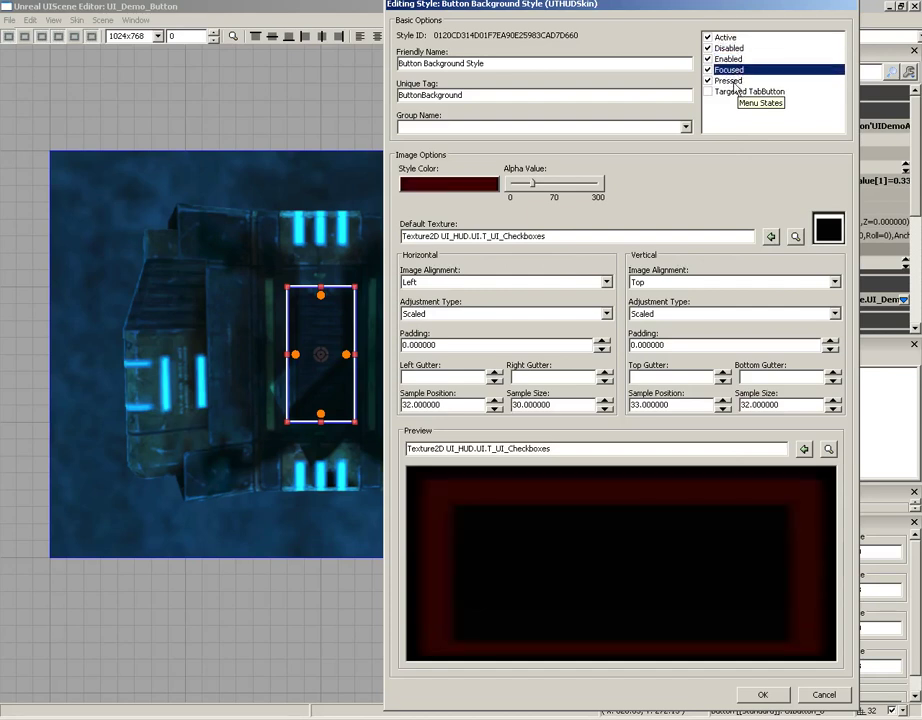
{"action": "left_click", "coordinate": [731, 59]}
{"action": "left_click", "coordinate": [731, 70]}
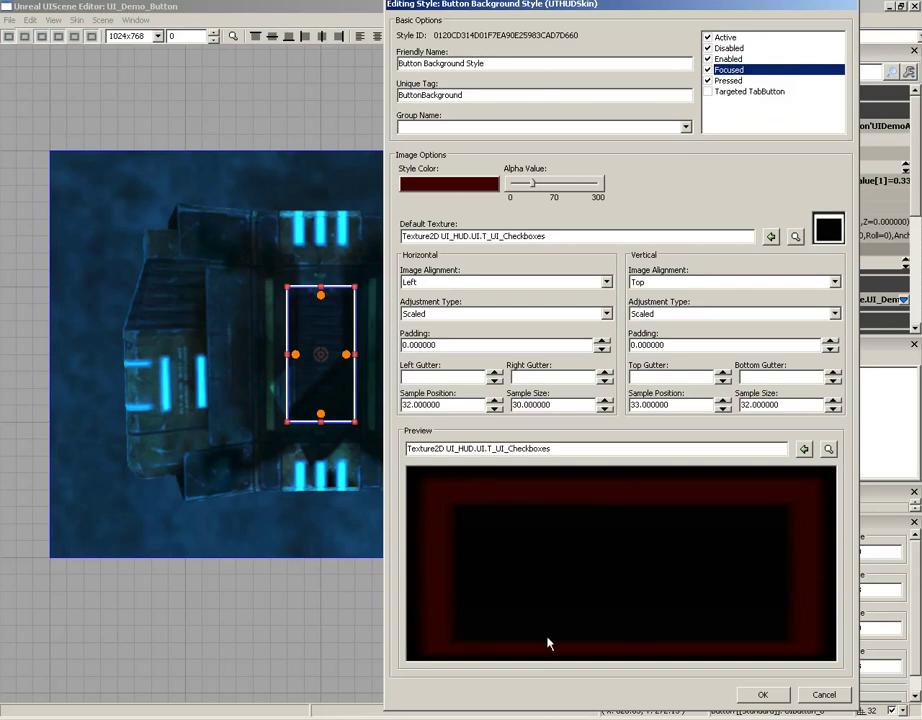
{"action": "left_click", "coordinate": [730, 80]}
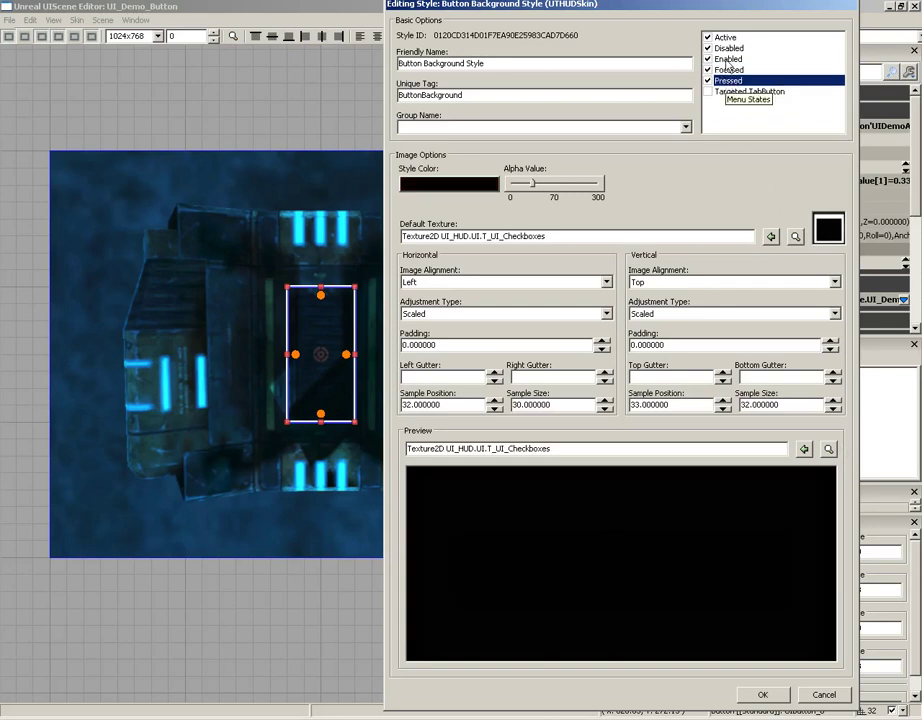
{"action": "left_click", "coordinate": [727, 49]}
{"action": "left_click", "coordinate": [726, 37]}
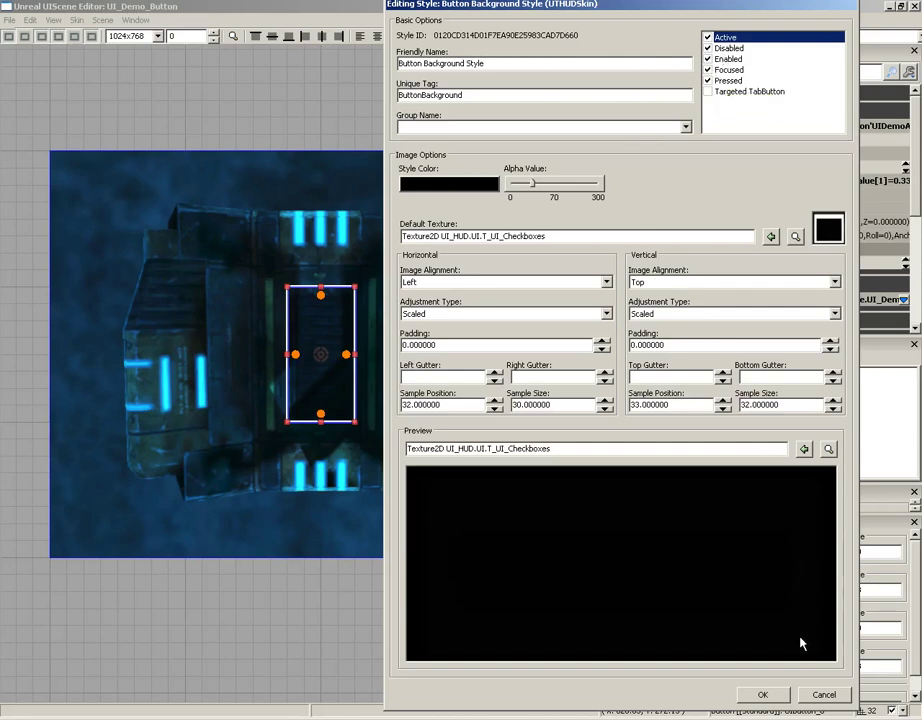
{"action": "left_click", "coordinate": [820, 695]}
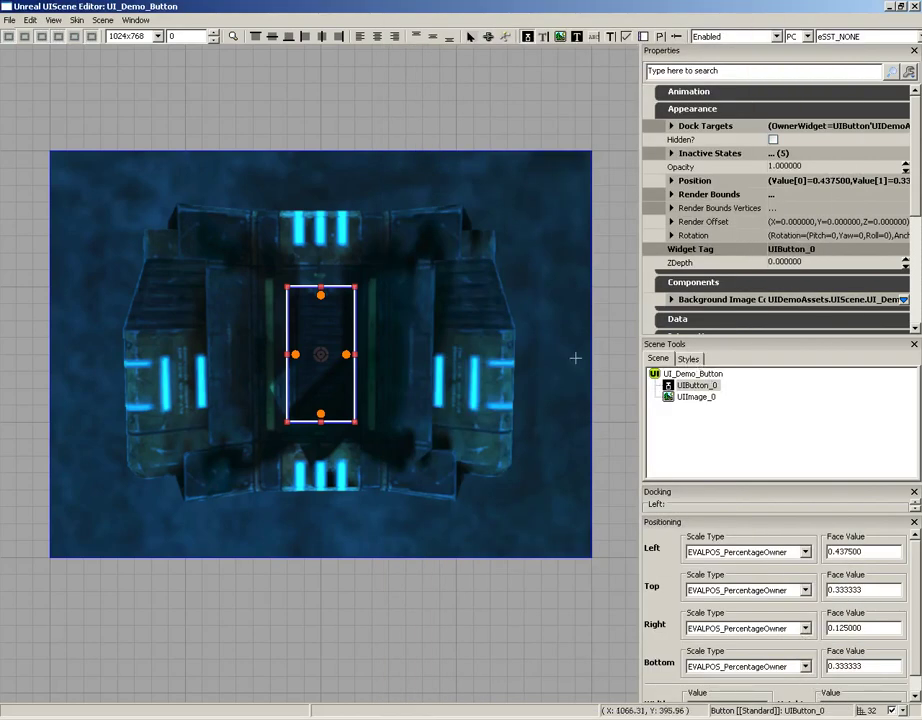
Reopen the button's style editor, cancel it, and show the skin's Styles list.
{"action": "right_click", "coordinate": [329, 340]}
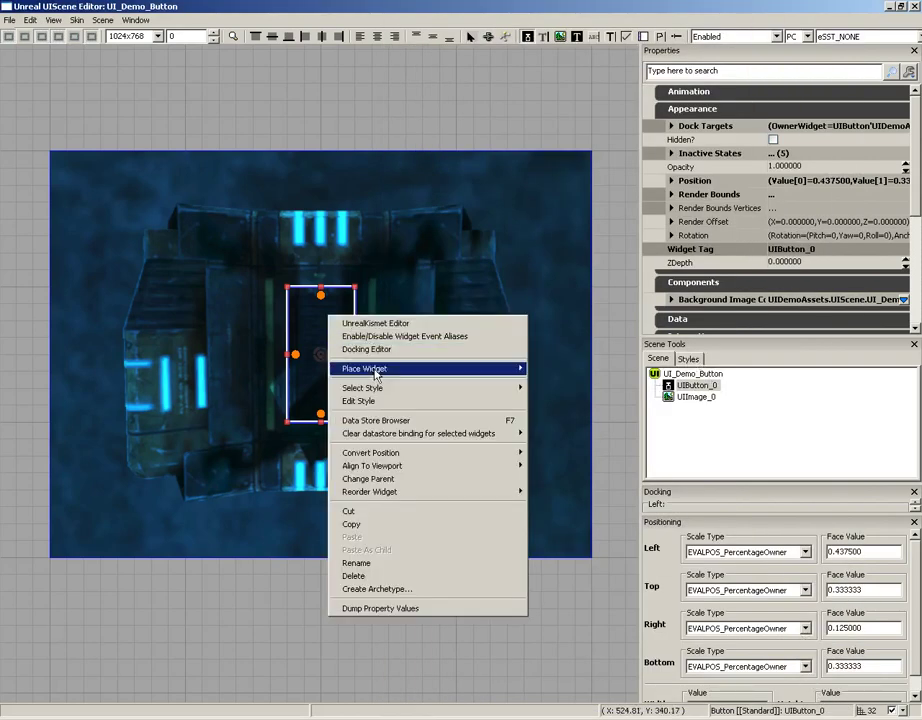
{"action": "left_click", "coordinate": [362, 400]}
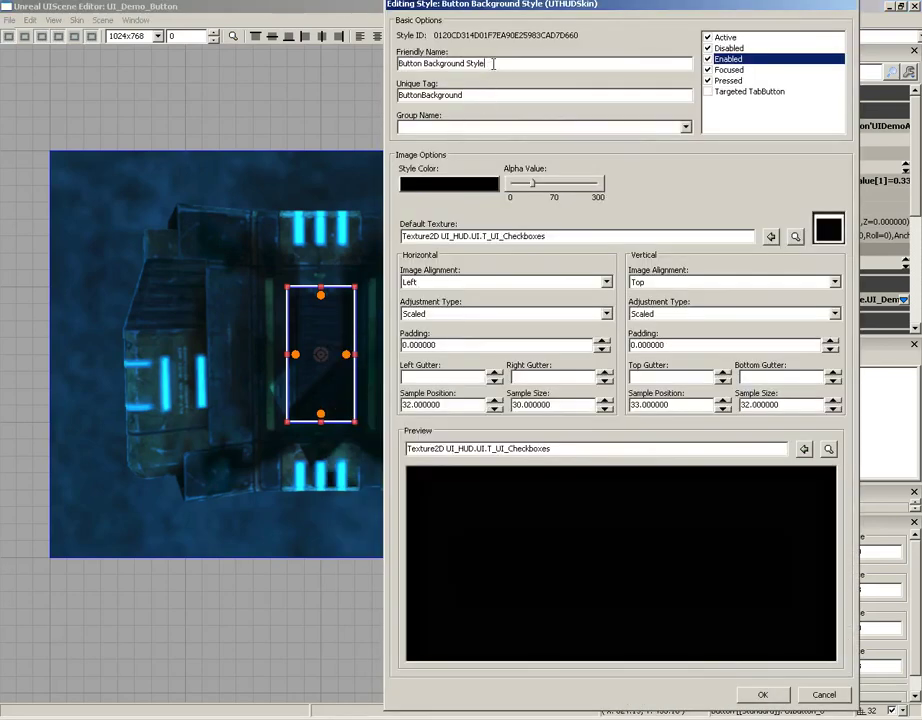
{"action": "left_click", "coordinate": [824, 694]}
{"action": "left_click", "coordinate": [689, 359]}
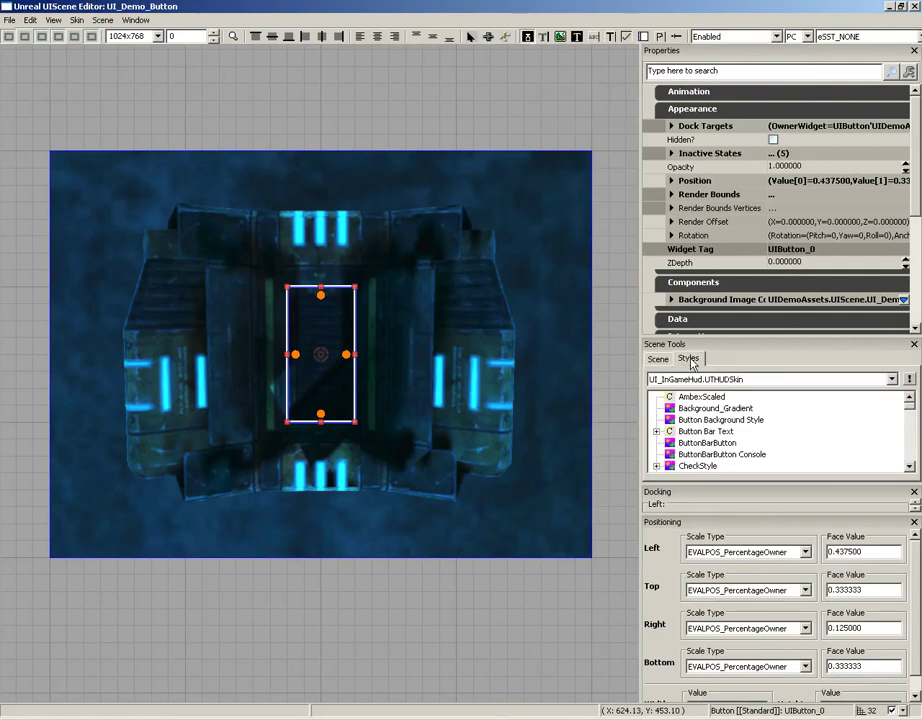
Create a style from Button Background Style with tag Pulsing_Button and friendly name Pulsing Button.
{"action": "left_click", "coordinate": [702, 420]}
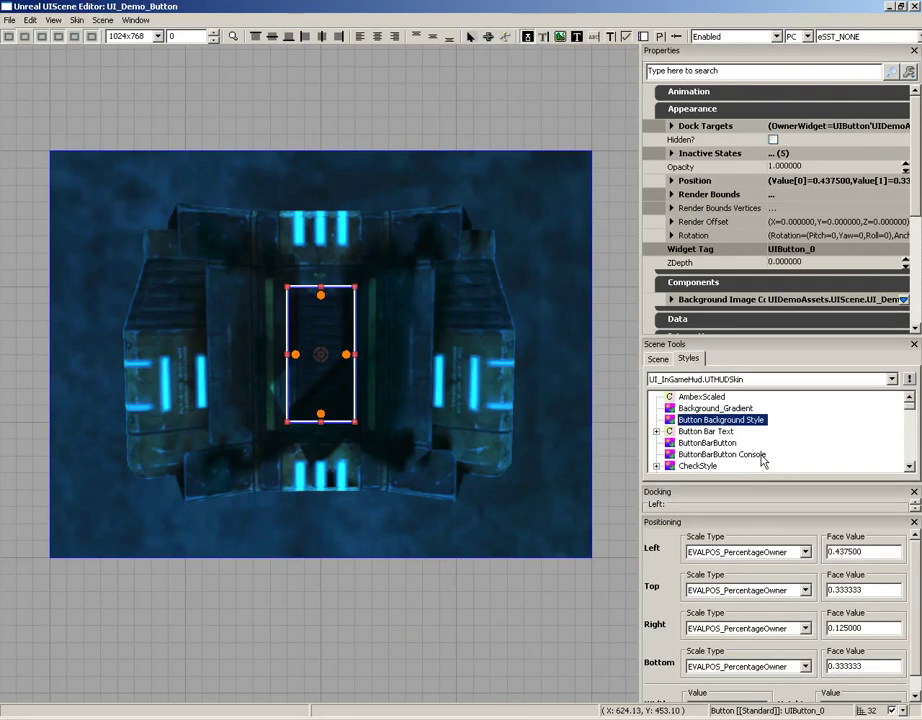
{"action": "right_click", "coordinate": [708, 424]}
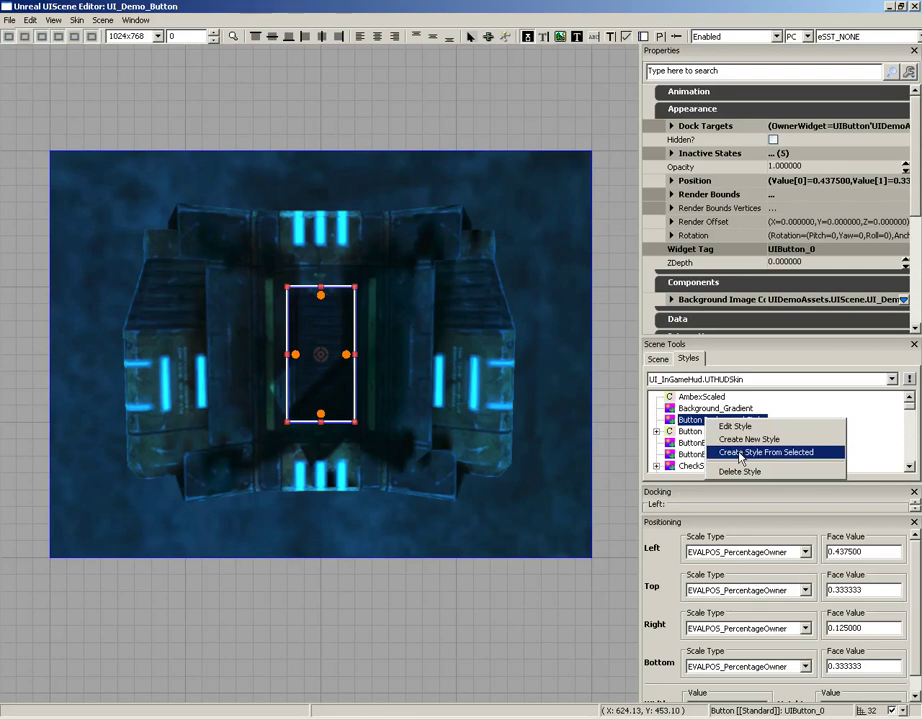
{"action": "left_click", "coordinate": [740, 453]}
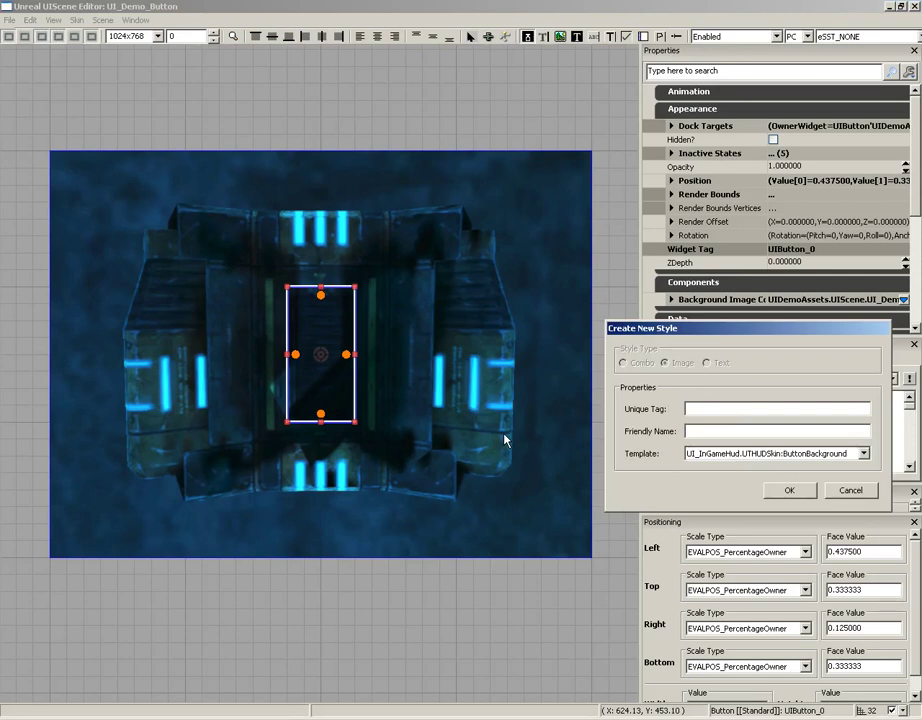
{"action": "type", "text": "Pulsing_Button"}
{"action": "key", "text": "Tab"}
{"action": "type", "text": "Pulsing Button"}
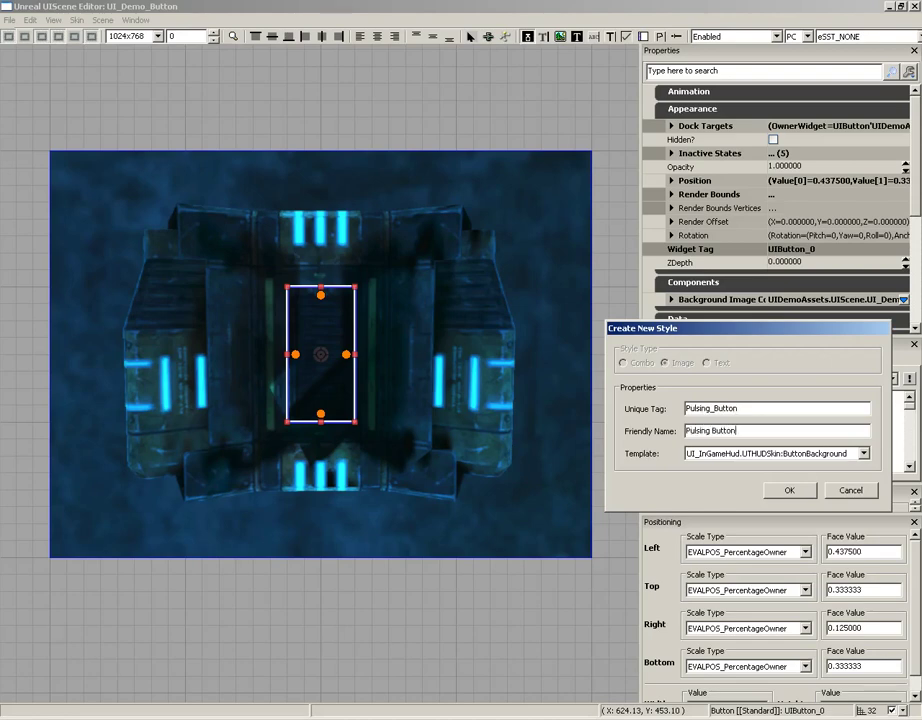
{"action": "left_click", "coordinate": [806, 491]}
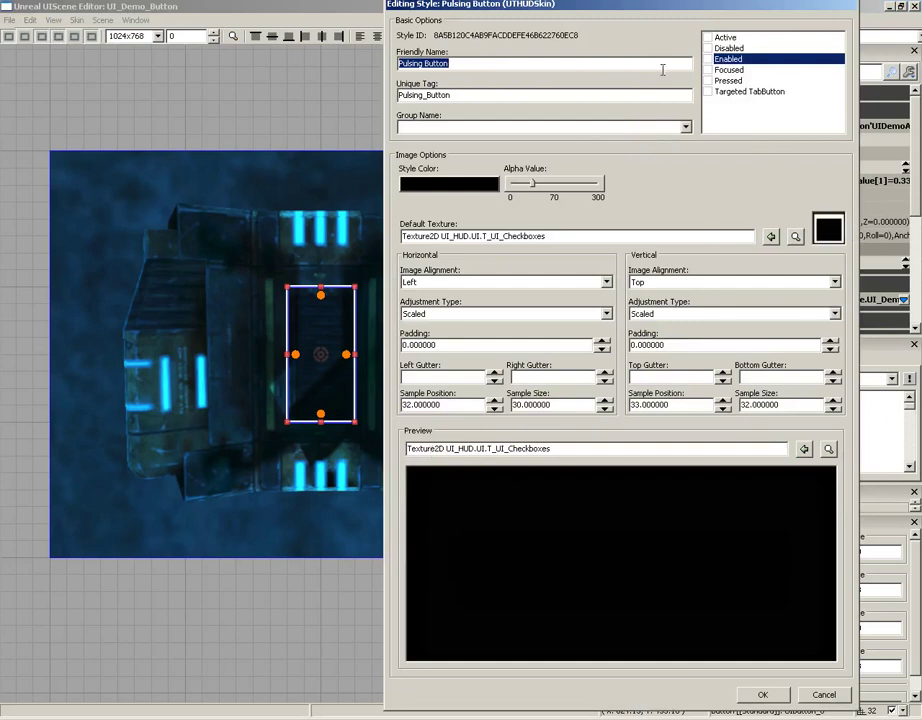
Enable Pressed, Focused, Disabled and Active states, then set the alpha value to 102 for all.
{"action": "left_click", "coordinate": [708, 81]}
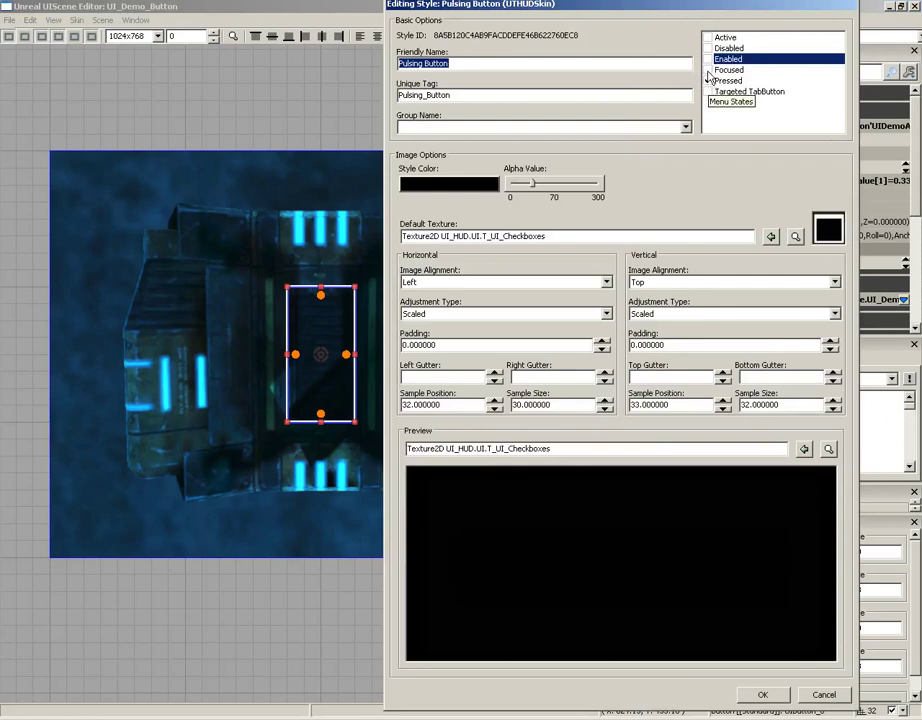
{"action": "left_click", "coordinate": [708, 70]}
{"action": "left_click", "coordinate": [708, 48]}
{"action": "left_click", "coordinate": [708, 37]}
{"action": "left_click_drag", "start_coordinate": [724, 37], "coordinate": [724, 82]}
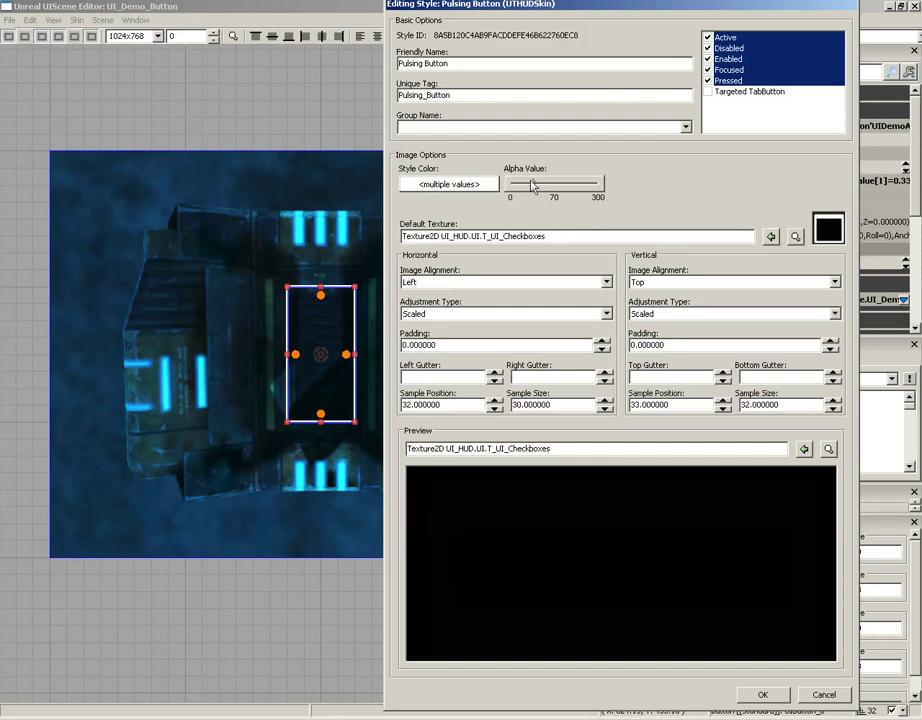
{"action": "left_click_drag", "start_coordinate": [533, 185], "coordinate": [555, 198]}
Select the M_ui_button material in the UIDemoAssets package as the Default Texture asset.
{"action": "left_click", "coordinate": [796, 237]}
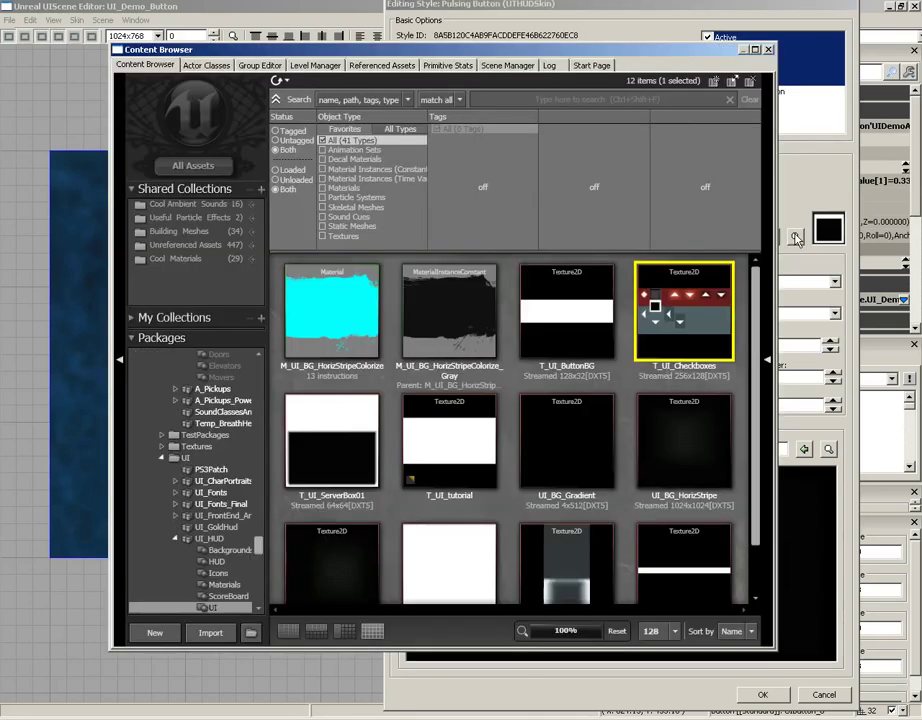
{"action": "left_click_drag", "start_coordinate": [258, 546], "coordinate": [257, 595]}
{"action": "left_click", "coordinate": [208, 538]}
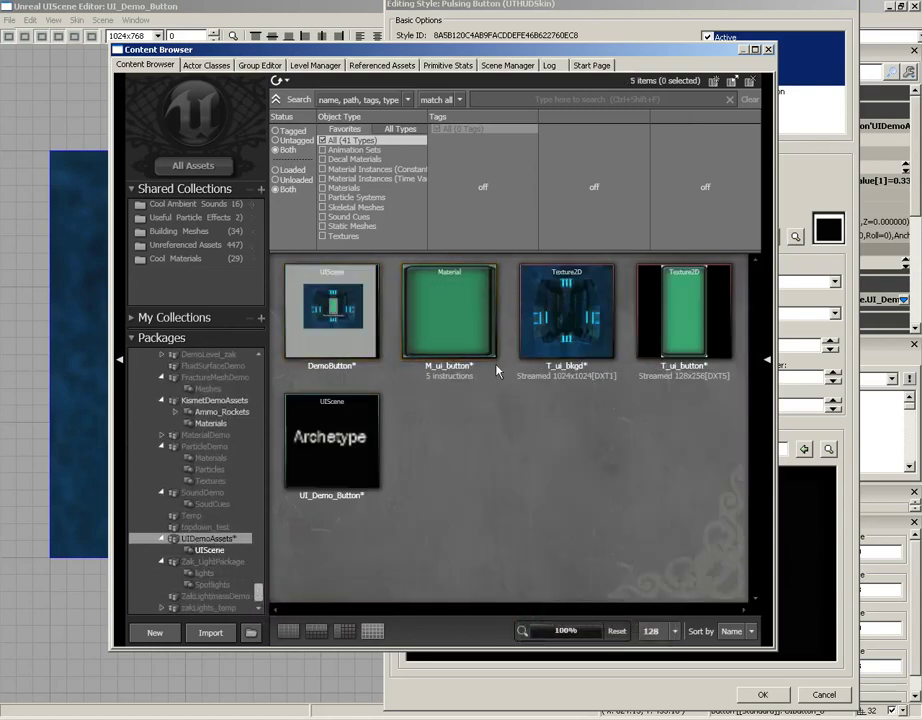
{"action": "left_click", "coordinate": [465, 314]}
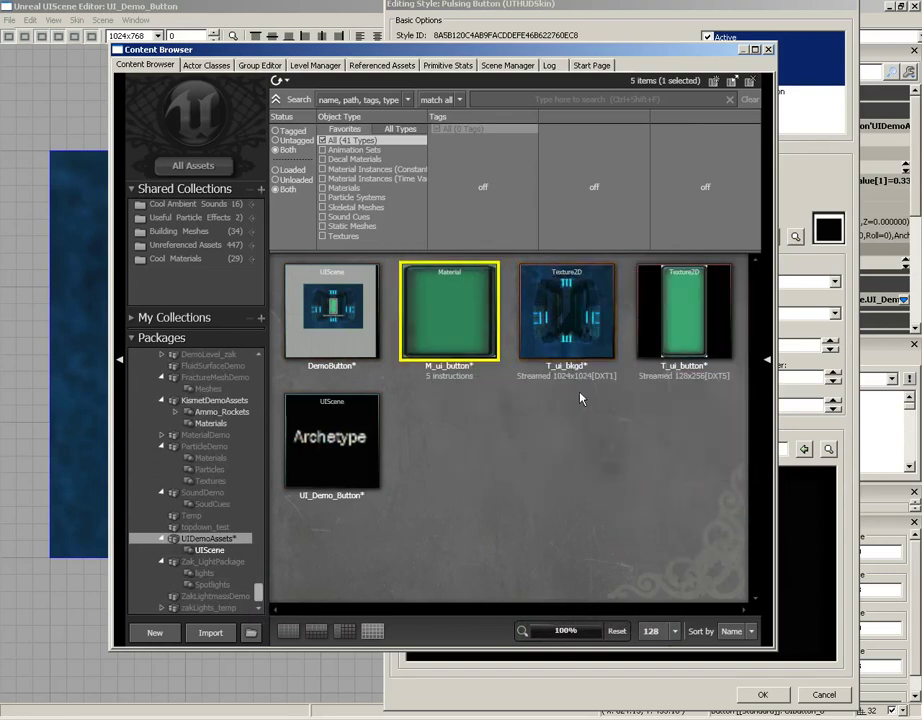
{"action": "left_click", "coordinate": [769, 49]}
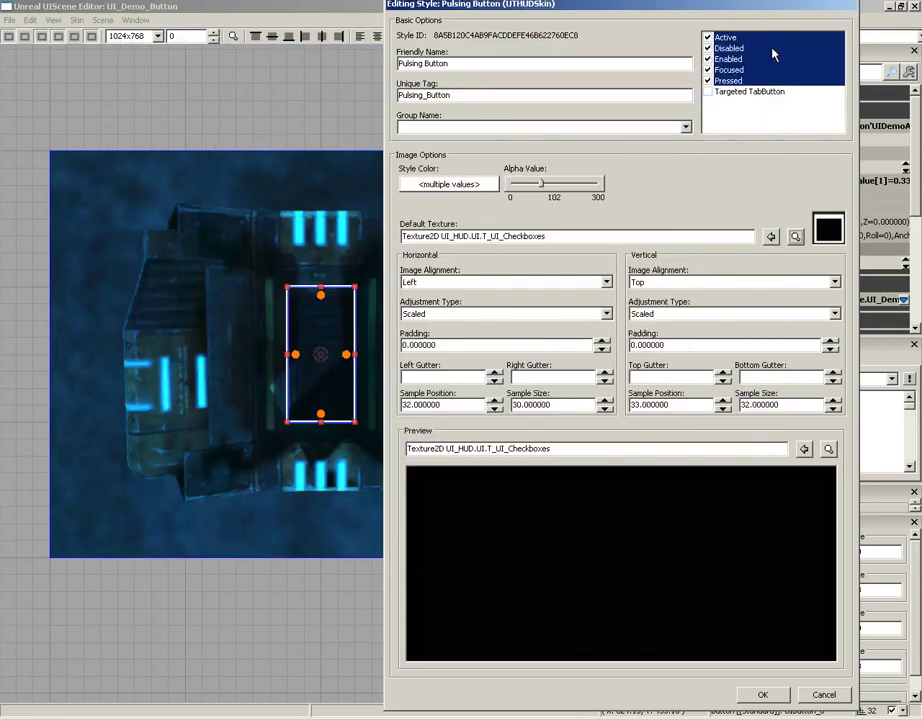
Set M_ui_button as Pulsing Button's default texture and submit the style with OK.
{"action": "left_click", "coordinate": [771, 238]}
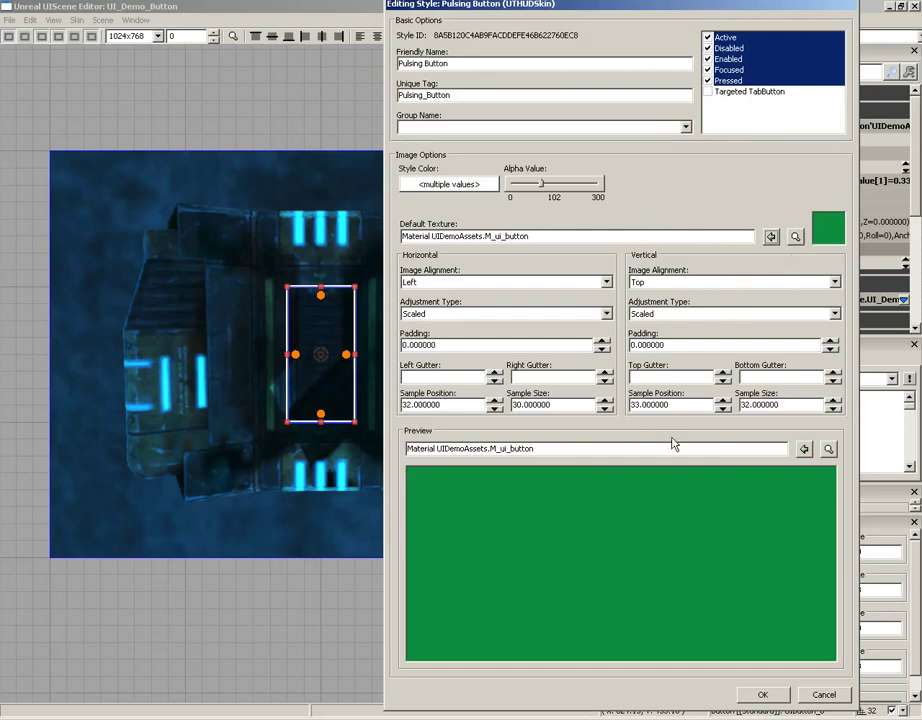
{"action": "left_click", "coordinate": [763, 694]}
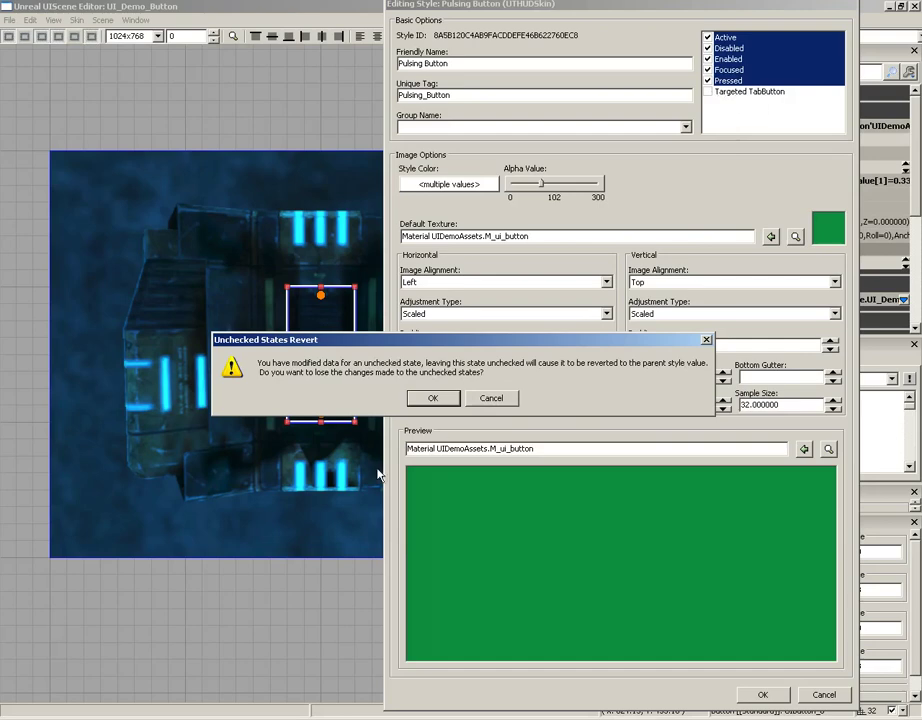
Accept the Unchecked States Revert warning and apply the Pulsing Button style to UIButton_0.
{"action": "left_click", "coordinate": [434, 397]}
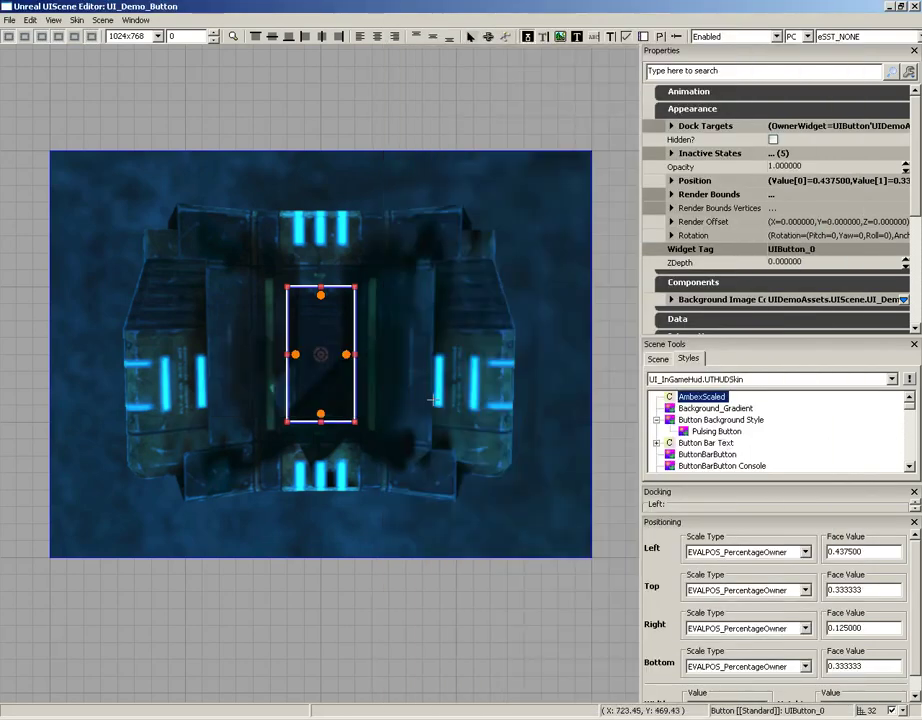
{"action": "right_click", "coordinate": [313, 323]}
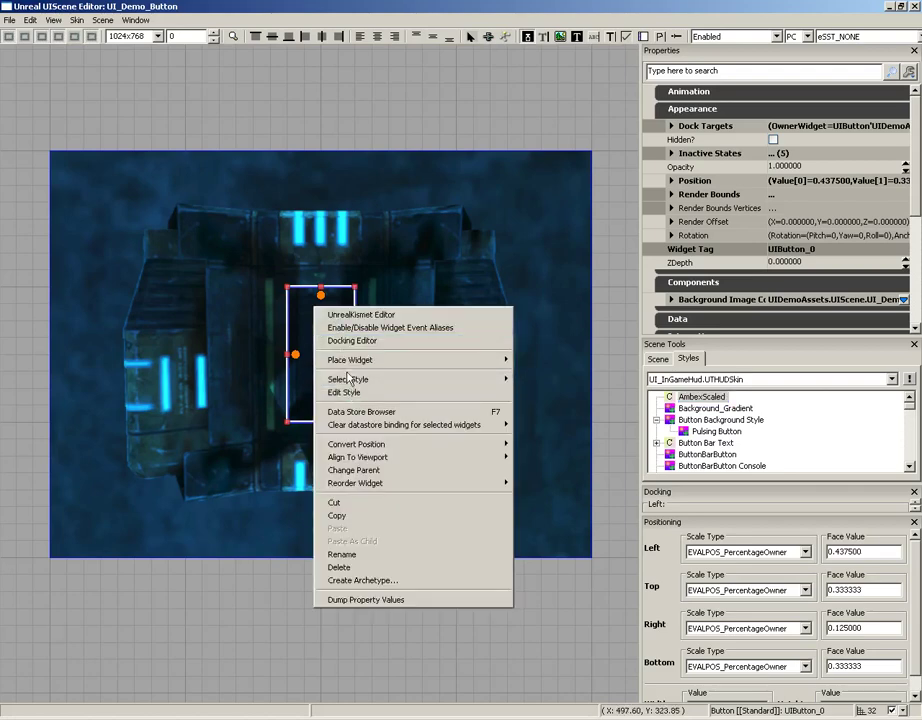
{"action": "mouse_move", "coordinate": [389, 384]}
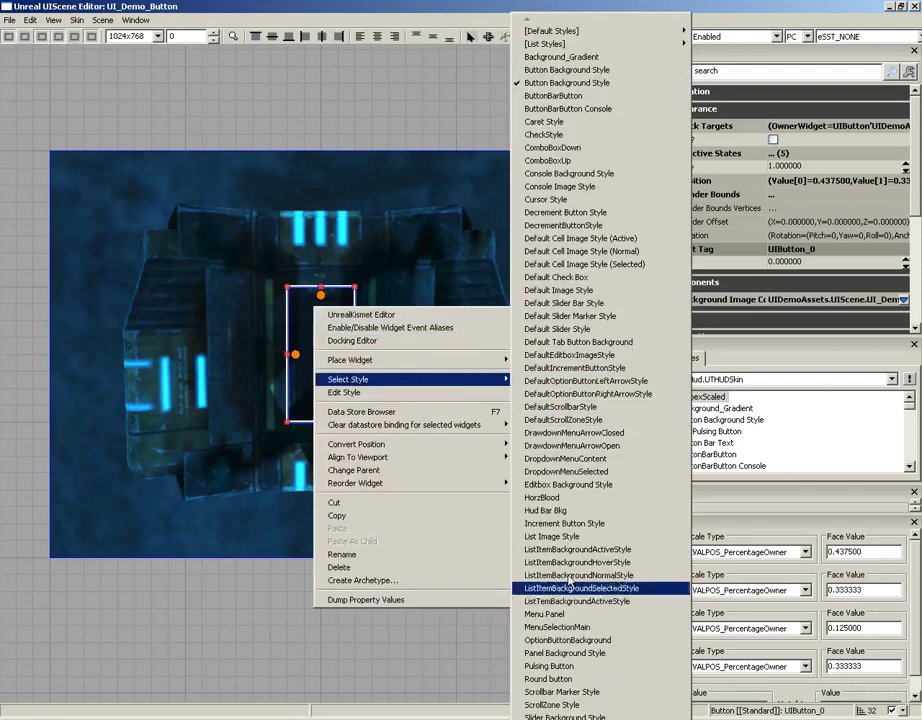
{"action": "left_click", "coordinate": [550, 666]}
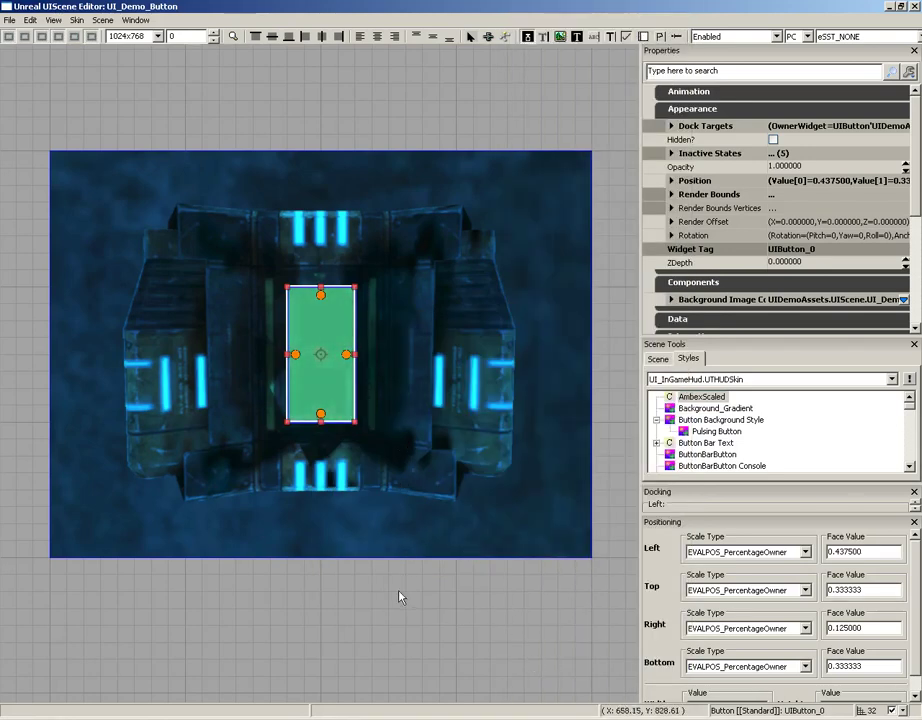
Deselect the button, then open Pulsing Button from the Button Background Style list.
{"action": "left_click", "coordinate": [484, 542]}
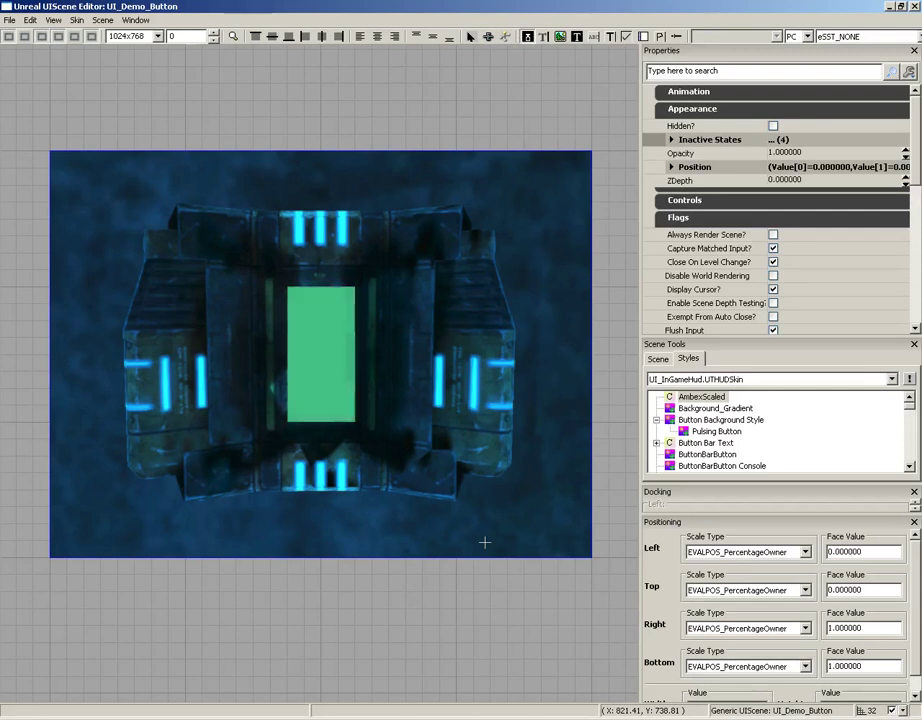
{"action": "left_click", "coordinate": [720, 432]}
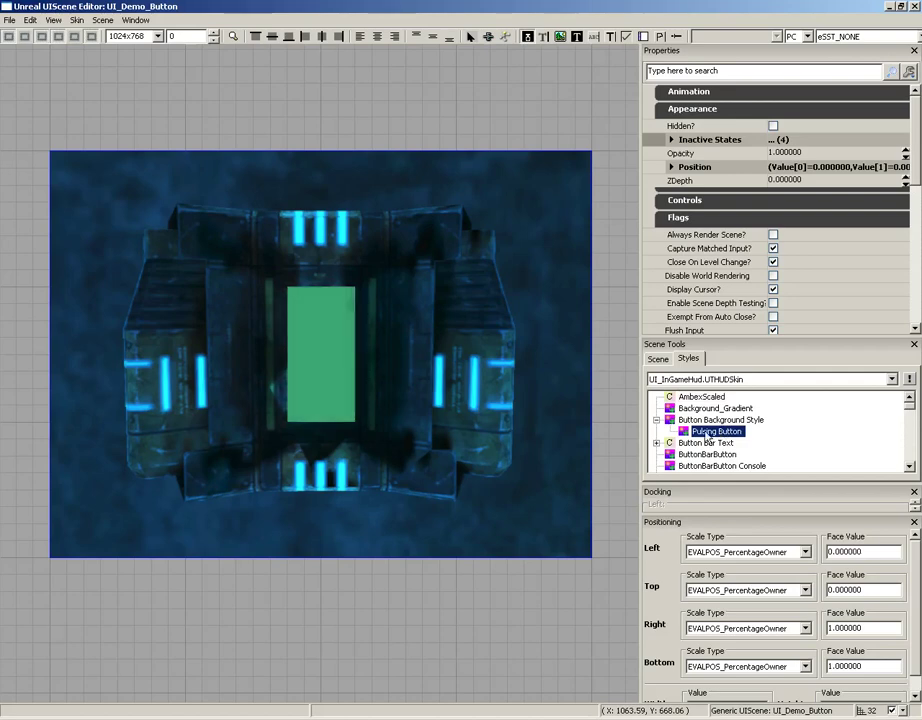
{"action": "double_click", "coordinate": [706, 436]}
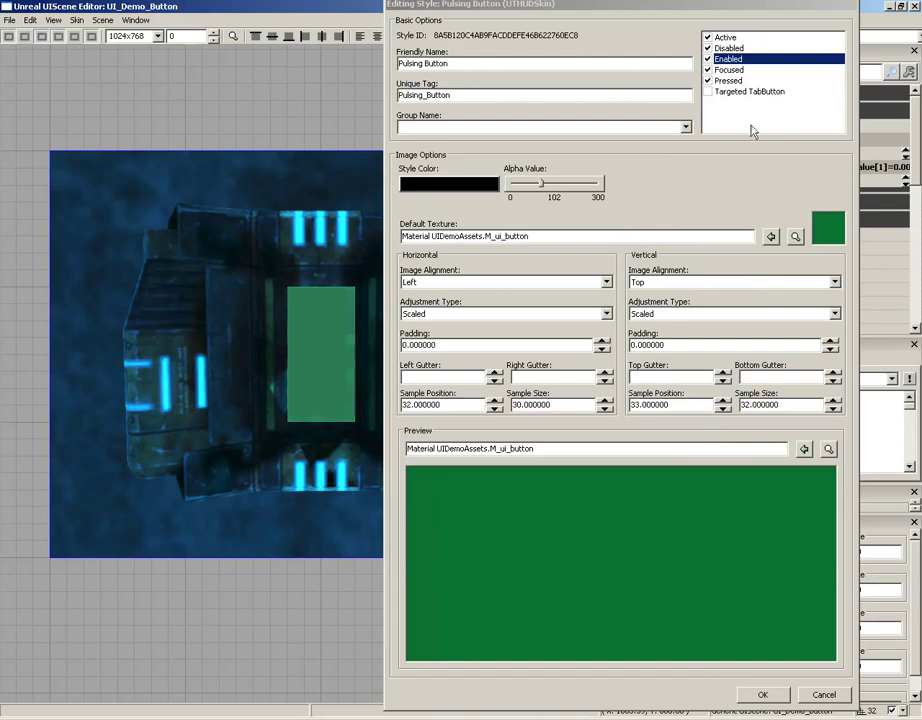
Enable Targeted TabButton, give it the M_ui_button texture, and select all menu states.
{"action": "left_click", "coordinate": [708, 92]}
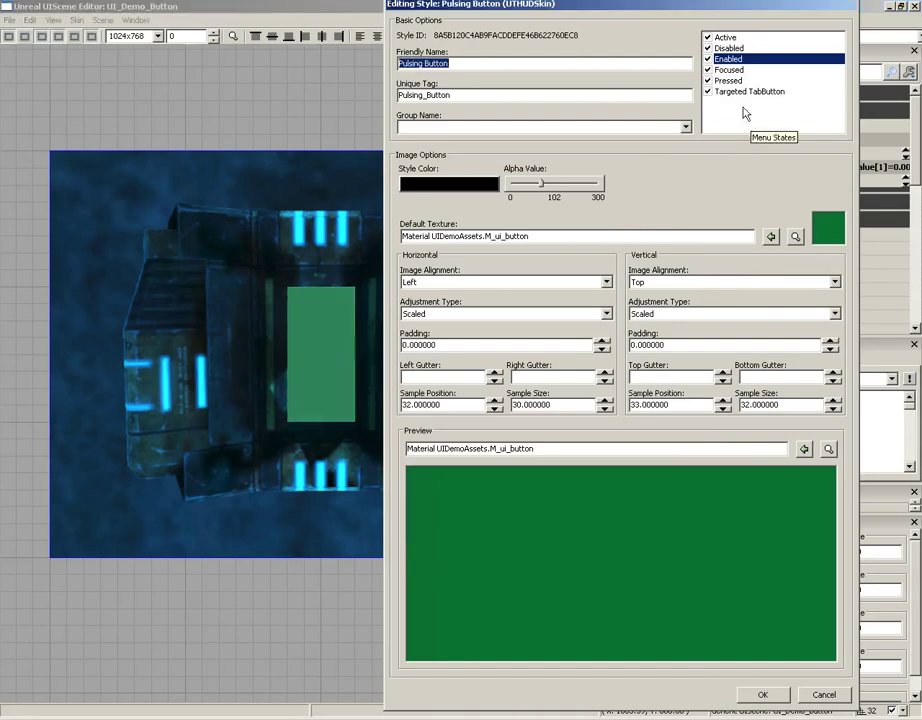
{"action": "left_click", "coordinate": [750, 91]}
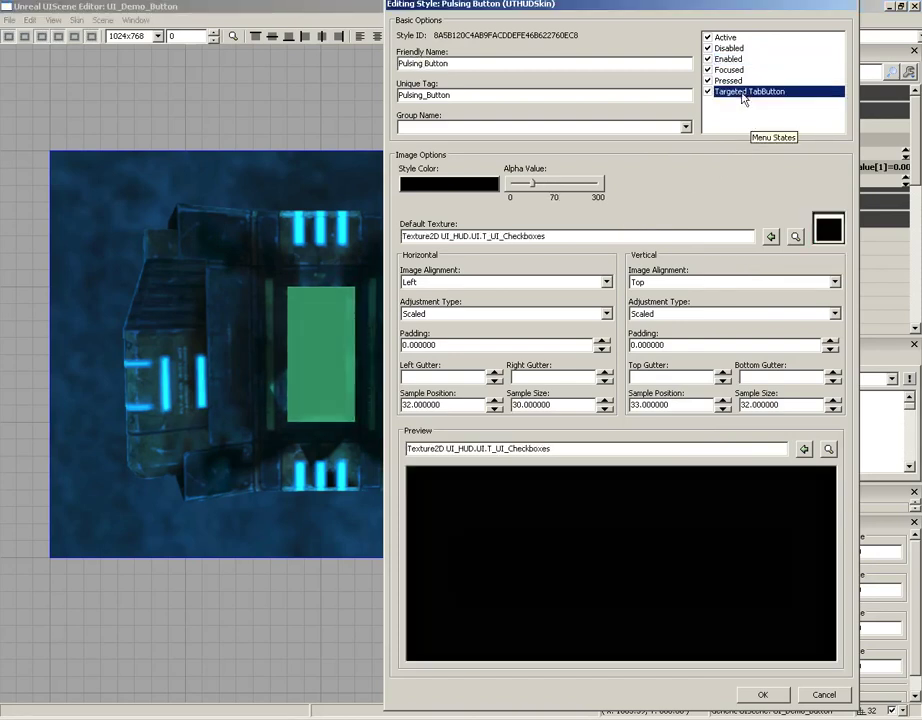
{"action": "left_click", "coordinate": [771, 236]}
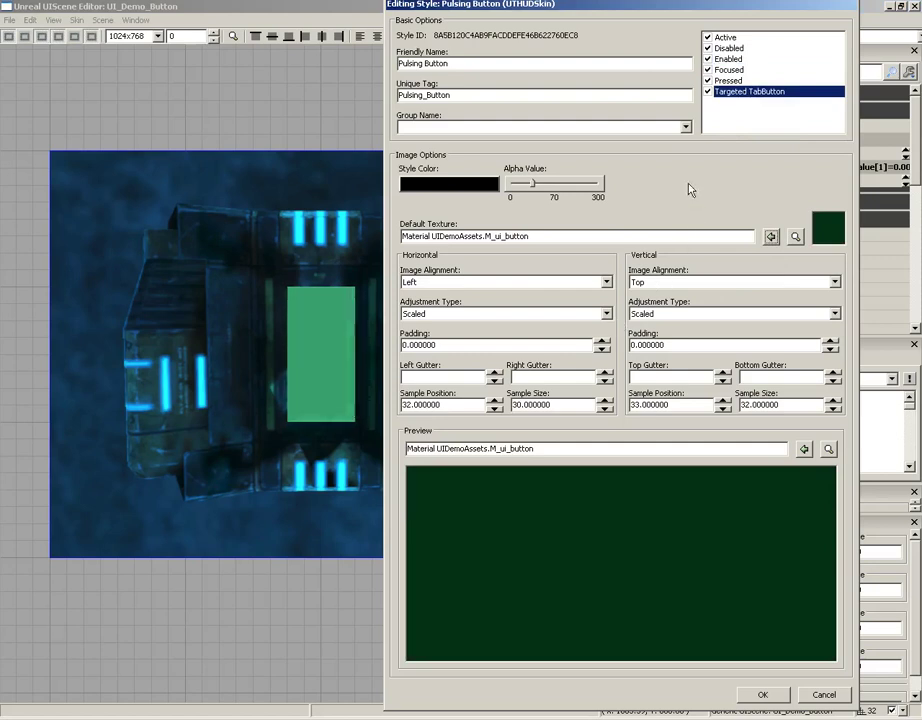
{"action": "left_click_drag", "start_coordinate": [735, 38], "coordinate": [735, 92]}
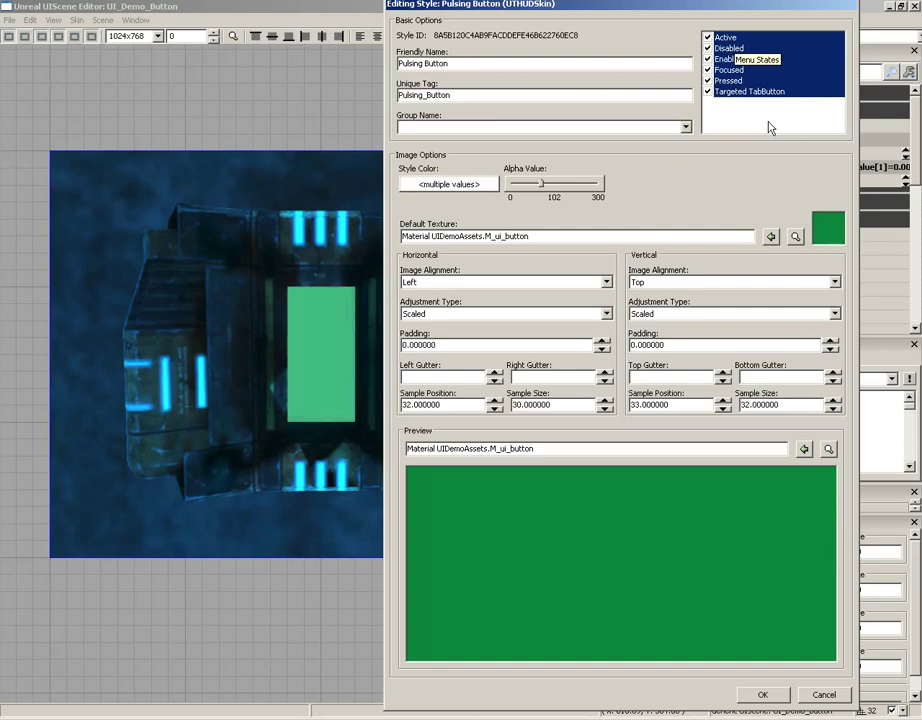
Review the Pressed, Focused and Enabled states individually, then reselect all six states.
{"action": "left_click", "coordinate": [730, 80]}
{"action": "left_click", "coordinate": [730, 69]}
{"action": "left_click", "coordinate": [730, 80]}
{"action": "left_click", "coordinate": [730, 69]}
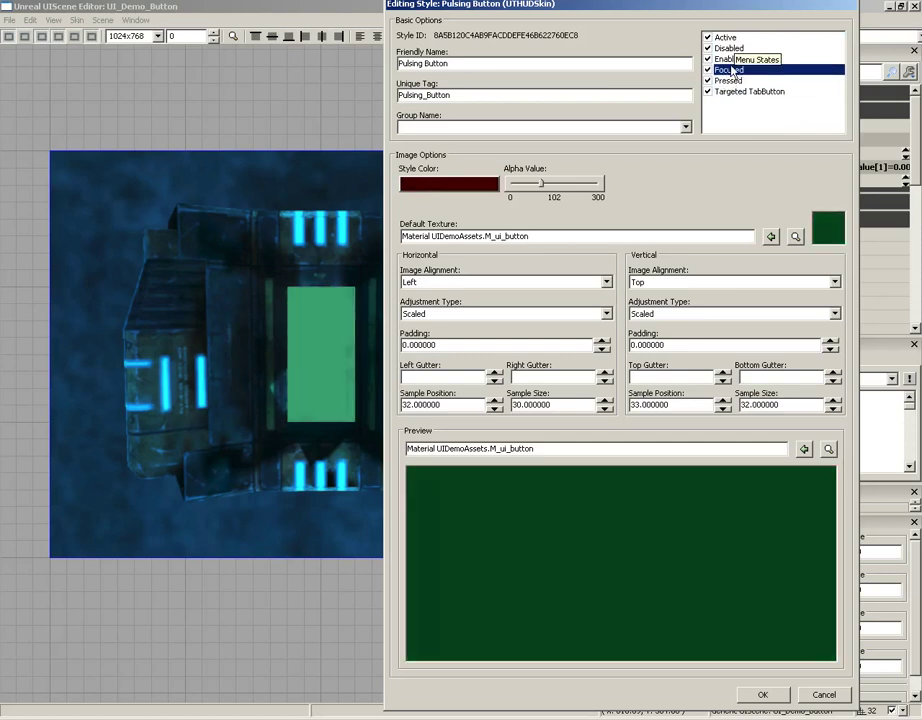
{"action": "left_click", "coordinate": [728, 59]}
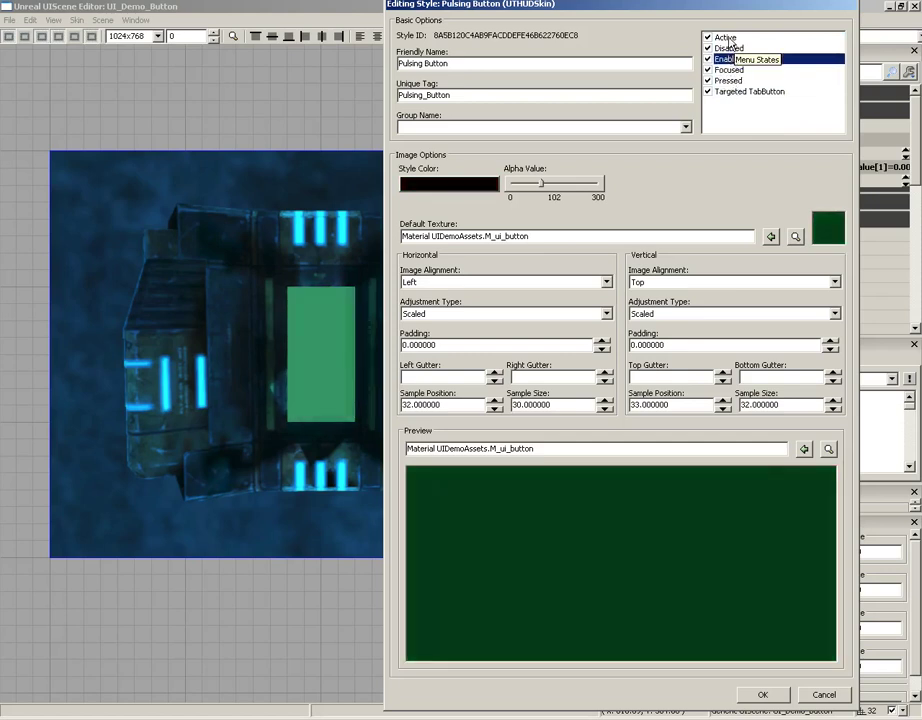
{"action": "left_click_drag", "start_coordinate": [730, 38], "coordinate": [731, 96]}
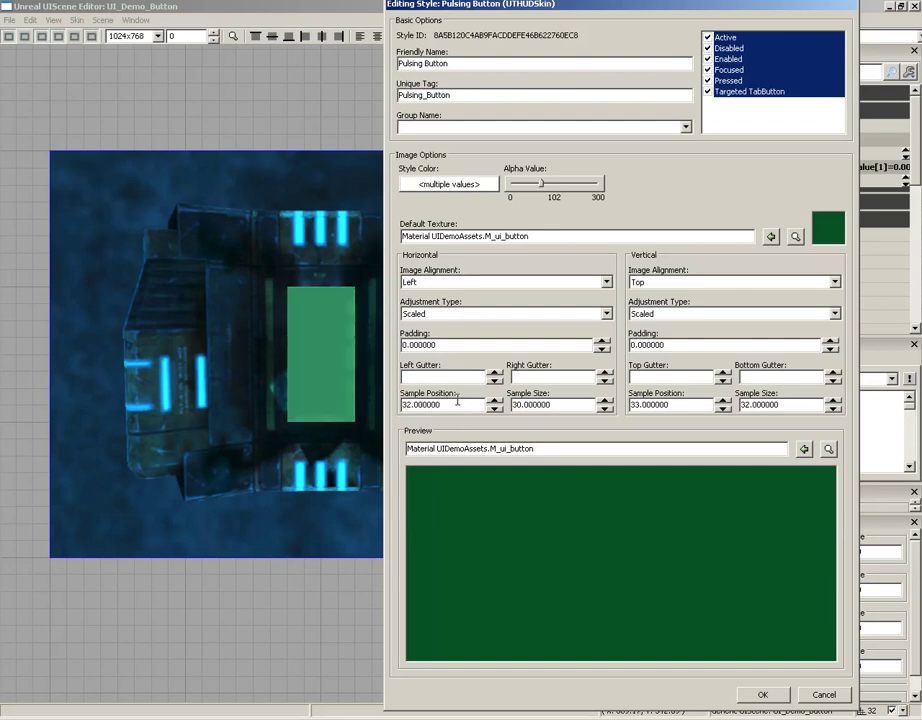
Check the Sample Position (32/33) and Sample Size (30/32) values, then minimize the UIScene Editor.
{"action": "left_click_drag", "start_coordinate": [447, 407], "coordinate": [400, 405]}
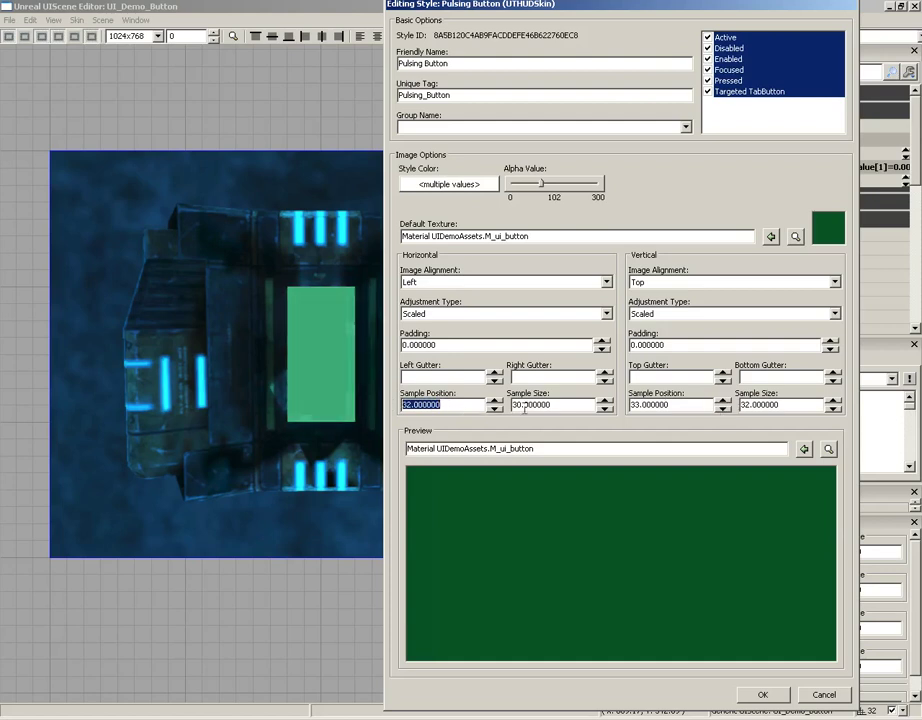
{"action": "left_click_drag", "start_coordinate": [447, 405], "coordinate": [401, 405]}
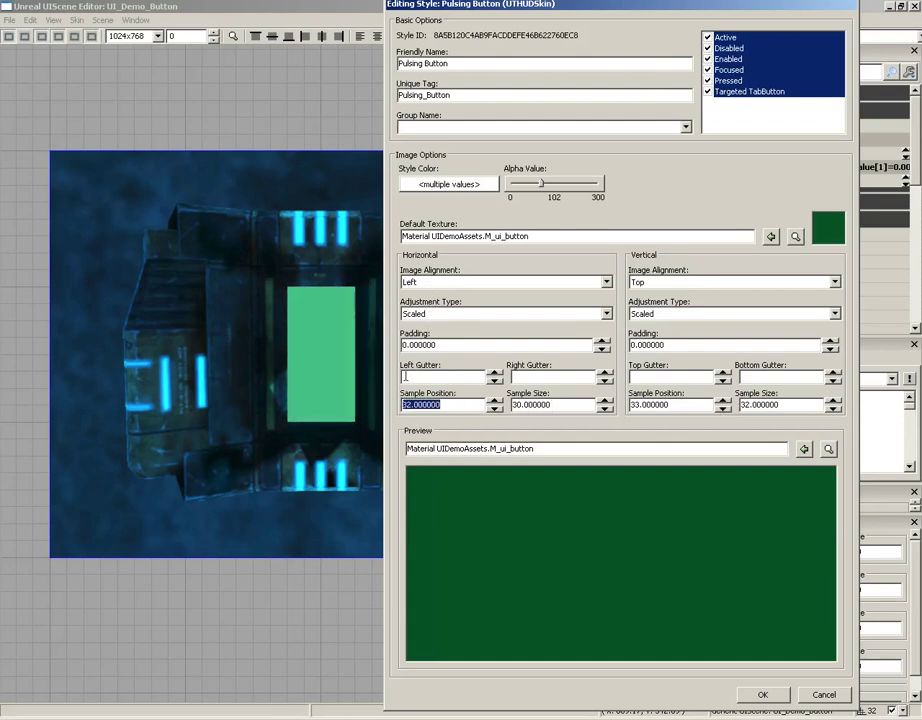
{"action": "left_click_drag", "start_coordinate": [568, 405], "coordinate": [516, 430]}
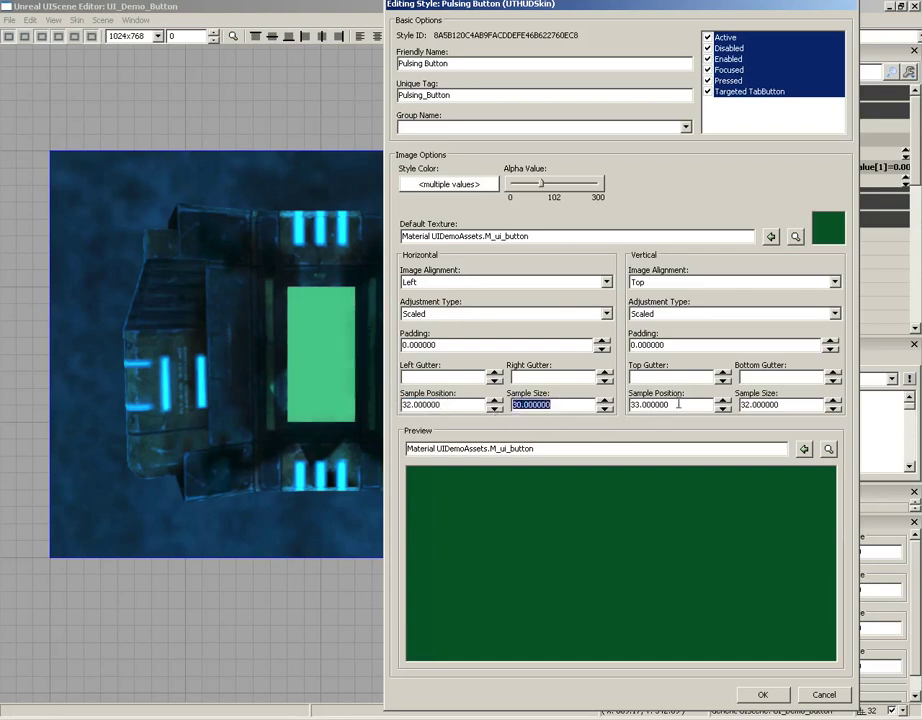
{"action": "left_click_drag", "start_coordinate": [678, 404], "coordinate": [631, 405]}
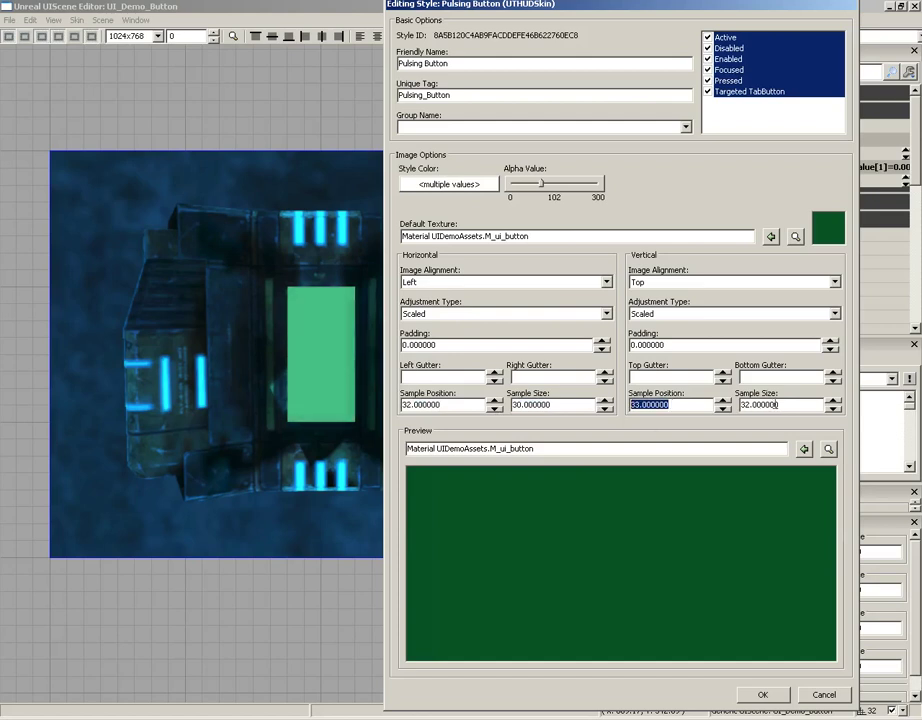
{"action": "left_click_drag", "start_coordinate": [779, 404], "coordinate": [741, 405]}
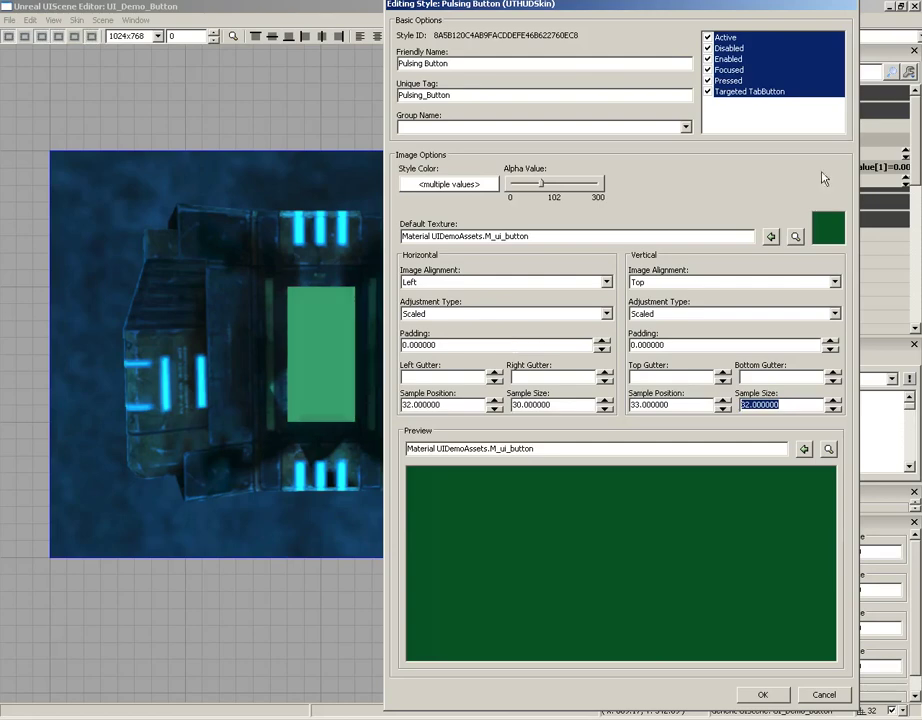
{"action": "left_click", "coordinate": [890, 7]}
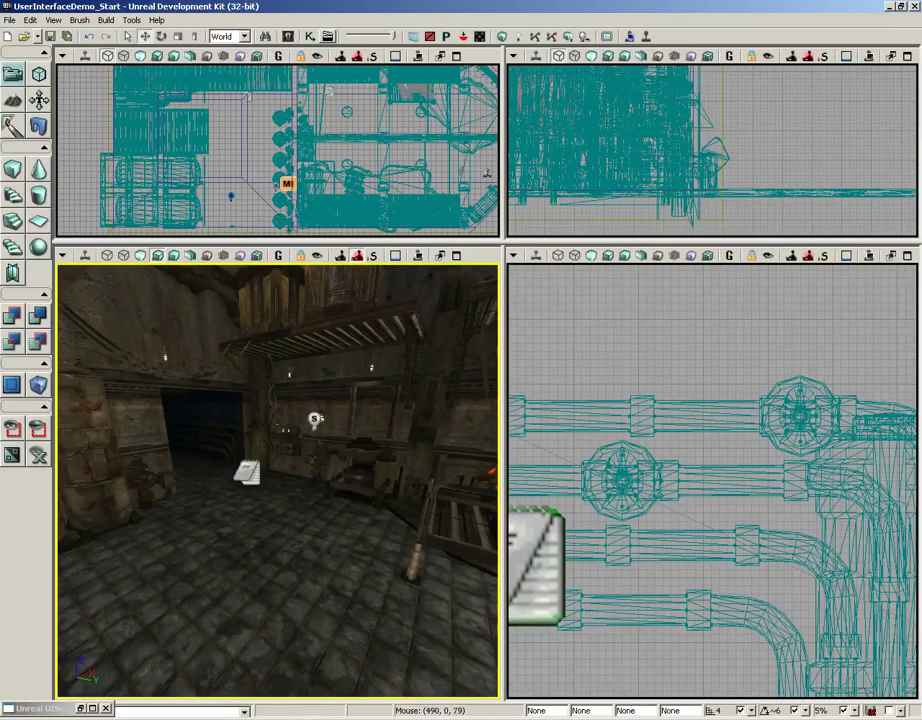
Check T_ui_button's 128x256 size in the Content Browser, then restore the style editor.
{"action": "left_click", "coordinate": [289, 36]}
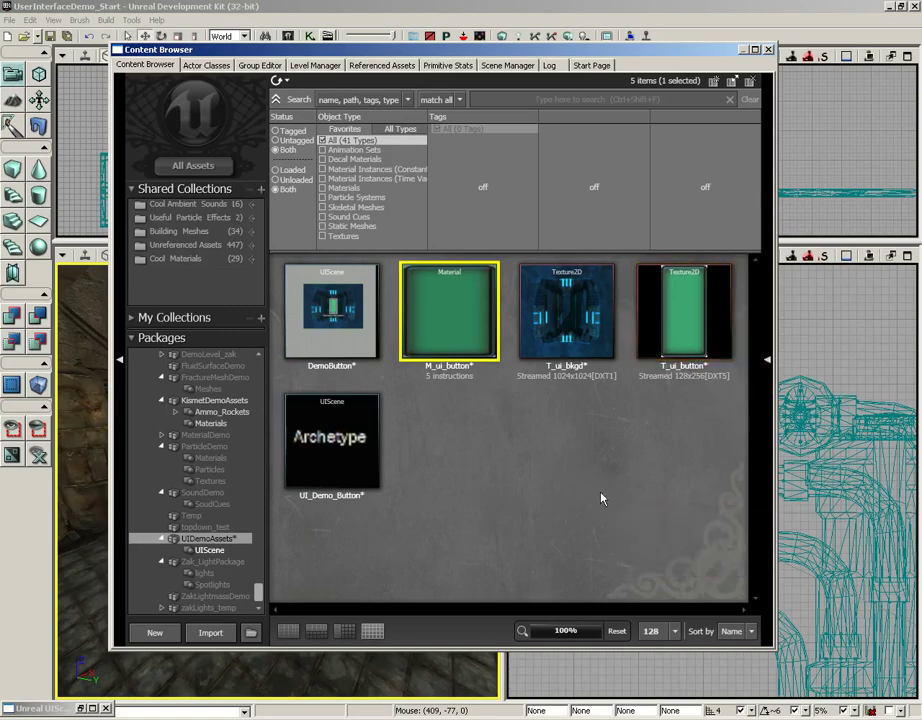
{"action": "left_click", "coordinate": [81, 709]}
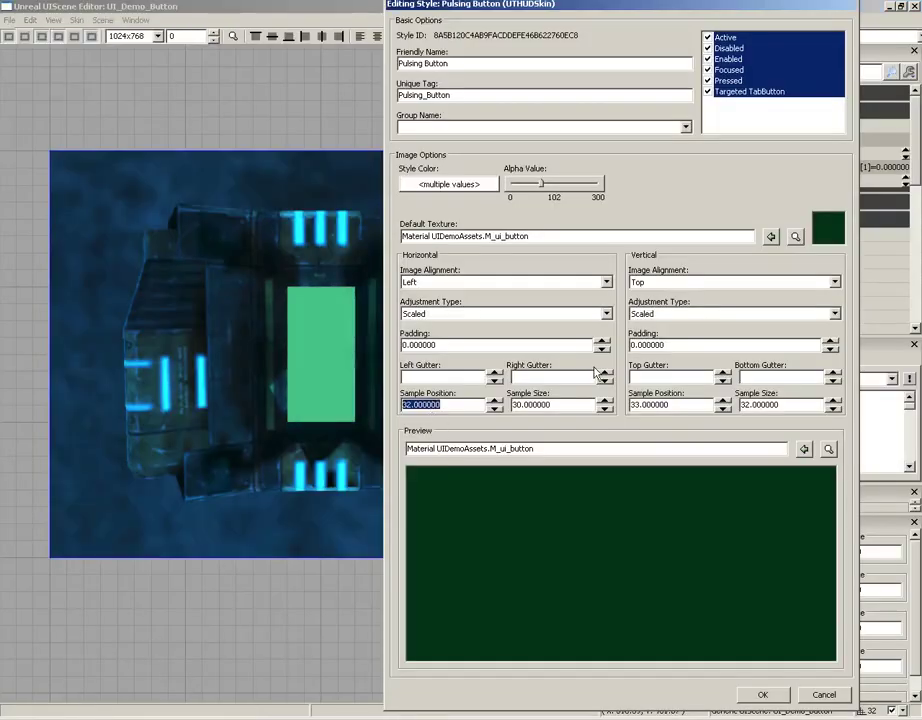
Set Sample Position 0,0 and Sample Size 128×256, then apply the style with OK.
{"action": "type", "text": "0"}
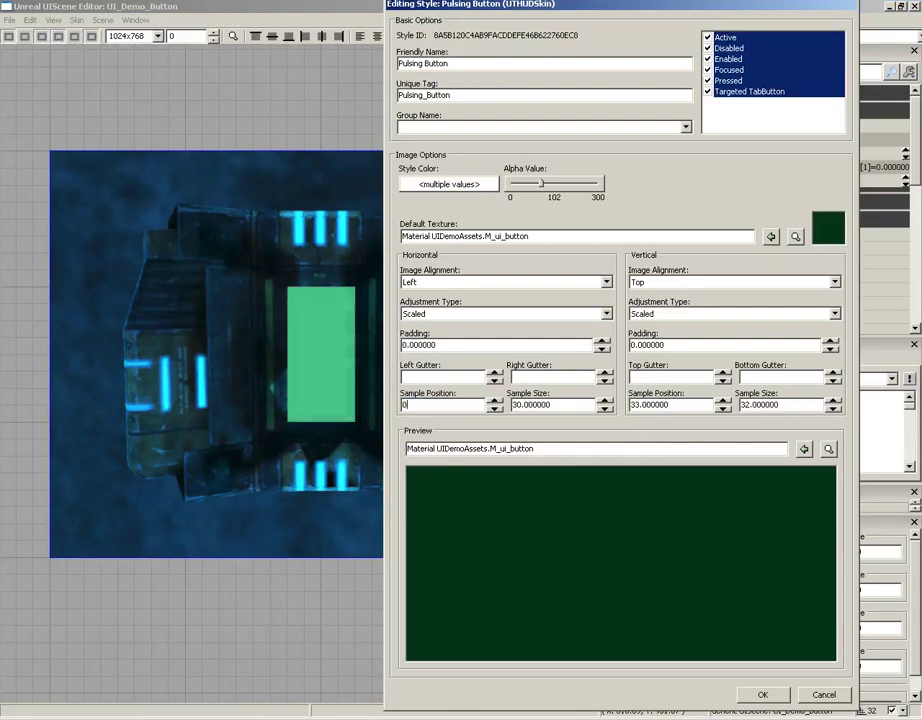
{"action": "key", "text": "Return"}
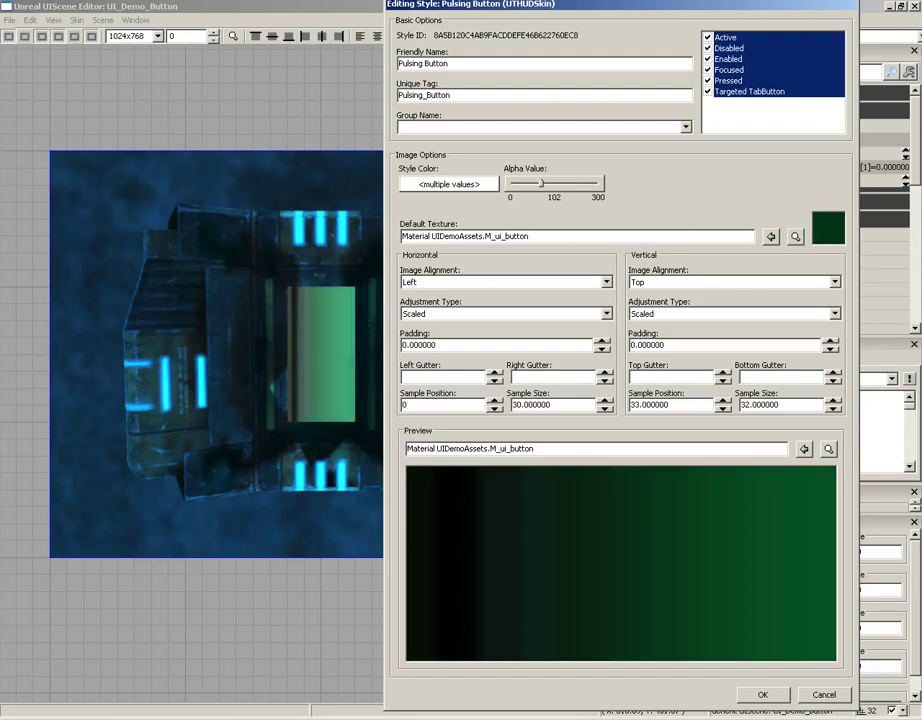
{"action": "double_click", "coordinate": [555, 404]}
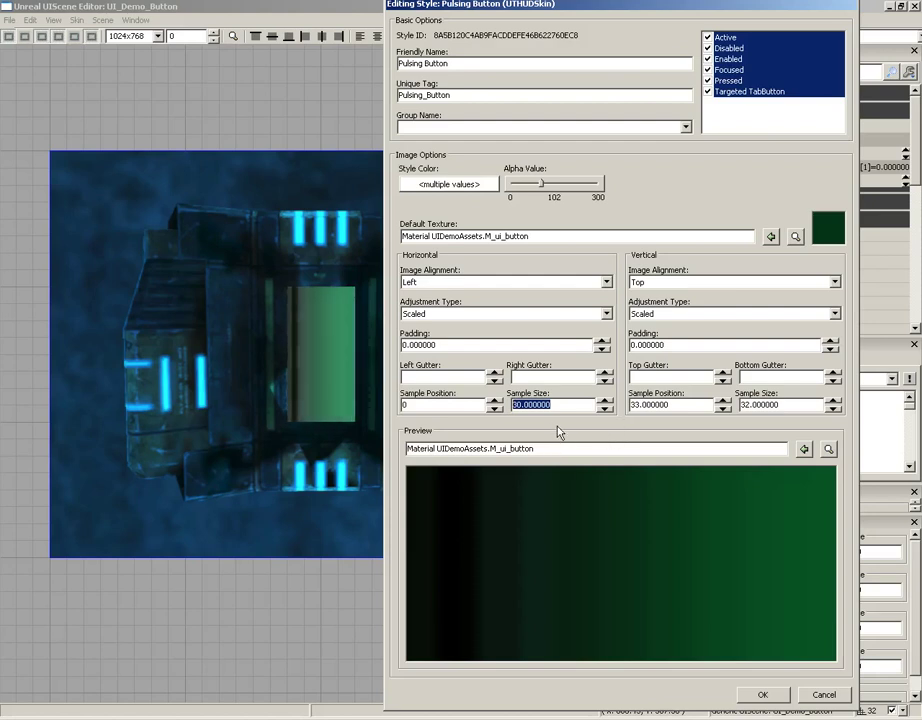
{"action": "type", "text": "128"}
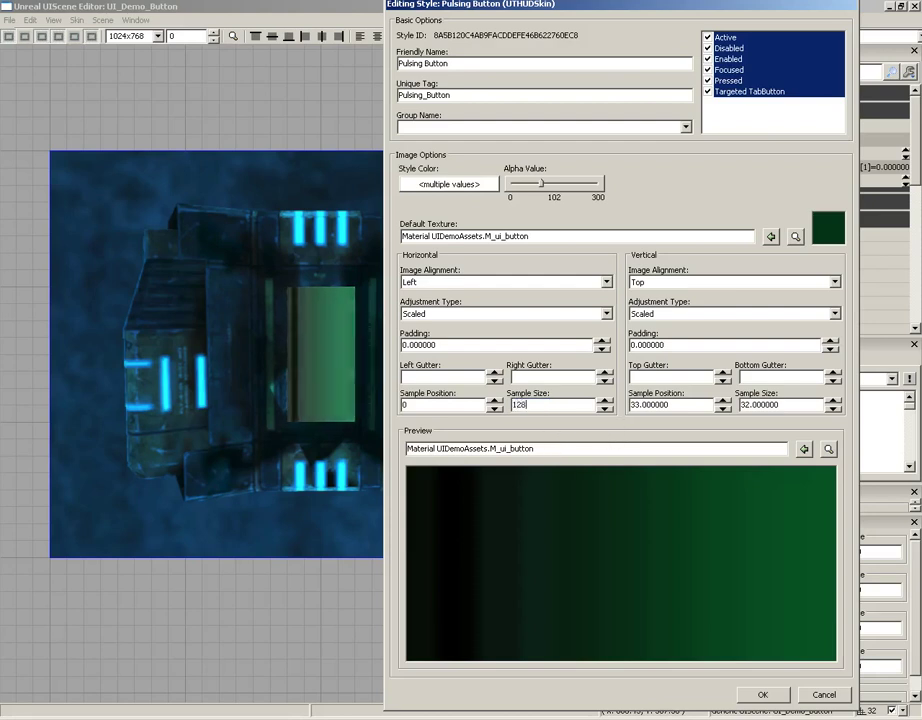
{"action": "key", "text": "Return"}
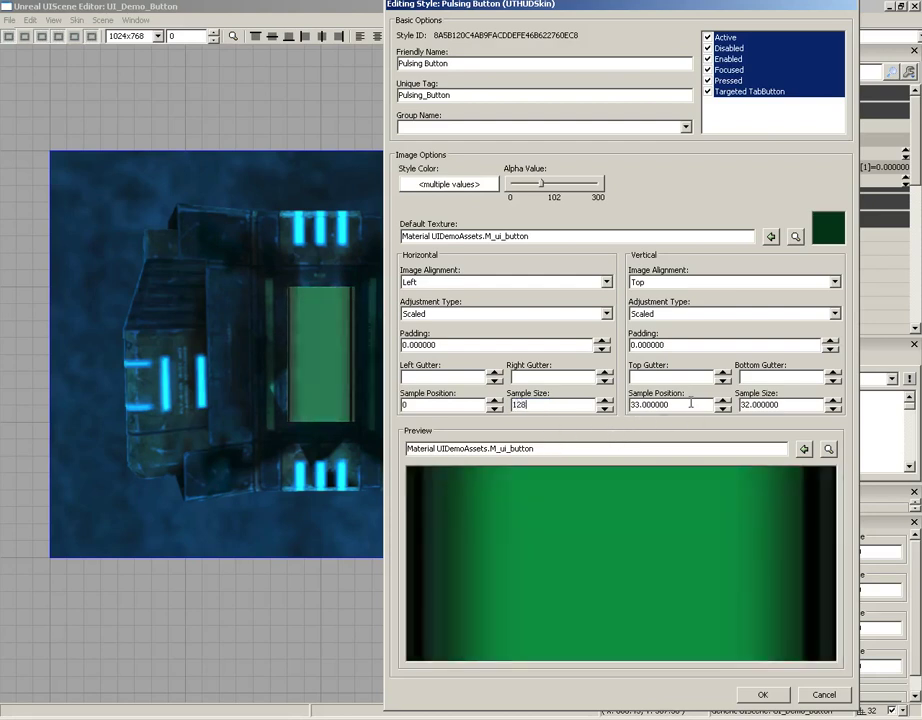
{"action": "double_click", "coordinate": [660, 404]}
{"action": "type", "text": "0"}
{"action": "key", "text": "Return"}
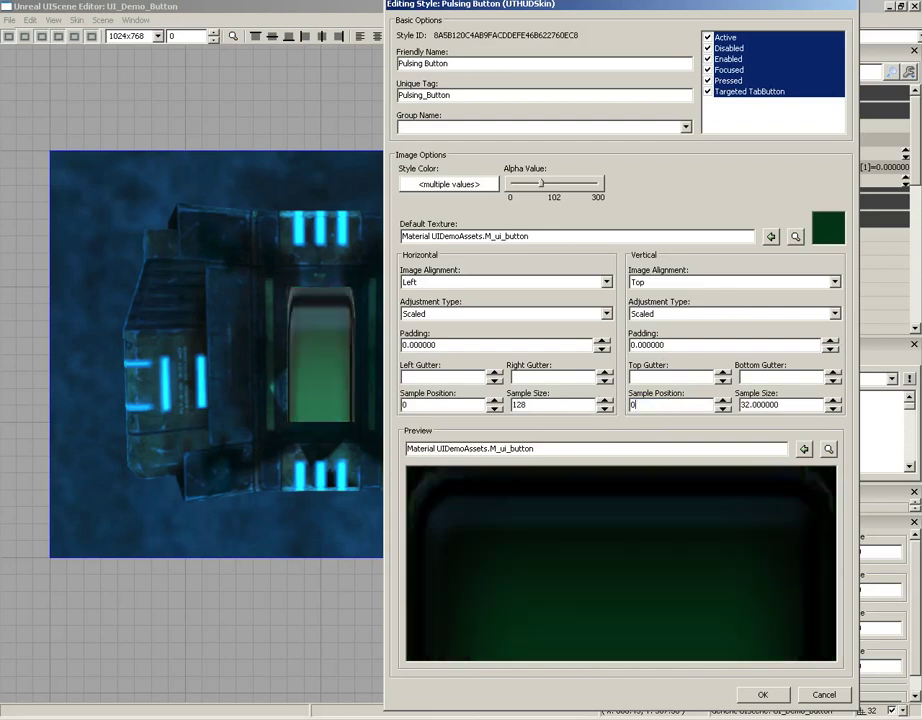
{"action": "double_click", "coordinate": [786, 404]}
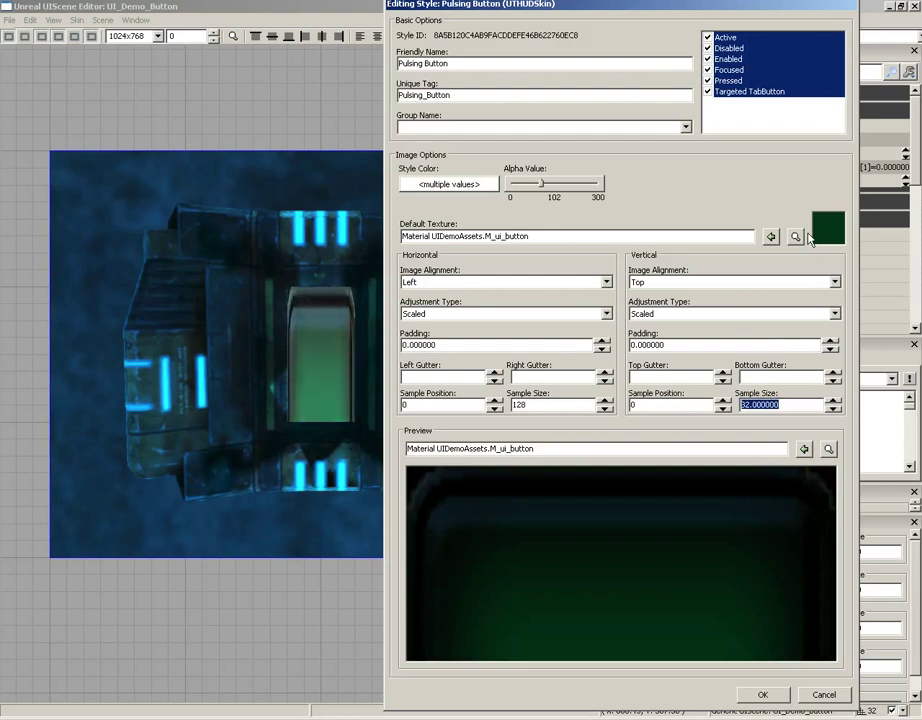
{"action": "type", "text": "256"}
{"action": "key", "text": "Return"}
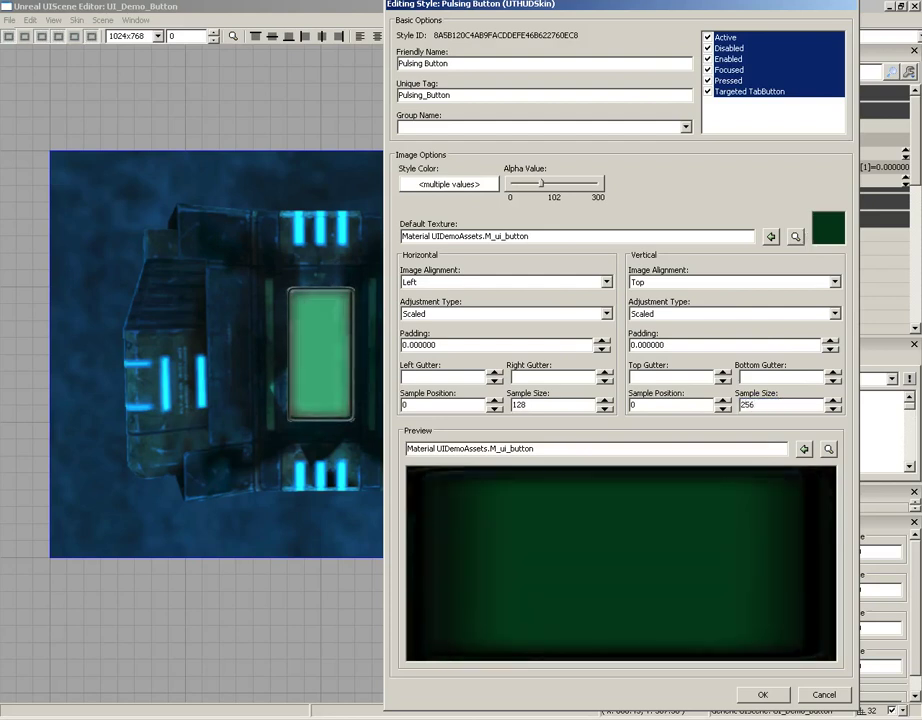
{"action": "left_click", "coordinate": [765, 694]}
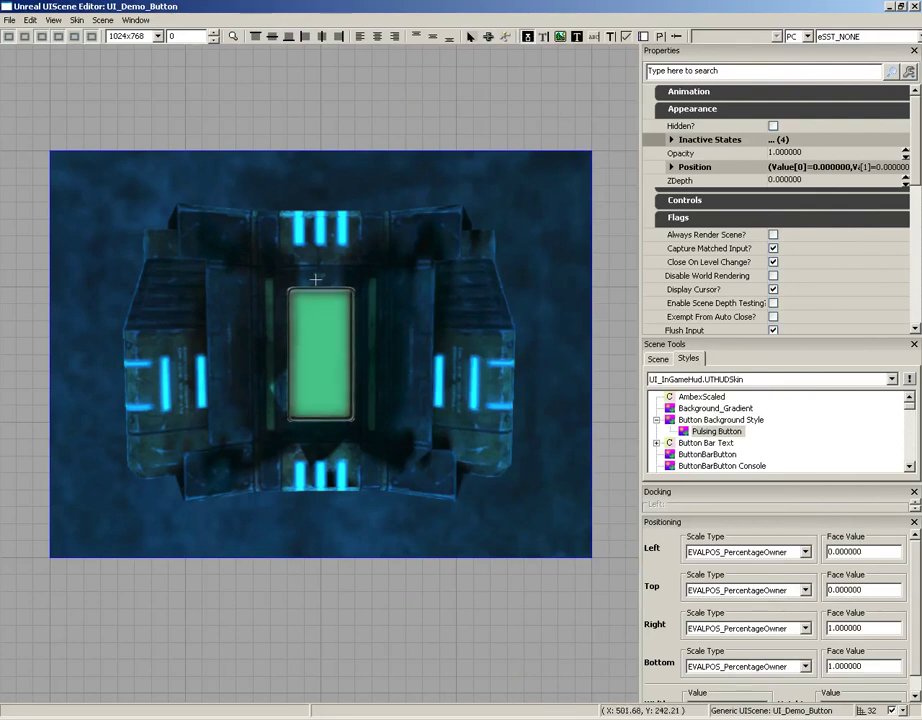
Close the UIScene Editor, save the UIDemoAssets package with Ctrl+S, and select UI_Demo_Button.
{"action": "left_click", "coordinate": [914, 6]}
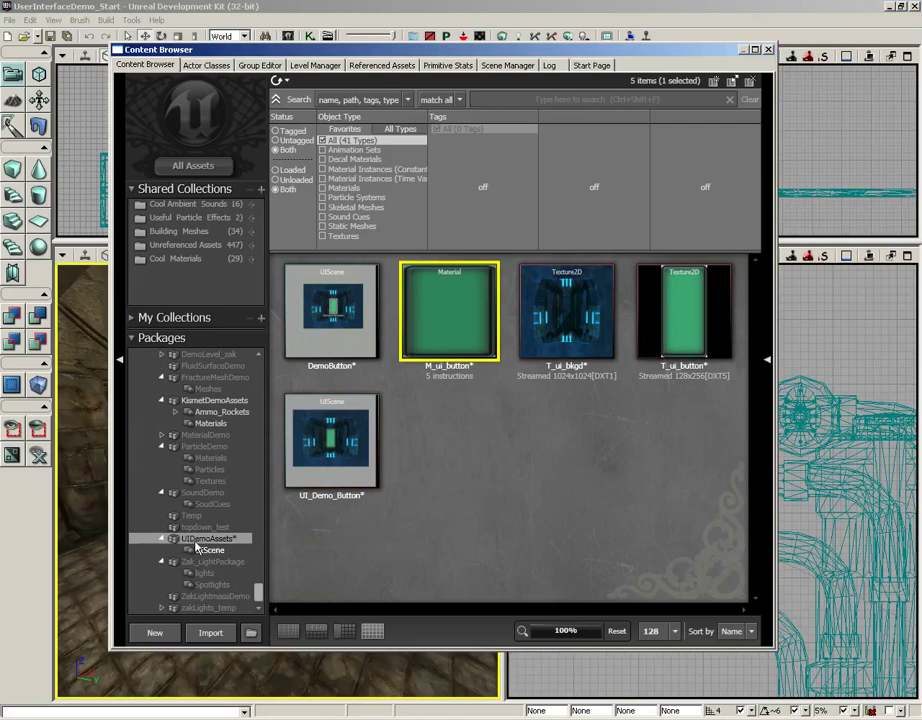
{"action": "key", "text": "ctrl+s"}
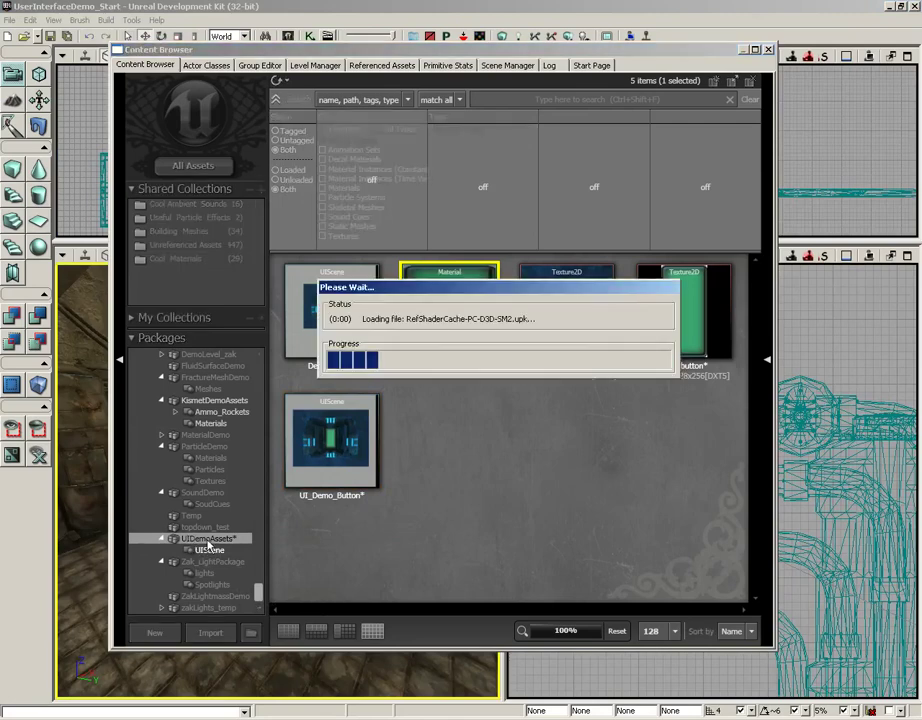
{"action": "left_click", "coordinate": [372, 440]}
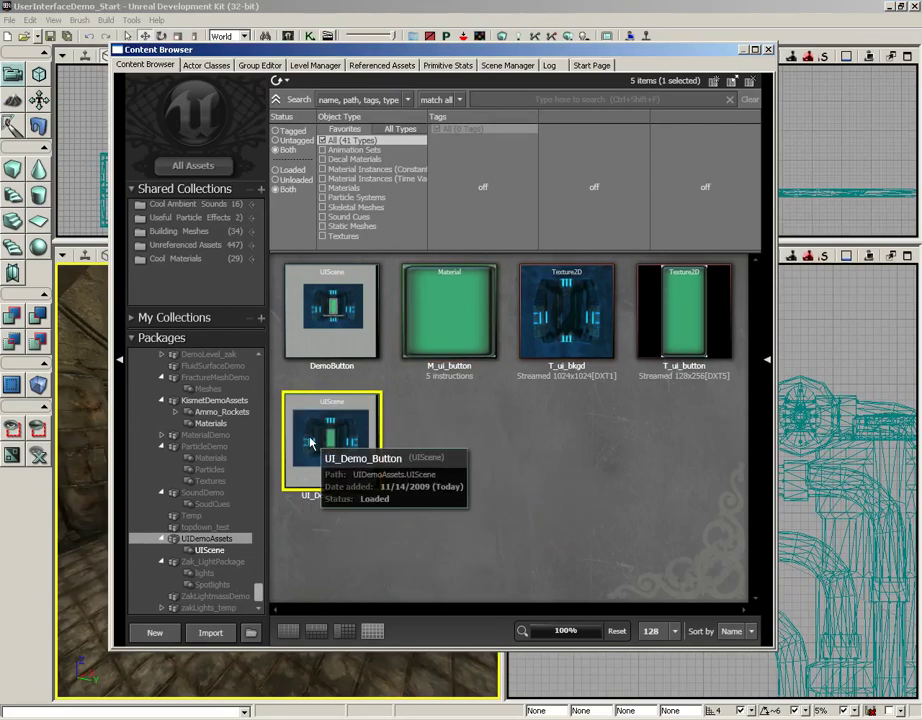
Add a Level Loaded event in the level's Kismet graph.
{"action": "left_click", "coordinate": [749, 50]}
{"action": "left_click", "coordinate": [310, 36]}
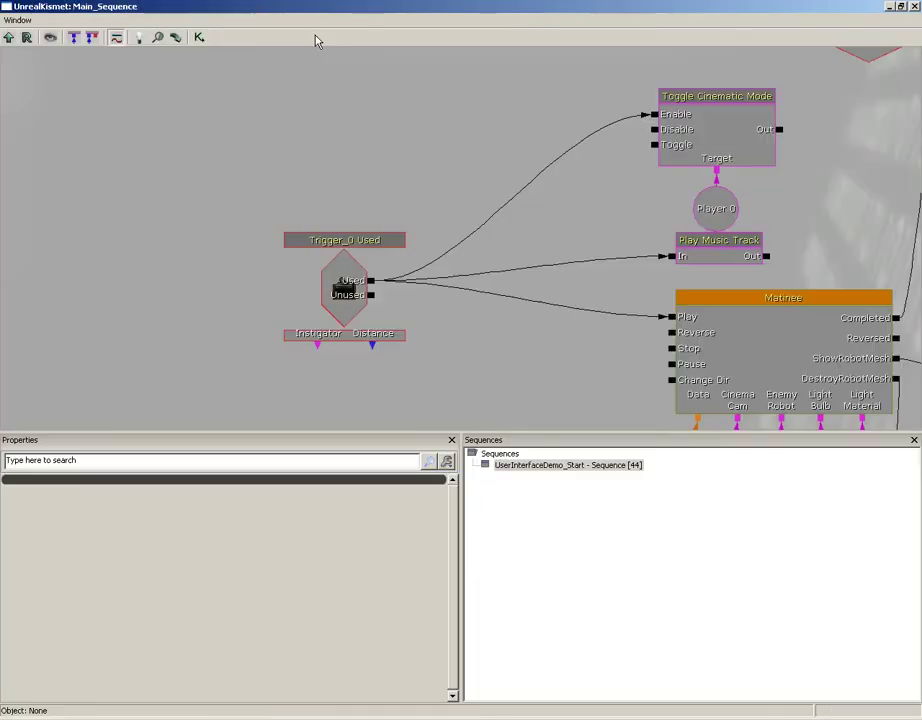
{"action": "left_click_drag", "start_coordinate": [541, 368], "coordinate": [683, 123]}
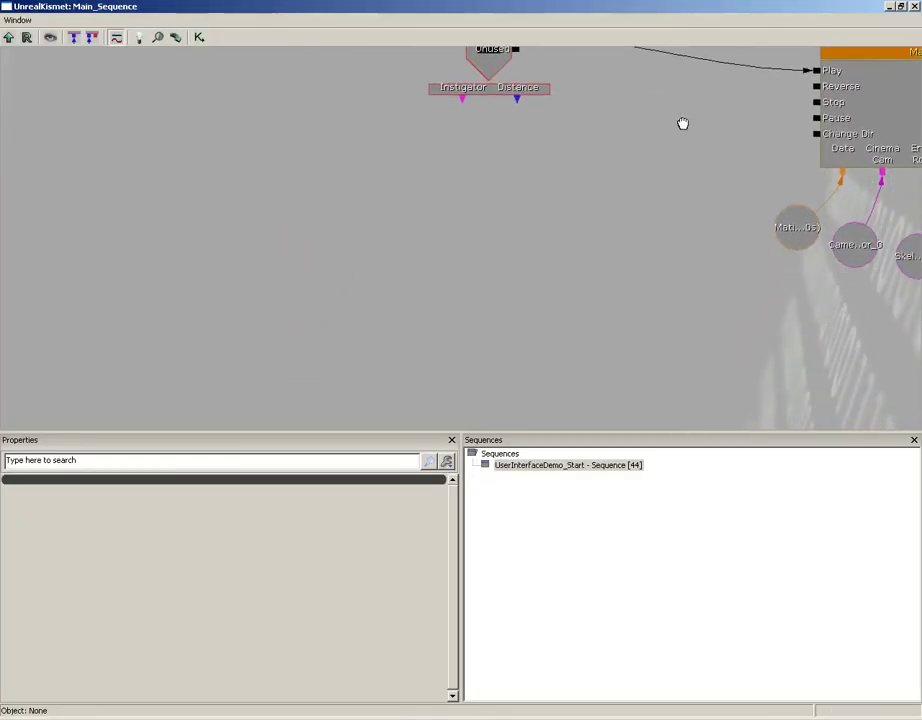
{"action": "right_click", "coordinate": [280, 208]}
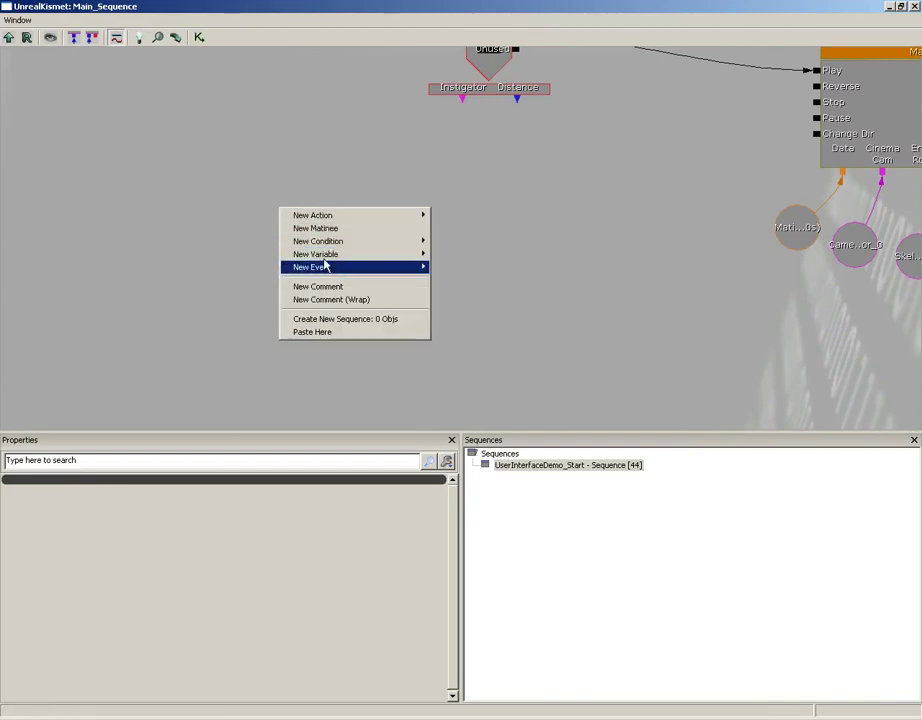
{"action": "mouse_move", "coordinate": [330, 267]}
{"action": "left_click", "coordinate": [466, 319]}
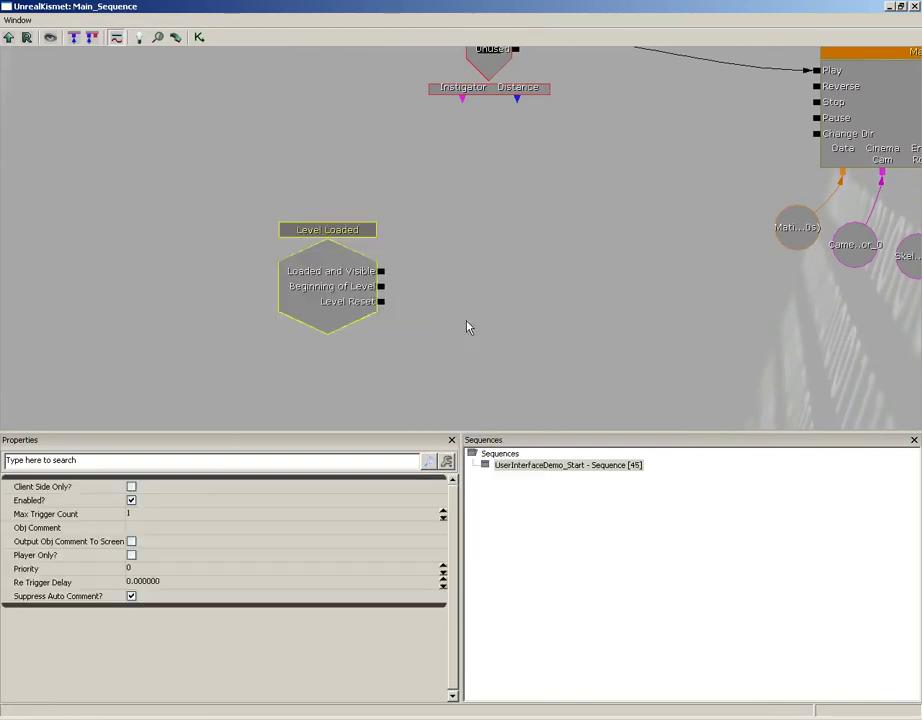
Add a UI Scenes > Open Scene action and link Loaded and Visible to its In.
{"action": "right_click", "coordinate": [428, 247]}
{"action": "mouse_move", "coordinate": [455, 253]}
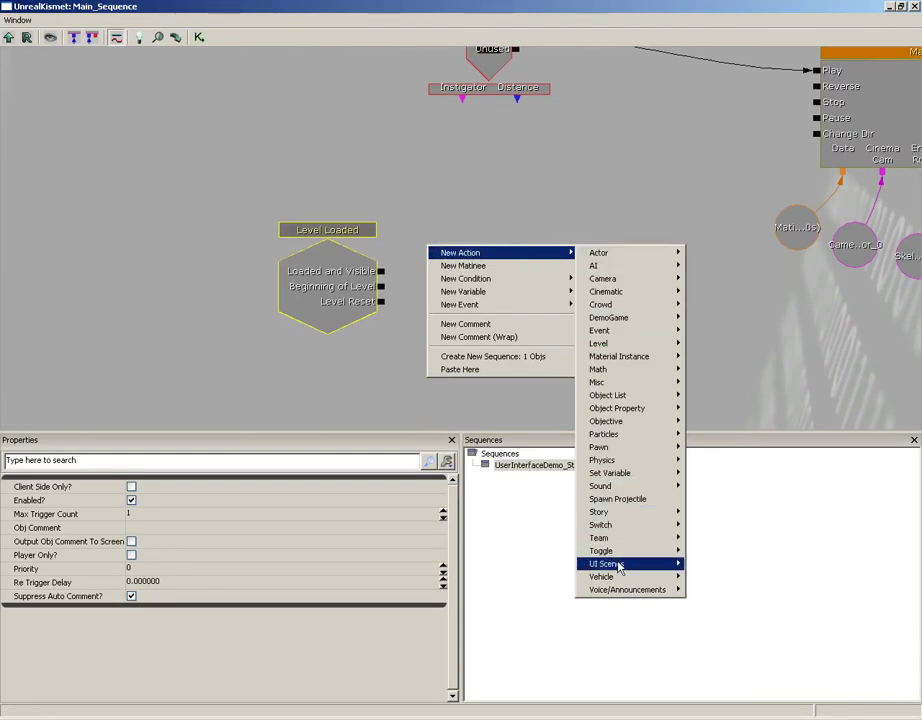
{"action": "mouse_move", "coordinate": [632, 565]}
{"action": "left_click", "coordinate": [718, 577]}
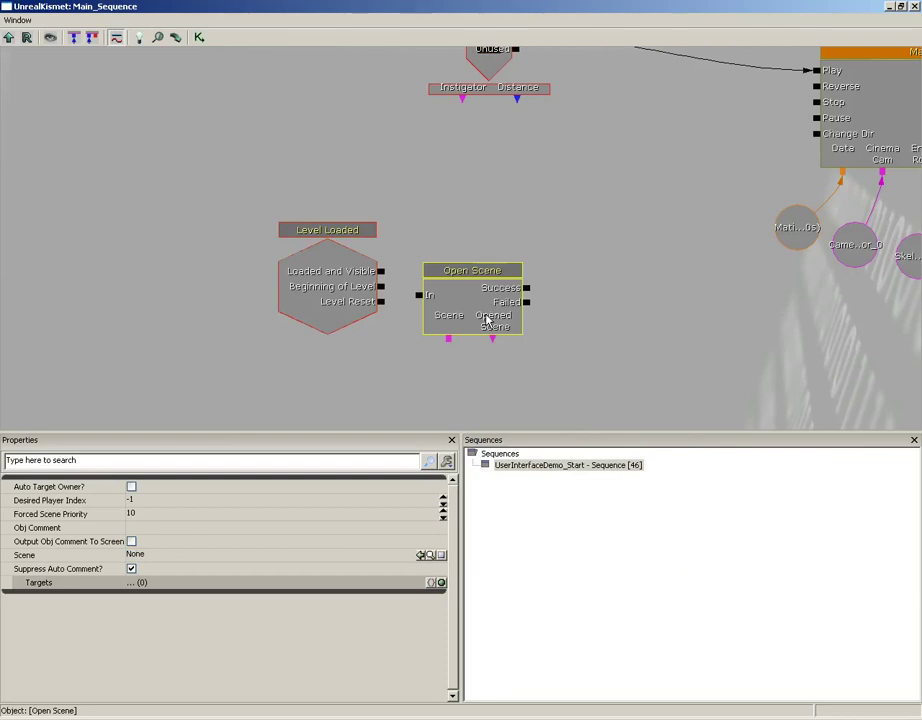
{"action": "left_click_drag", "start_coordinate": [381, 267], "coordinate": [410, 270]}
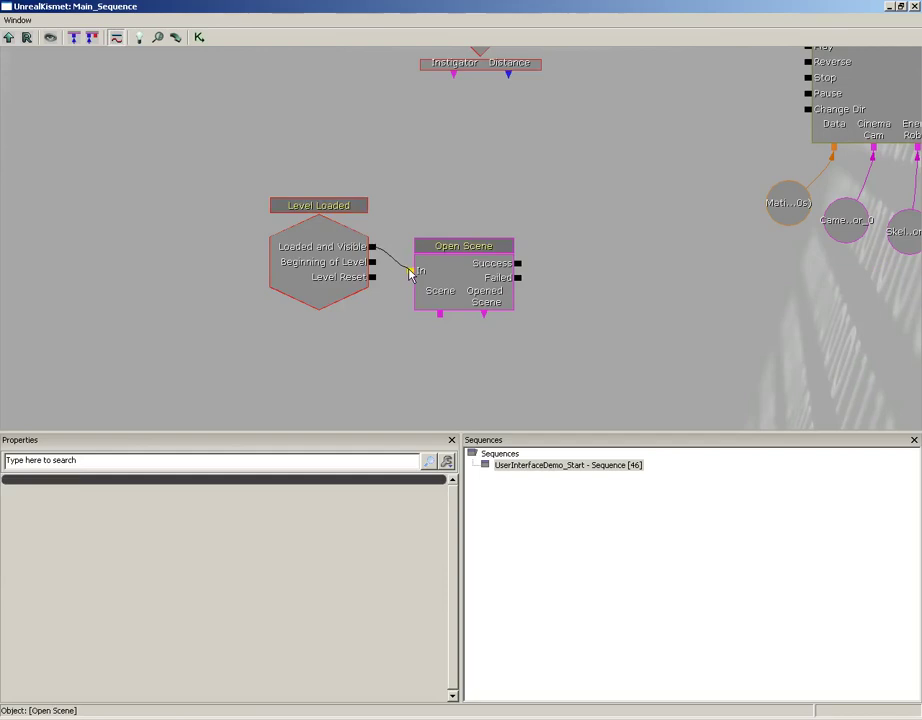
Set Open Scene's Scene property to UI_Demo_Button and close Kismet.
{"action": "left_click", "coordinate": [463, 290]}
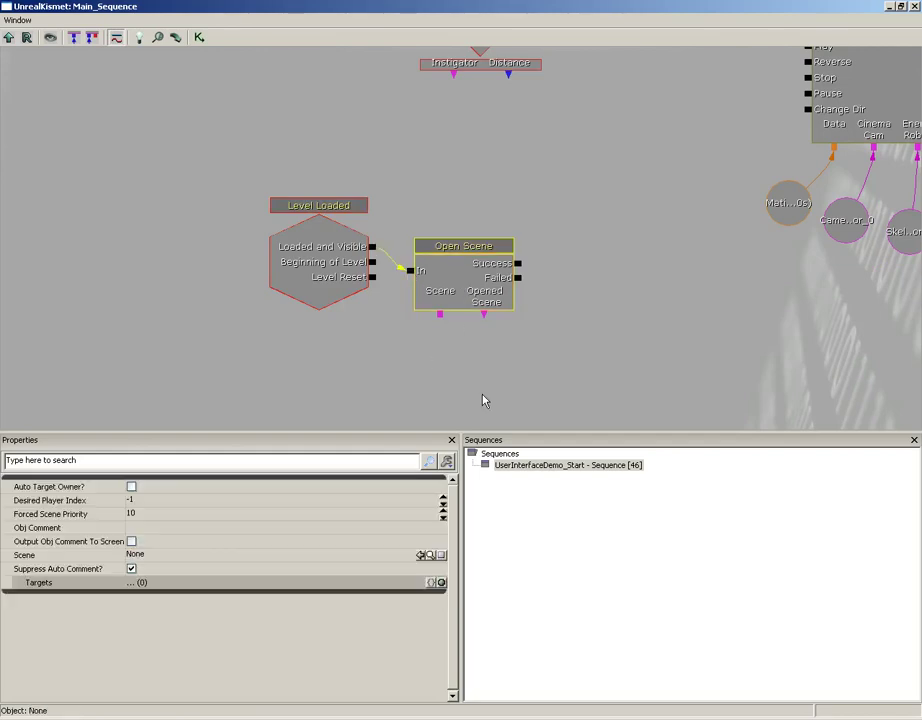
{"action": "left_click", "coordinate": [165, 556]}
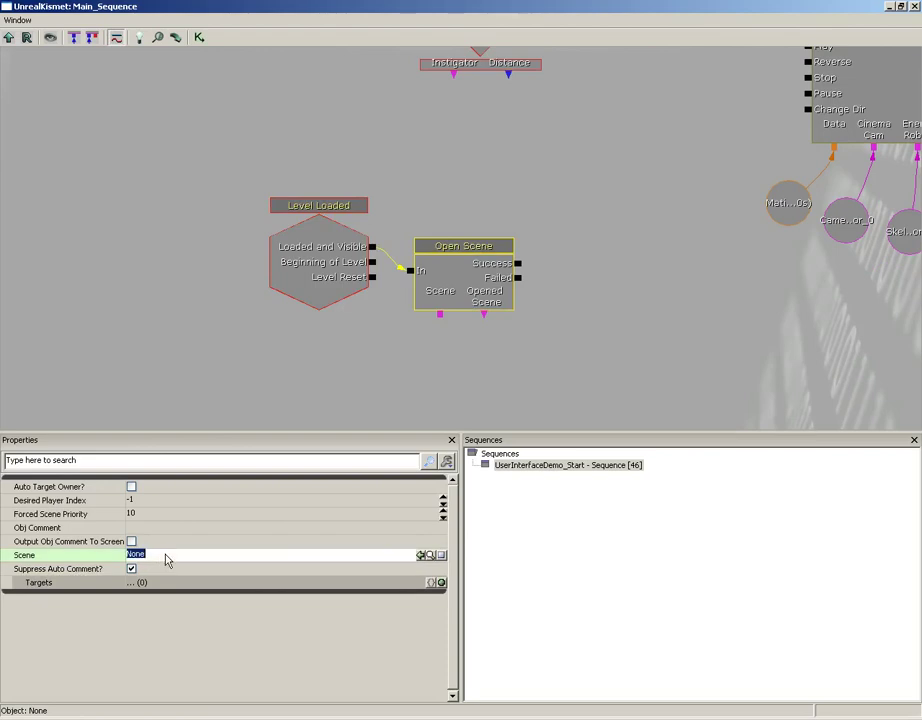
{"action": "left_click", "coordinate": [421, 557]}
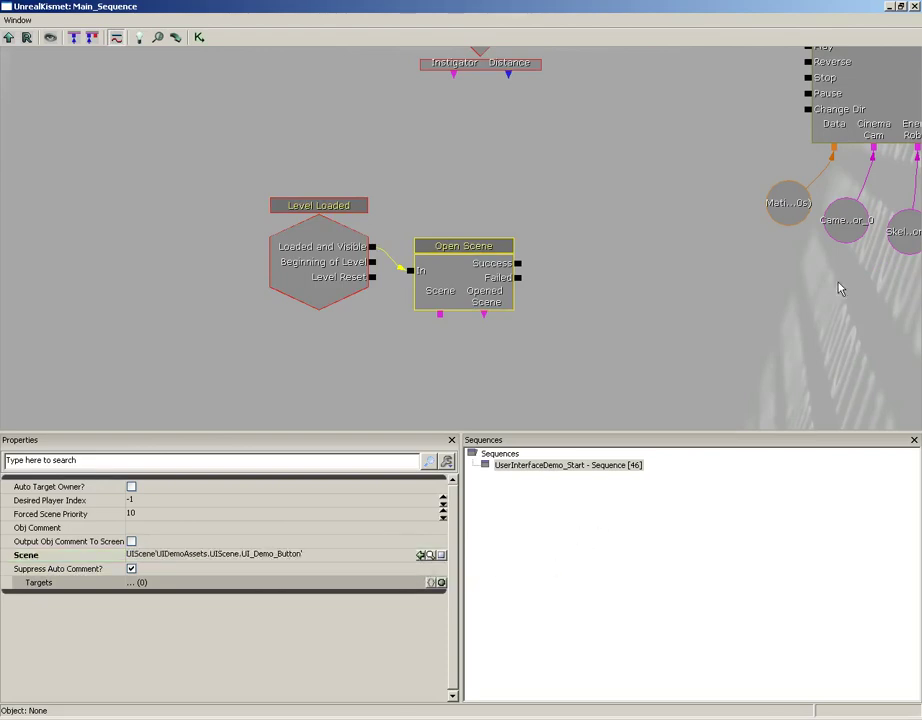
{"action": "left_click", "coordinate": [913, 6]}
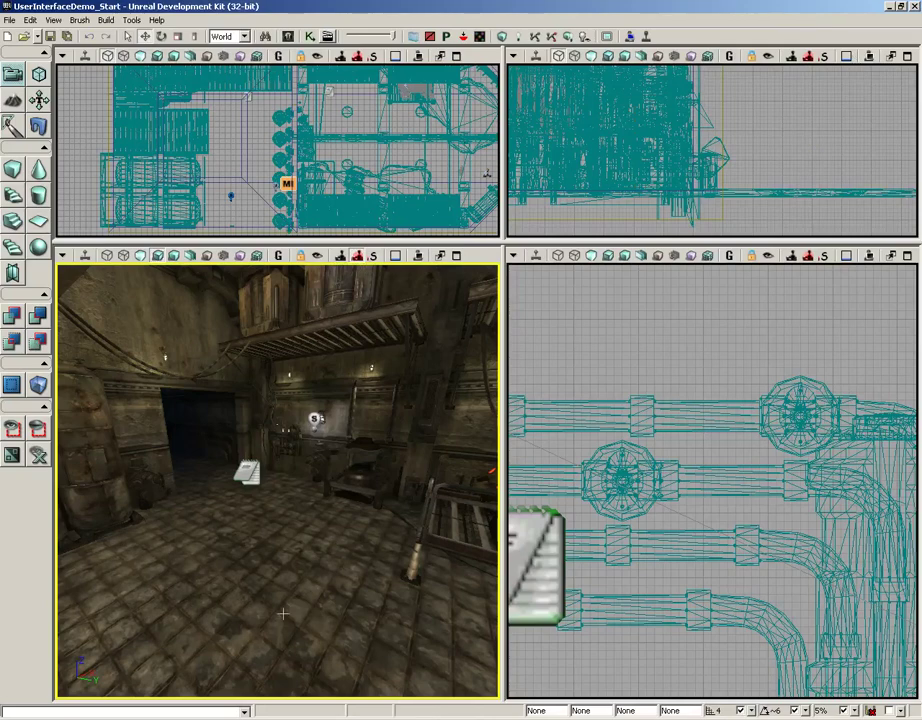
{"action": "right_click", "coordinate": [283, 613]}
{"action": "left_click", "coordinate": [305, 588]}
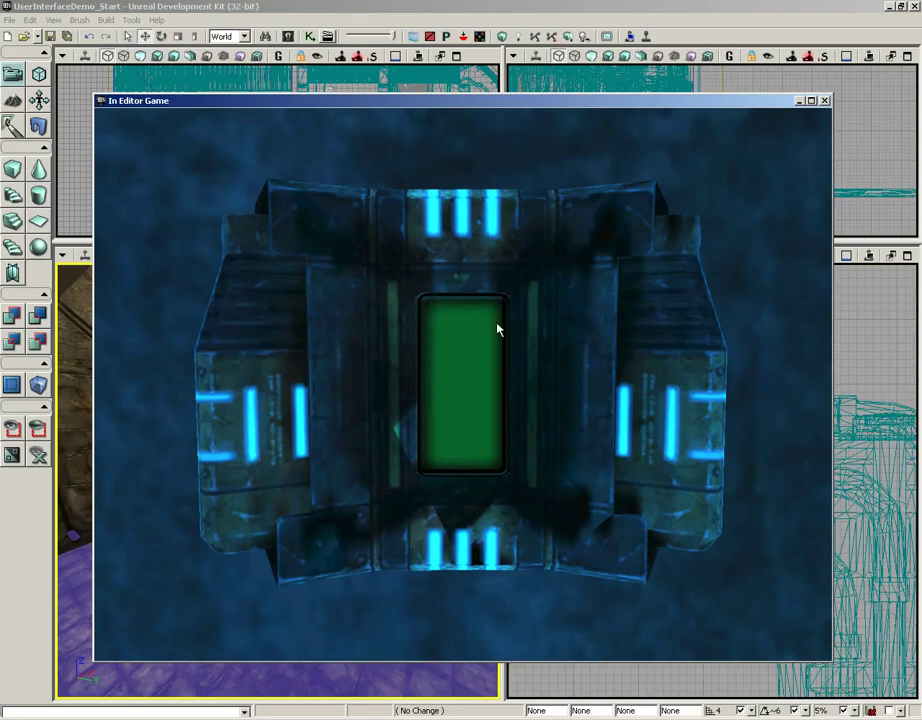
{"action": "left_click", "coordinate": [443, 572]}
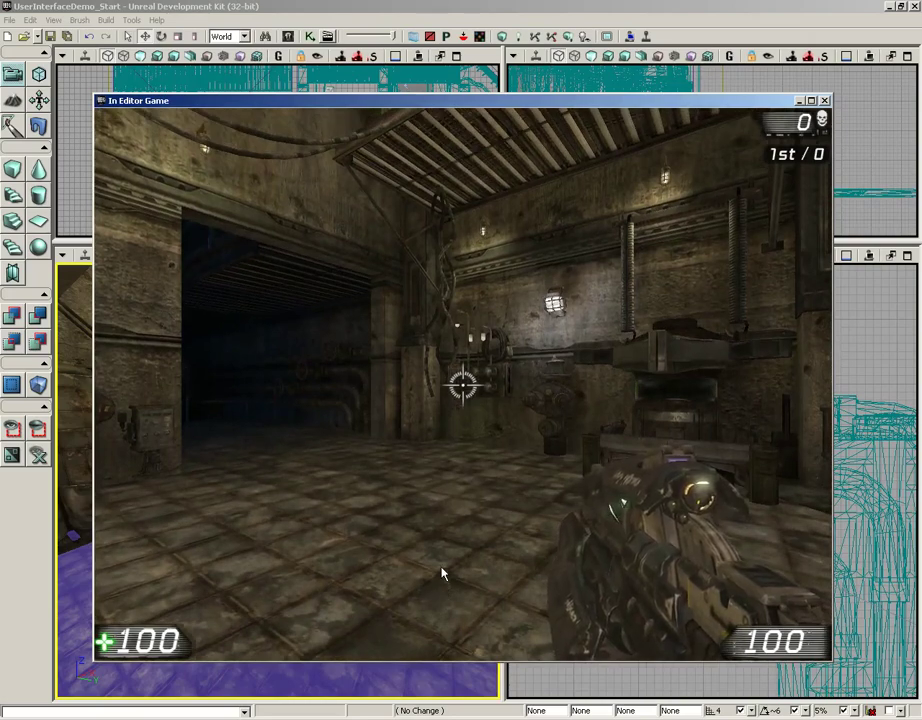
{"action": "mouse_move", "coordinate": [445, 494]}
{"action": "key", "text": "Escape"}
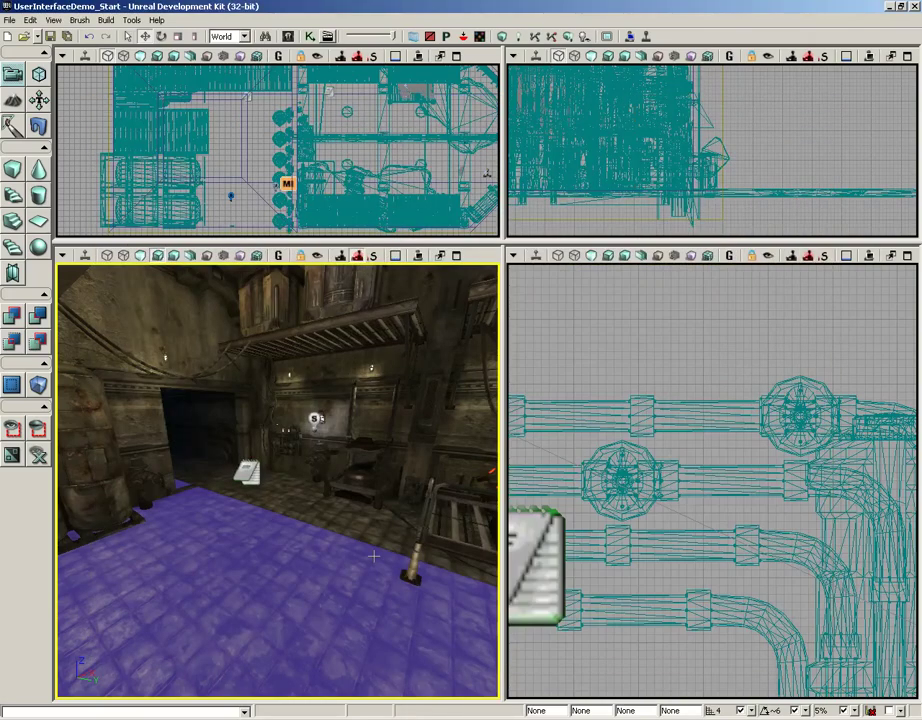
Untick Pause Game While Active in UI_Demo_Button's Flags properties and close the scene editor.
{"action": "left_click", "coordinate": [288, 38]}
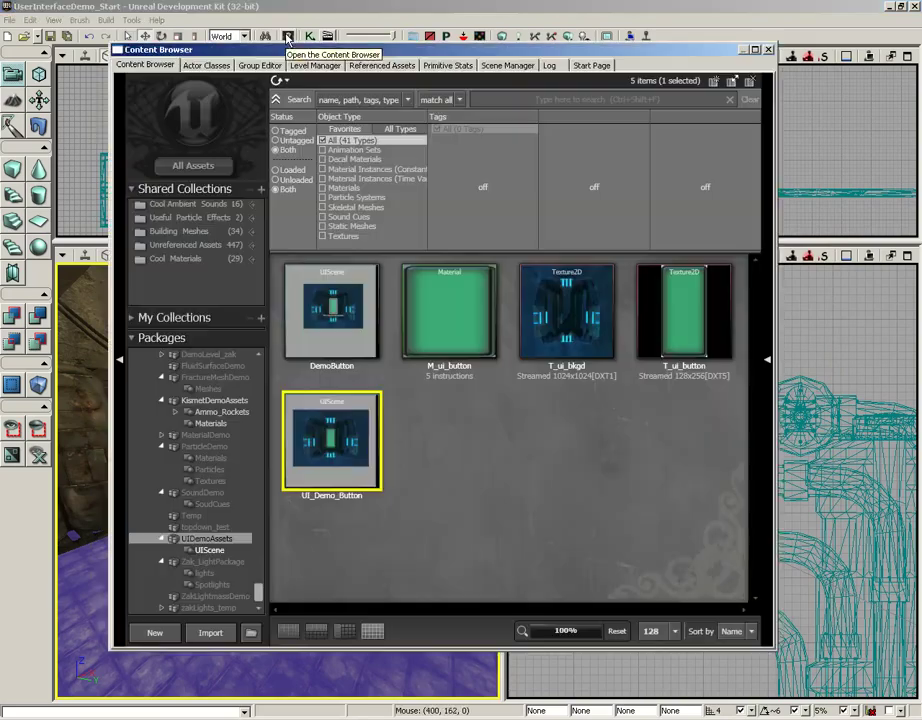
{"action": "double_click", "coordinate": [343, 469]}
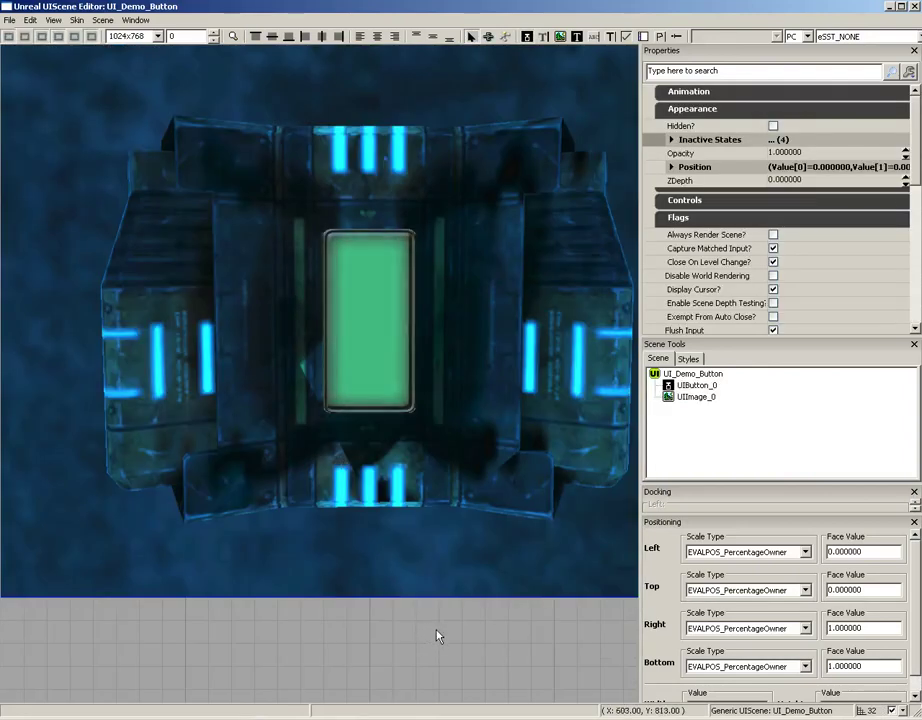
{"action": "scroll", "coordinate": [440, 625], "scroll_direction": "down", "scroll_amount": 4}
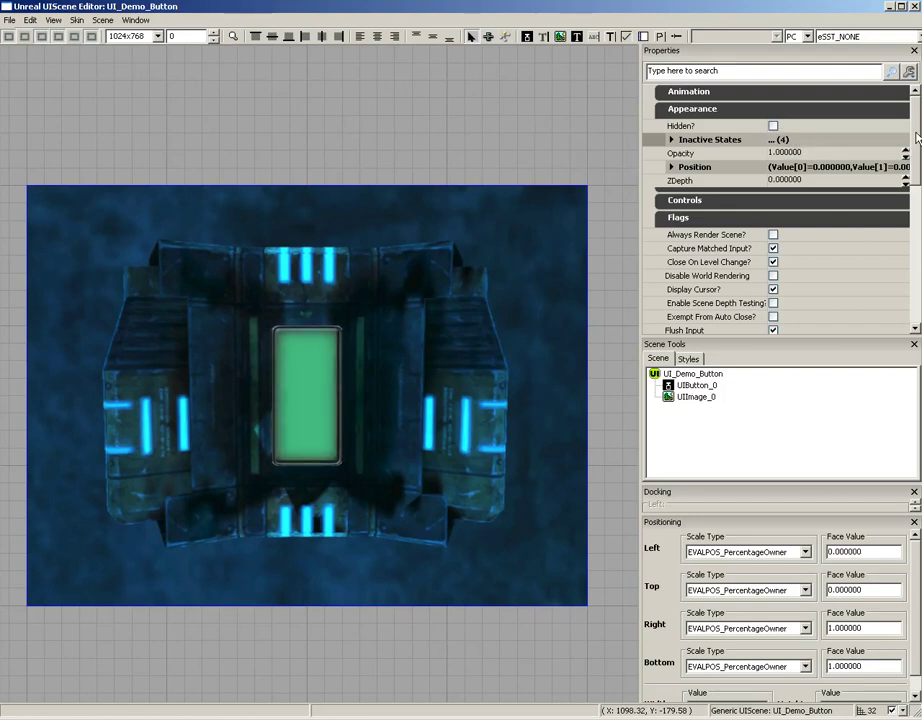
{"action": "left_click_drag", "start_coordinate": [916, 137], "coordinate": [916, 181]}
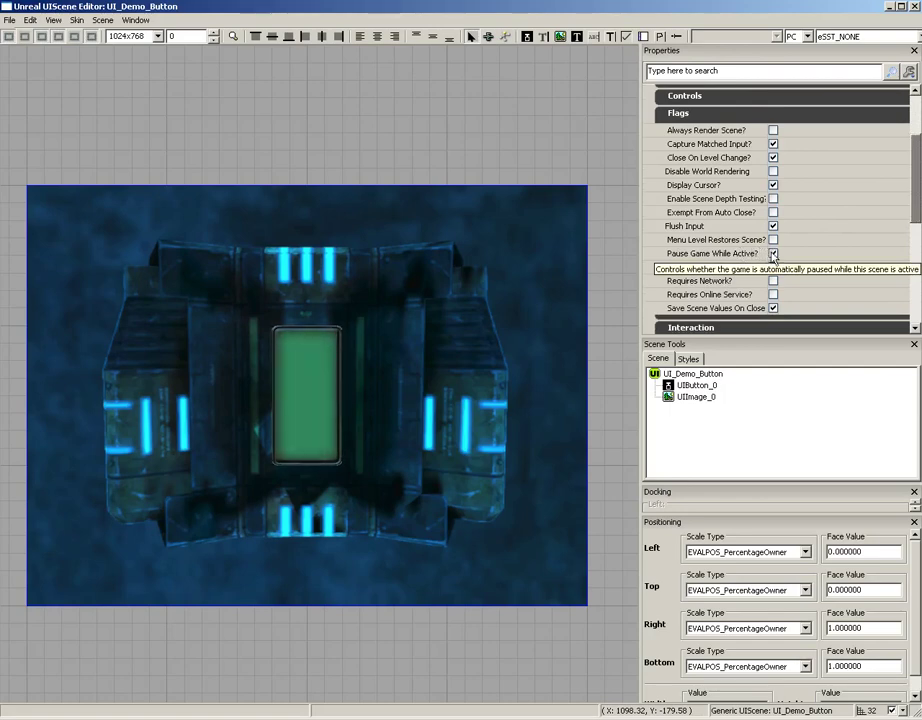
{"action": "left_click", "coordinate": [773, 254]}
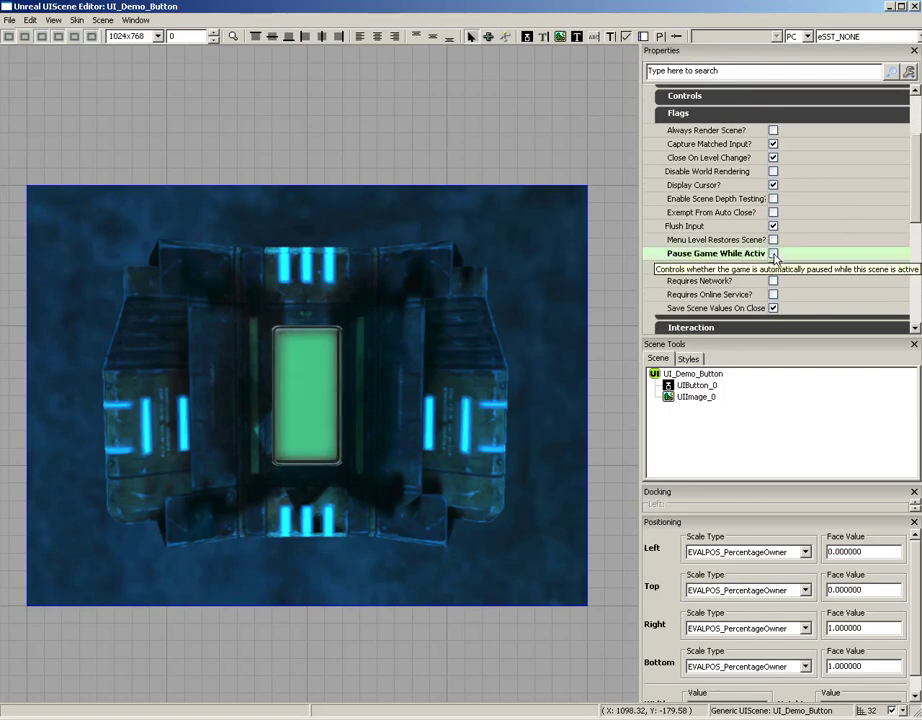
{"action": "left_click", "coordinate": [914, 7]}
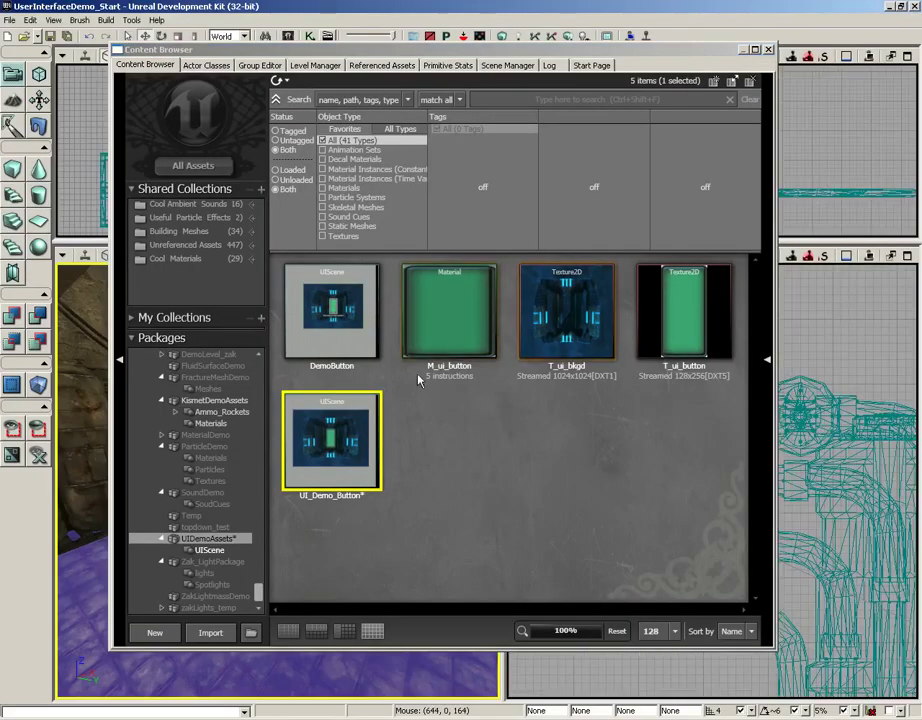
Save UIDemoAssets, then play-test the level from here, clicking the in-game button before exiting.
{"action": "key", "text": "ctrl+s"}
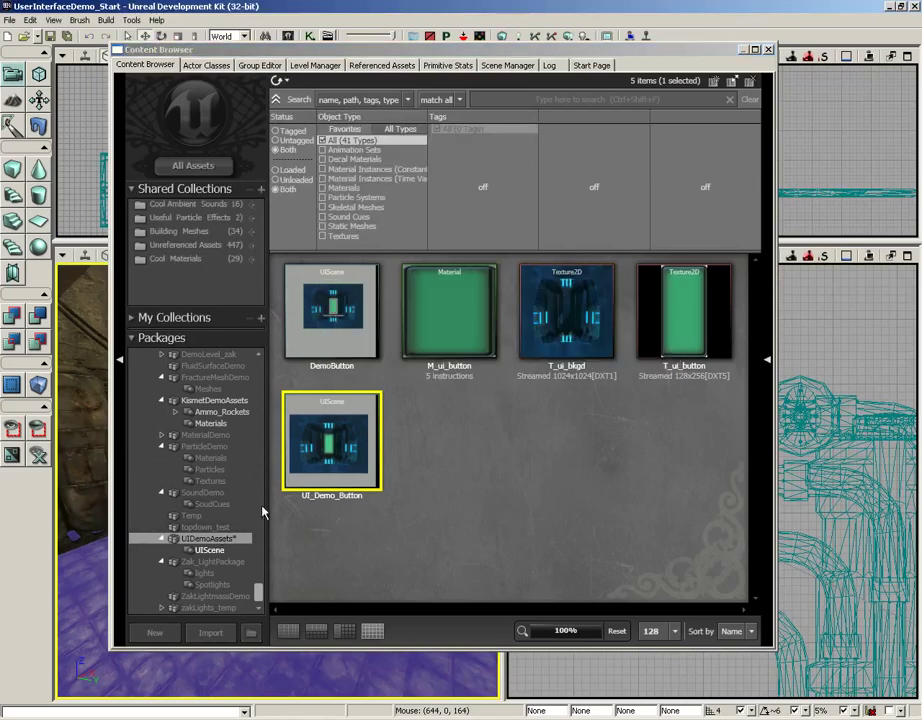
{"action": "right_click", "coordinate": [313, 661]}
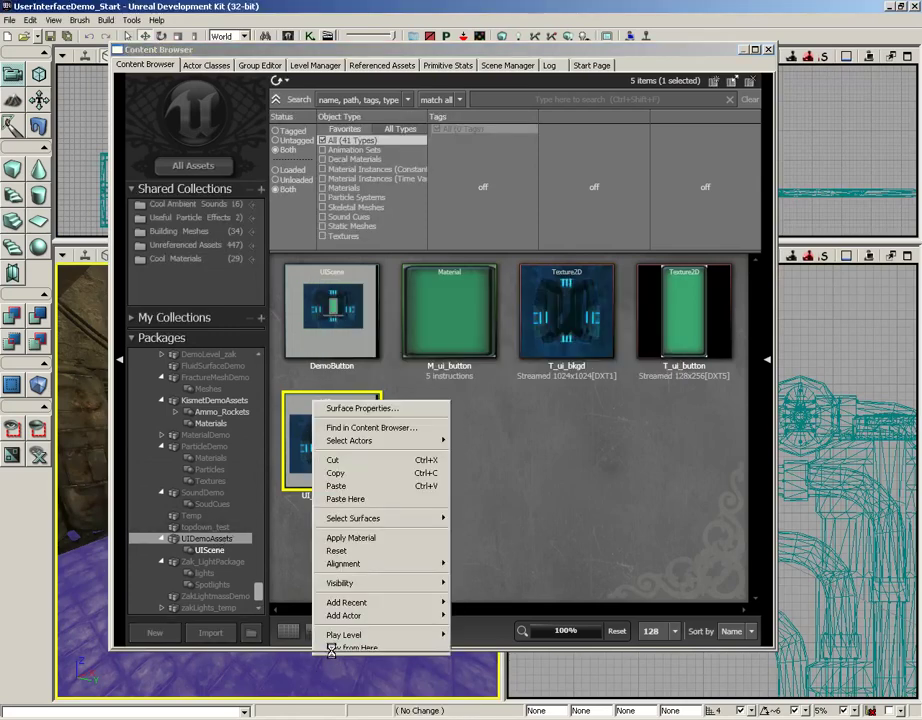
{"action": "left_click", "coordinate": [333, 655]}
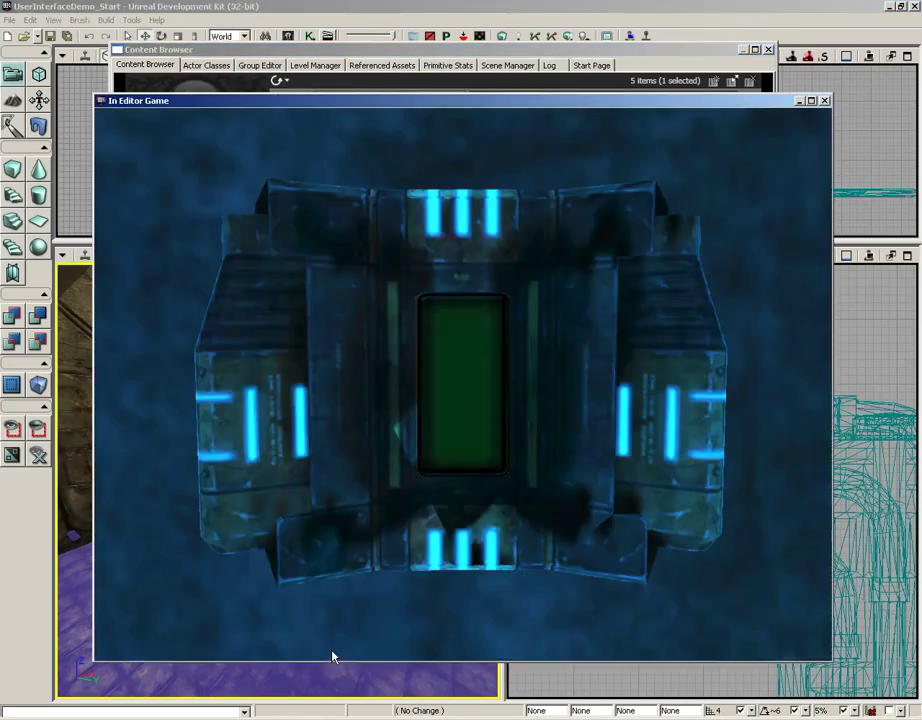
{"action": "left_click", "coordinate": [475, 341]}
{"action": "key", "text": "Escape"}
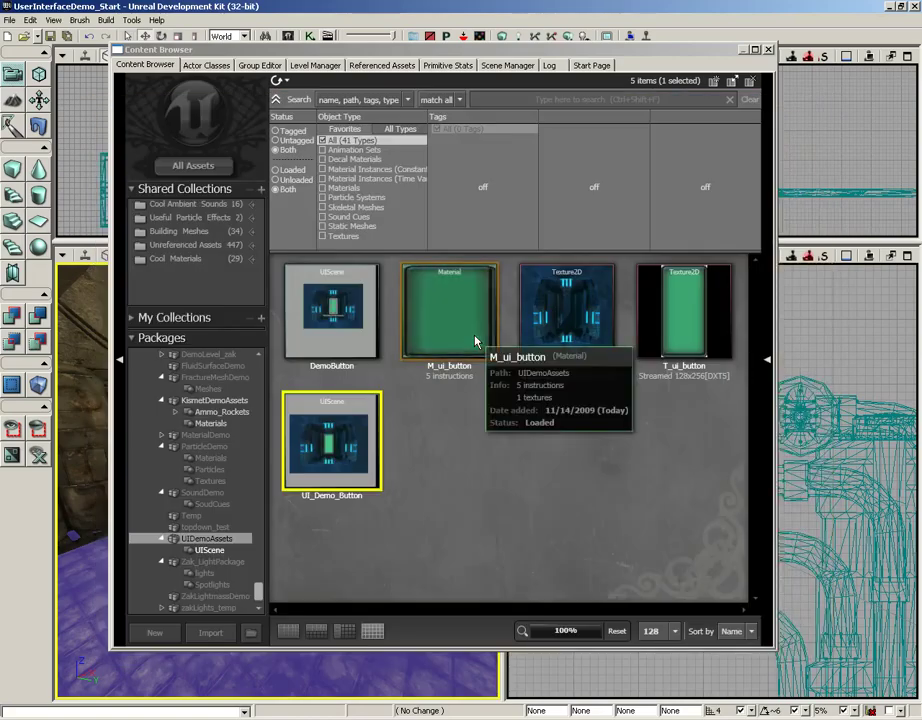
Open the UI_Demo_Button scene, select UIButton_0, and load its Global Sequence in UI Kismet.
{"action": "double_click", "coordinate": [344, 447]}
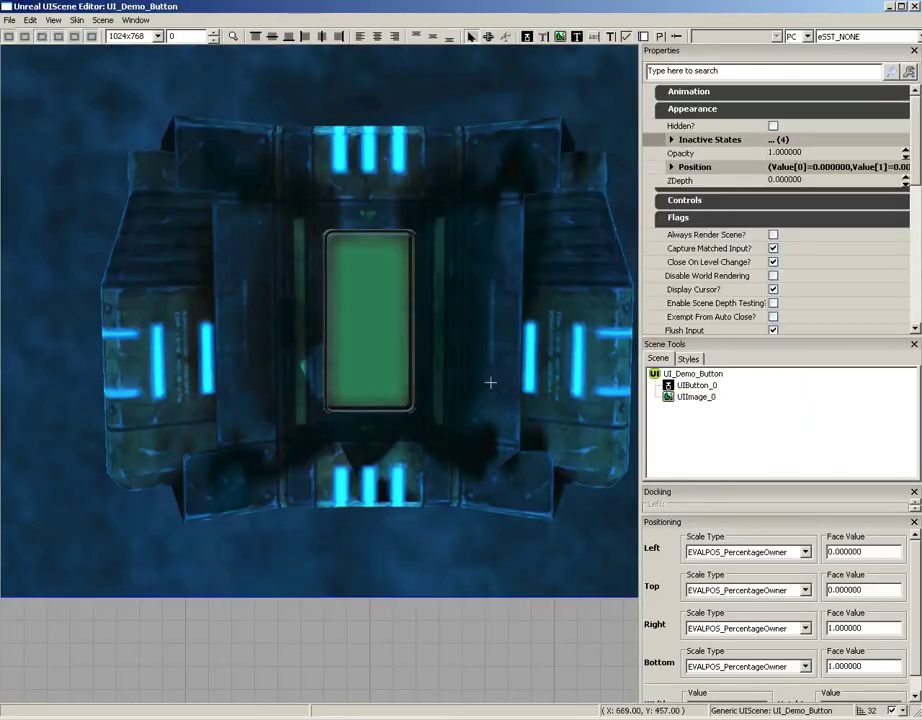
{"action": "left_click", "coordinate": [369, 320]}
{"action": "scroll", "coordinate": [494, 432], "scroll_direction": "down", "scroll_amount": 3}
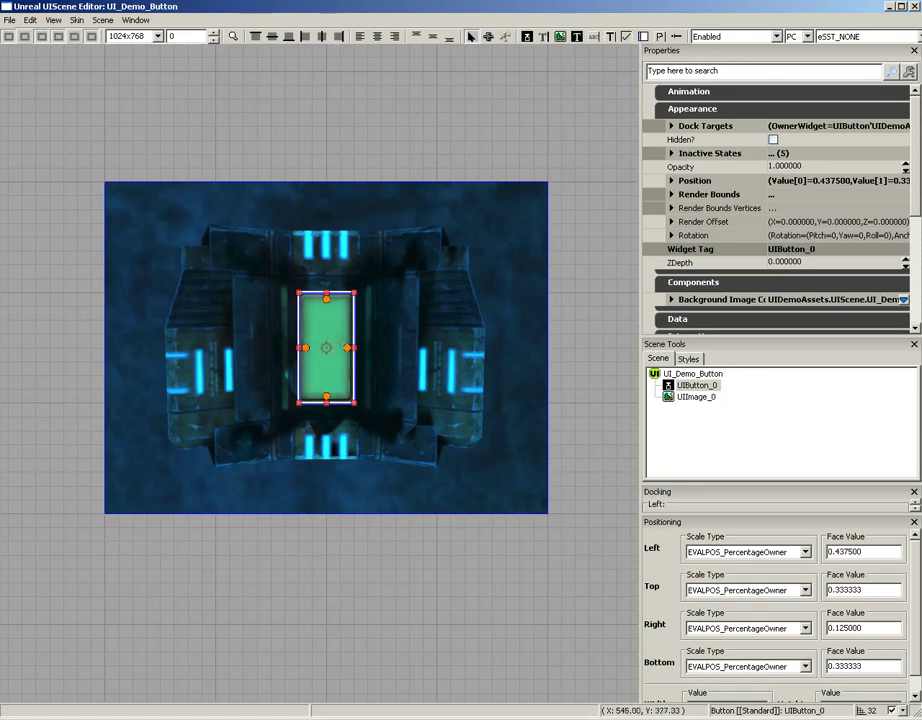
{"action": "double_click", "coordinate": [337, 330]}
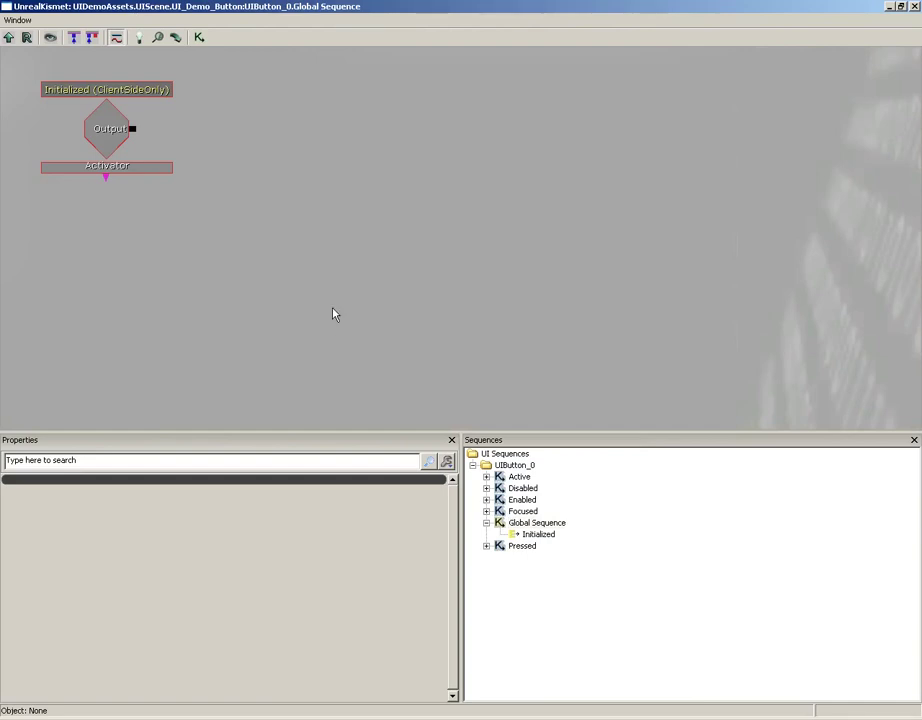
Browse the button's Disabled, Enabled and Focused state sequences, centring the Focused On Click graph.
{"action": "left_click", "coordinate": [523, 489]}
{"action": "left_click", "coordinate": [522, 511]}
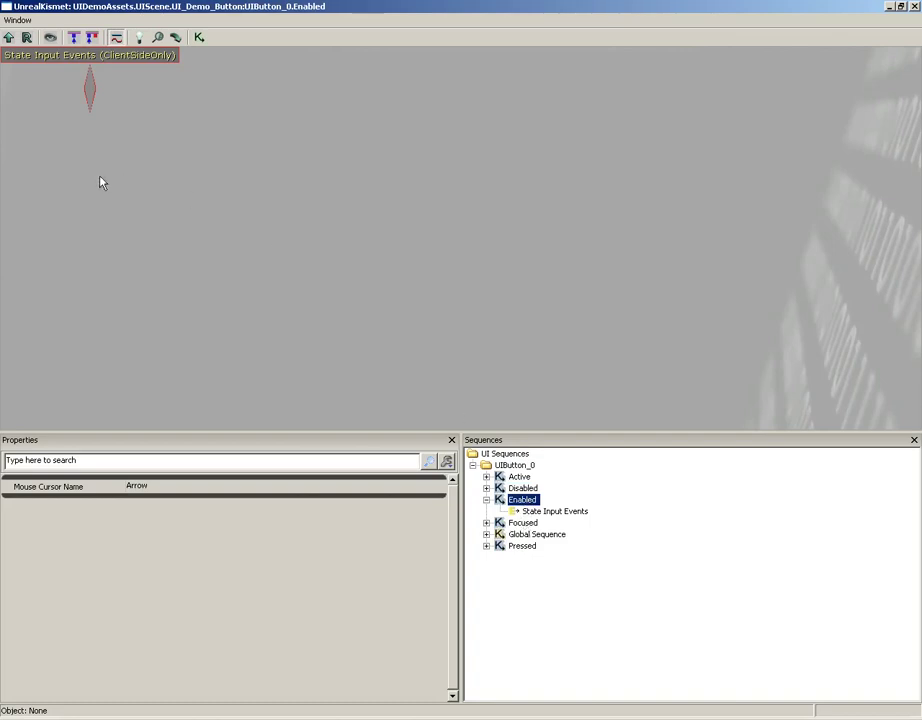
{"action": "left_click", "coordinate": [522, 522]}
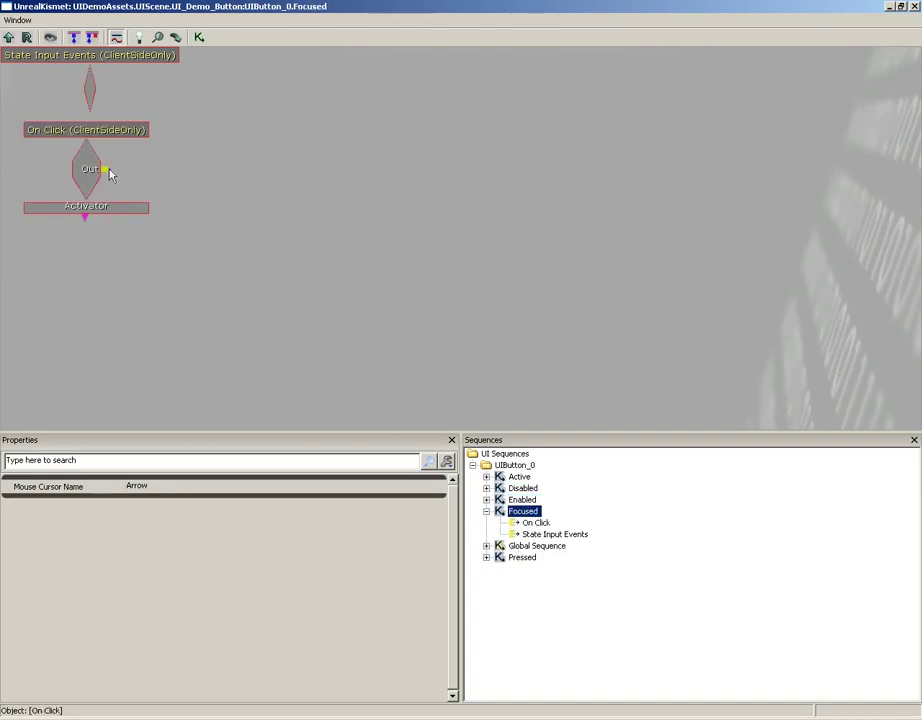
{"action": "left_click_drag", "start_coordinate": [256, 195], "coordinate": [493, 297]}
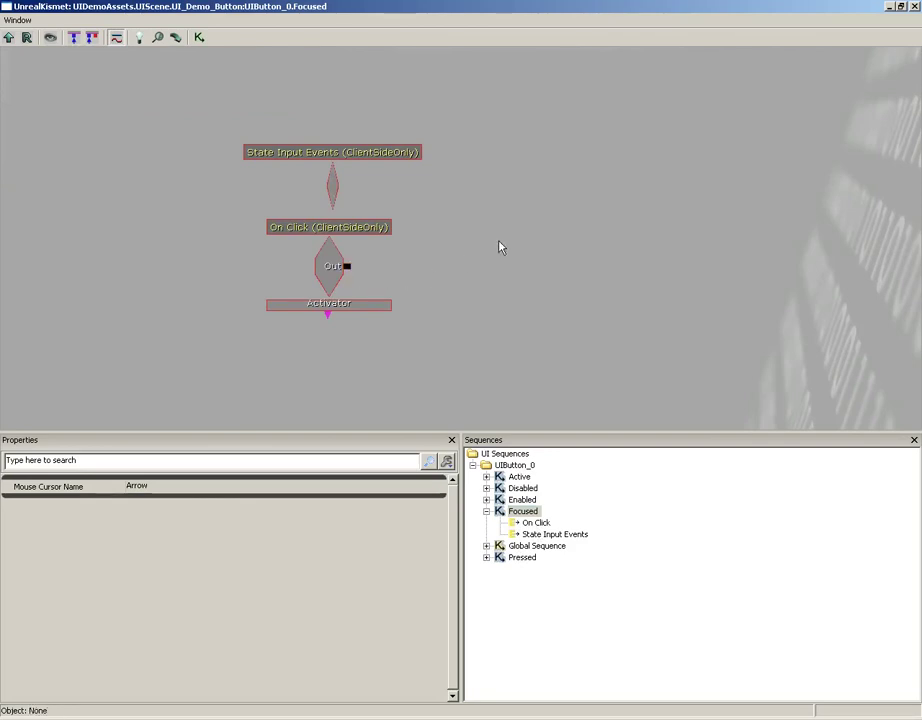
Add an Activate Level Event named BeginSequence and wire On Click's output into it.
{"action": "right_click", "coordinate": [419, 263]}
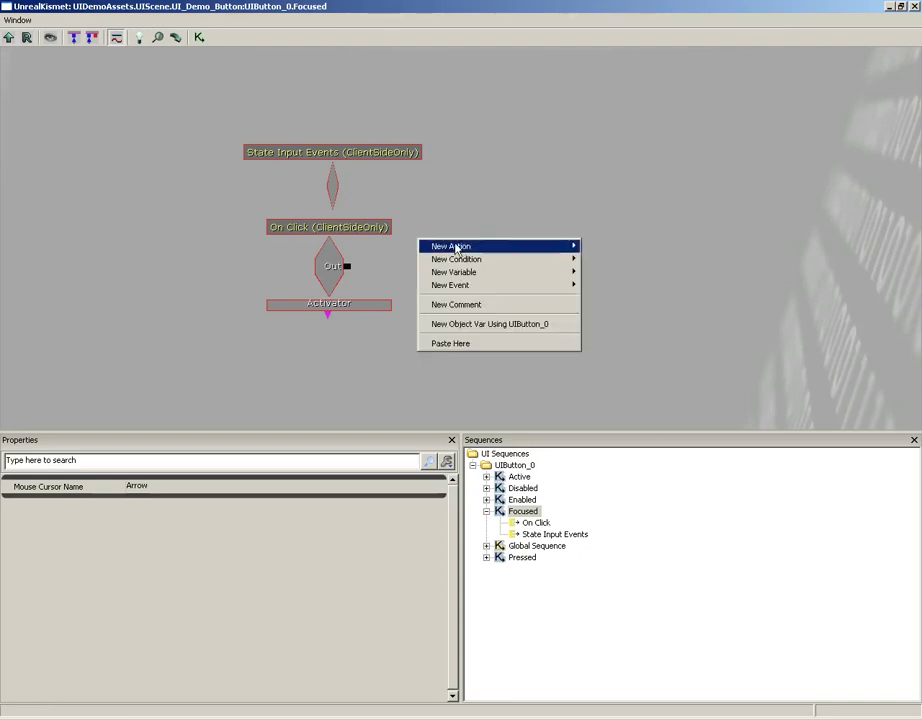
{"action": "mouse_move", "coordinate": [506, 247]}
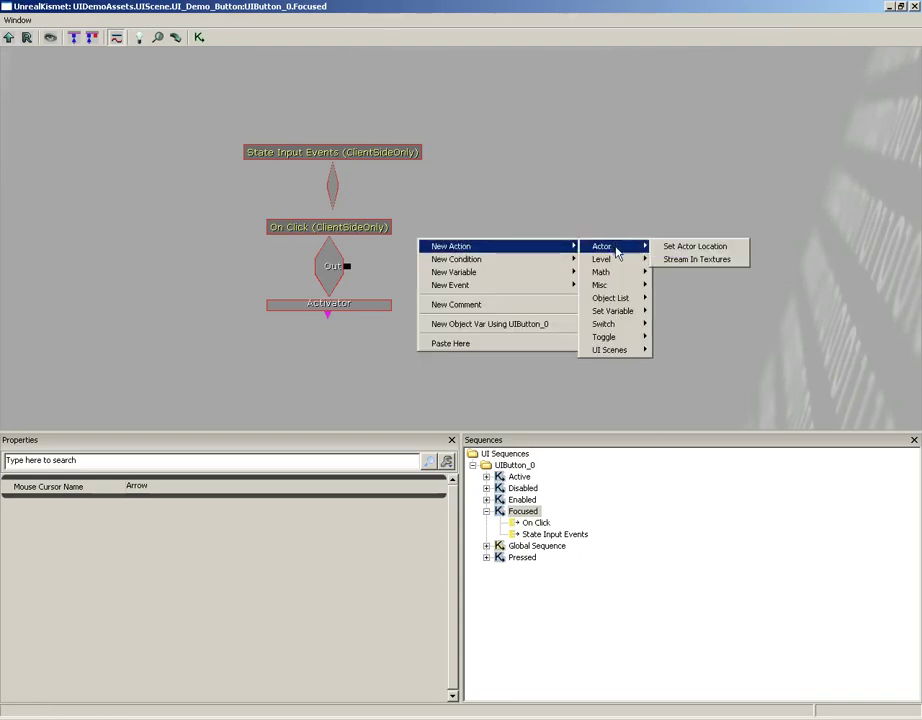
{"action": "mouse_move", "coordinate": [617, 266]}
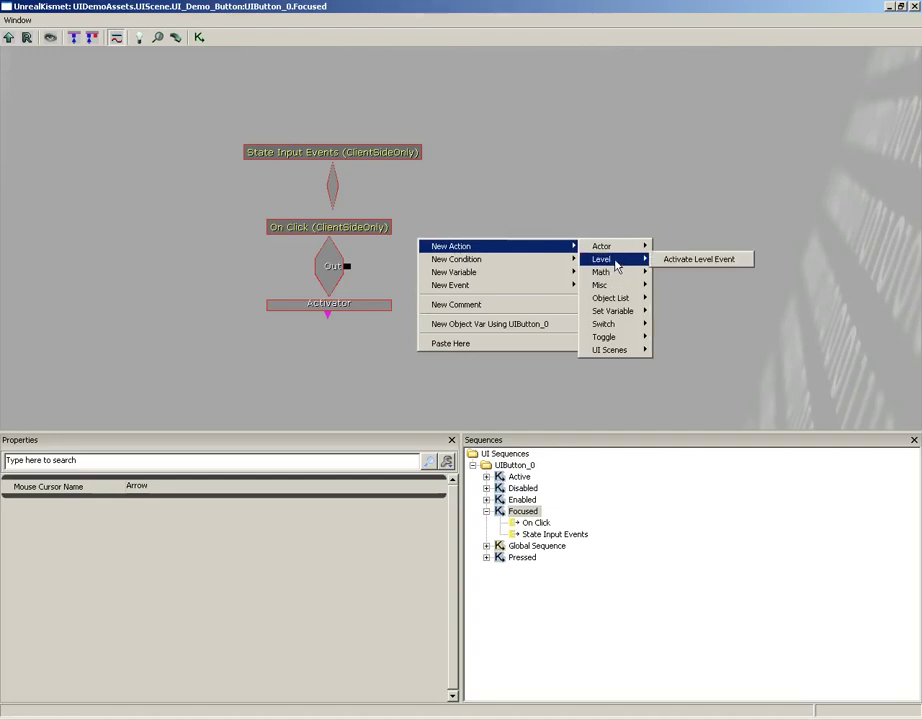
{"action": "left_click", "coordinate": [695, 261]}
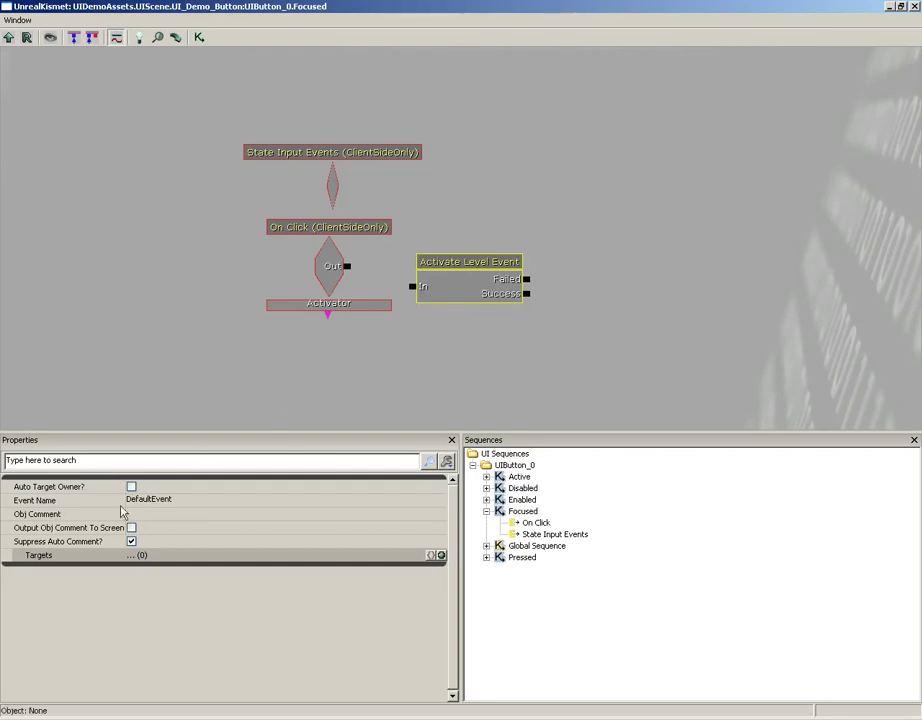
{"action": "left_click", "coordinate": [165, 499]}
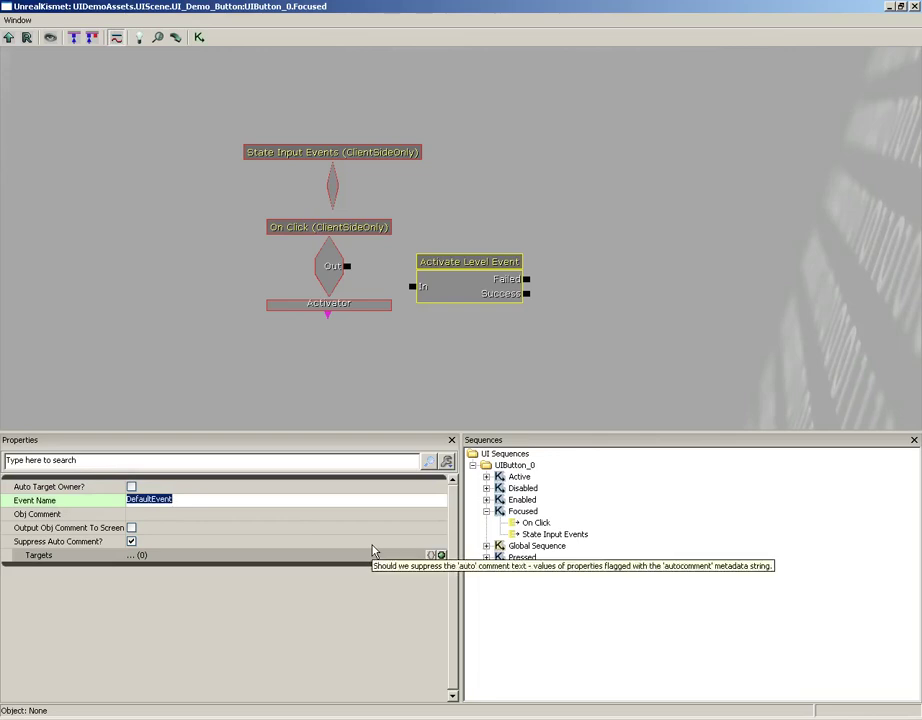
{"action": "type", "text": "BeginSequence"}
{"action": "key", "text": "Return"}
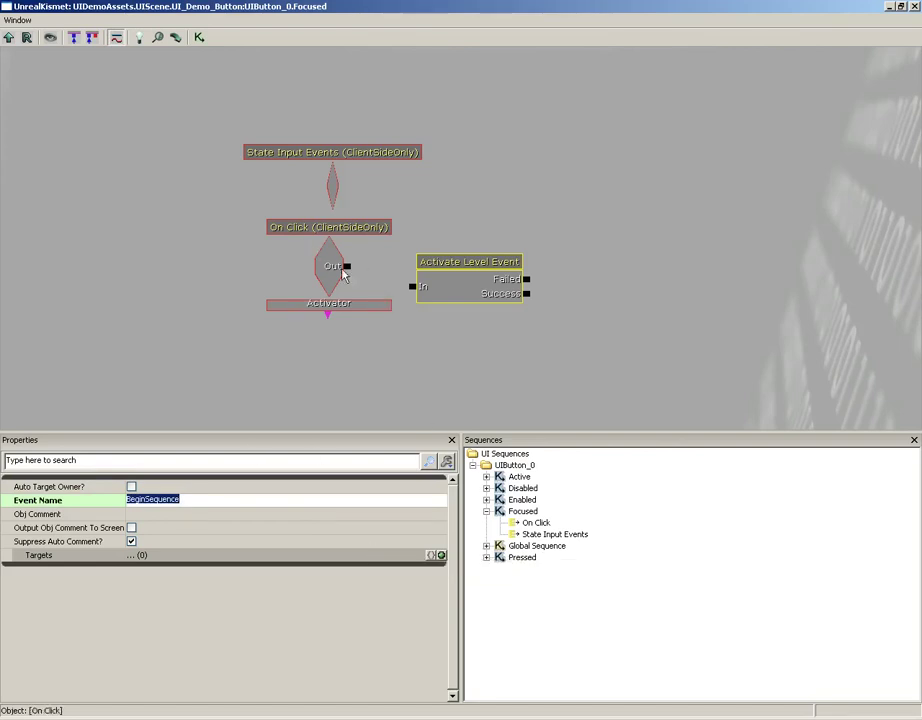
{"action": "left_click_drag", "start_coordinate": [346, 266], "coordinate": [412, 288]}
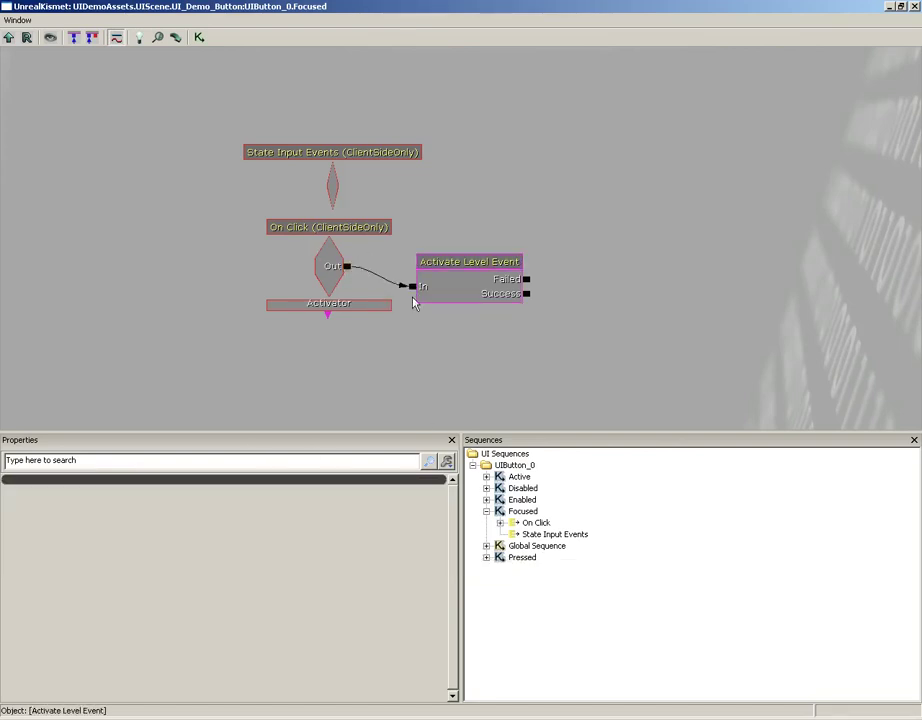
{"action": "left_click", "coordinate": [510, 285]}
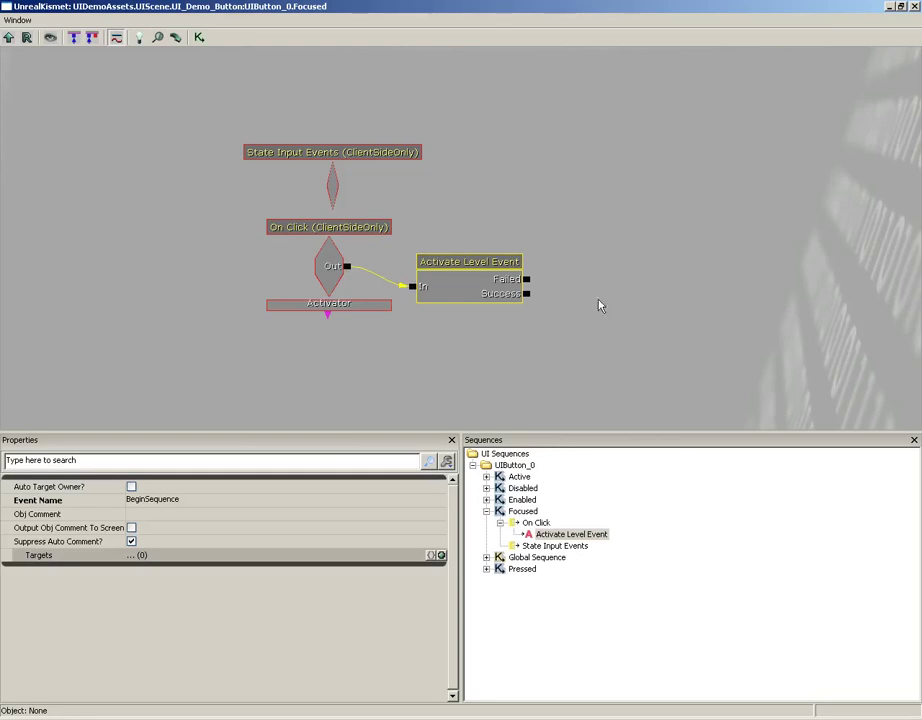
Add a Close Scene action driven by the Activate Level Event's Success output.
{"action": "right_click", "coordinate": [577, 247]}
{"action": "mouse_move", "coordinate": [610, 252]}
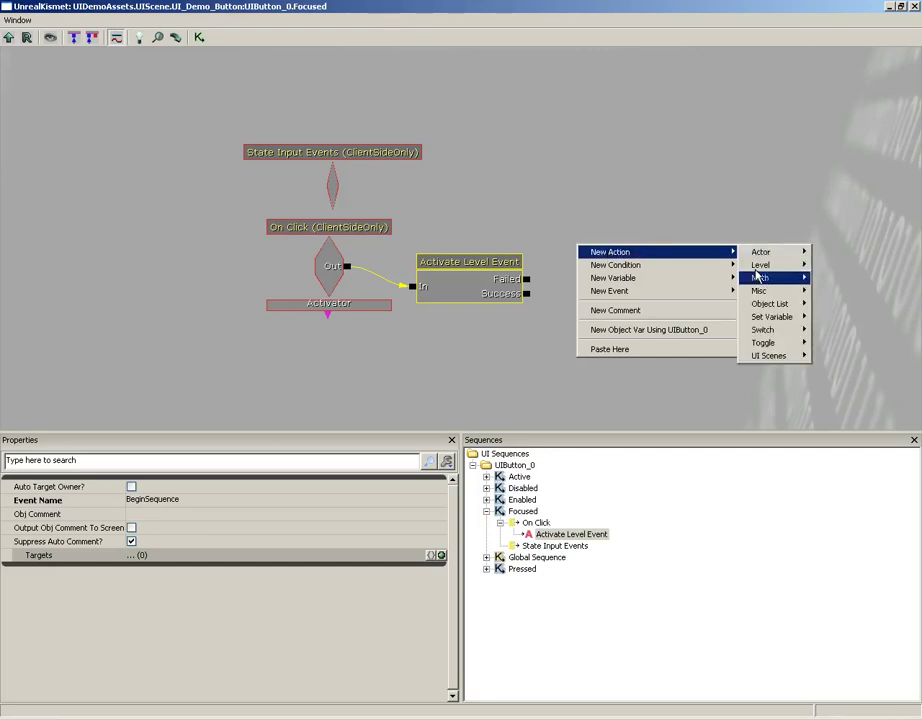
{"action": "mouse_move", "coordinate": [768, 355]}
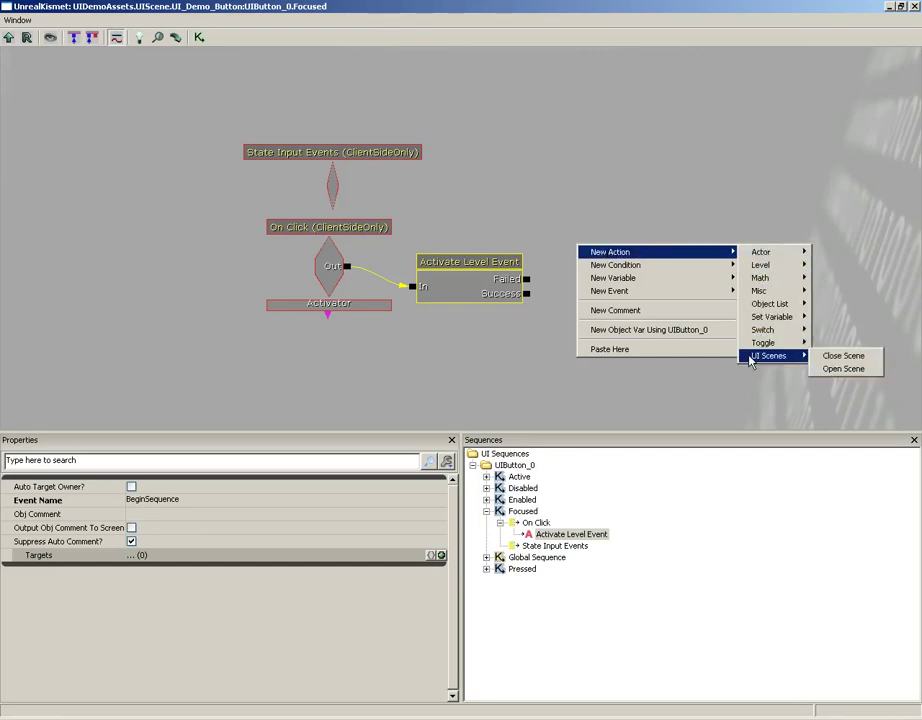
{"action": "left_click", "coordinate": [843, 356]}
{"action": "left_click_drag", "start_coordinate": [529, 301], "coordinate": [571, 303]}
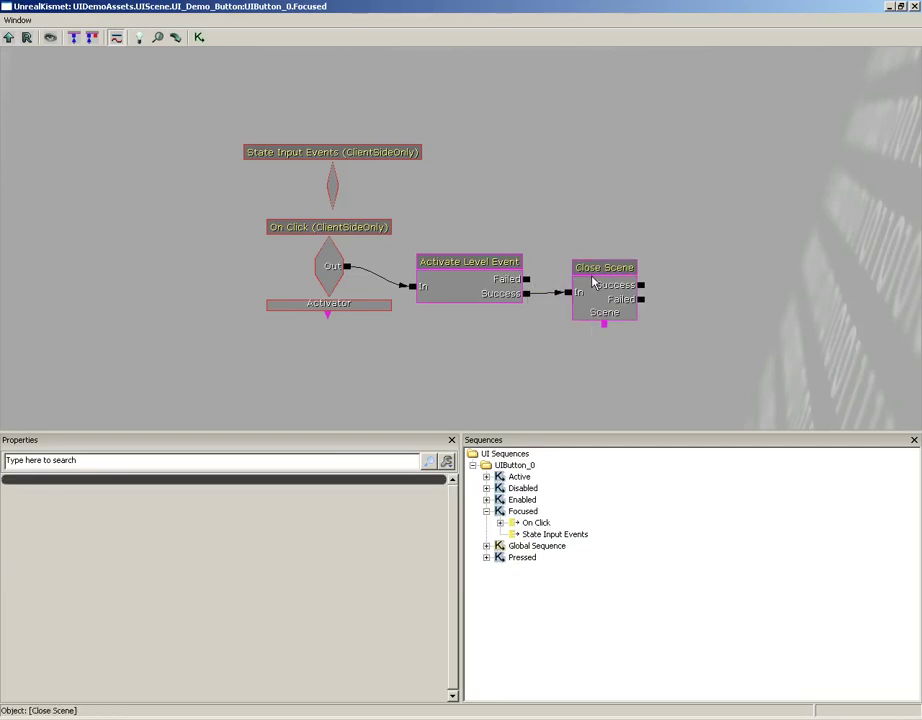
{"action": "left_click", "coordinate": [616, 302]}
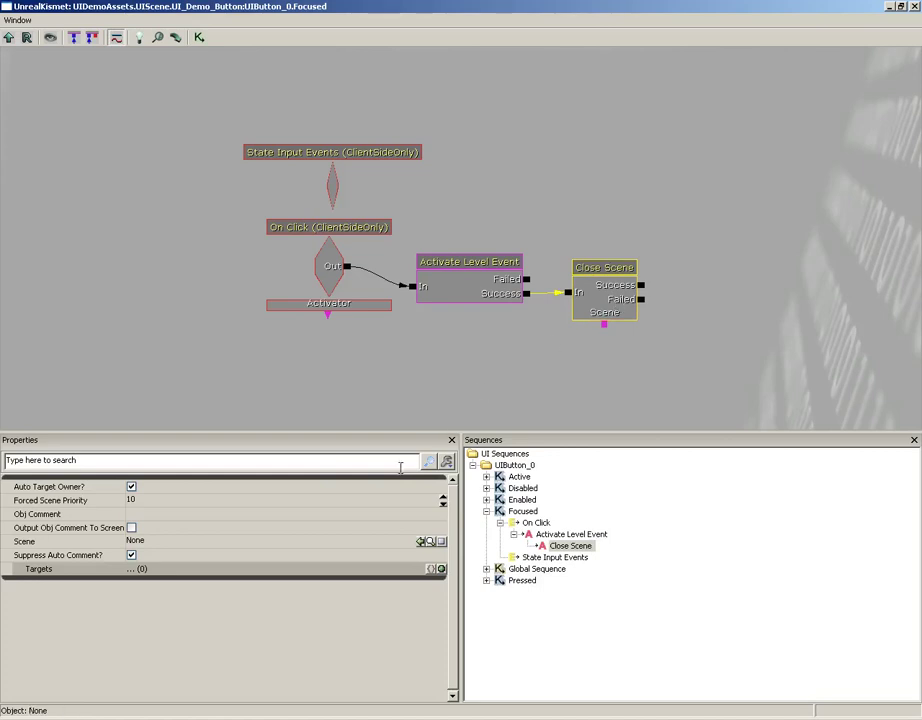
{"action": "mouse_move", "coordinate": [29, 495]}
Close UI Kismet, zoom into the scene, and draw label UILabel_0 beneath the green button.
{"action": "left_click", "coordinate": [436, 210]}
{"action": "left_click", "coordinate": [914, 7]}
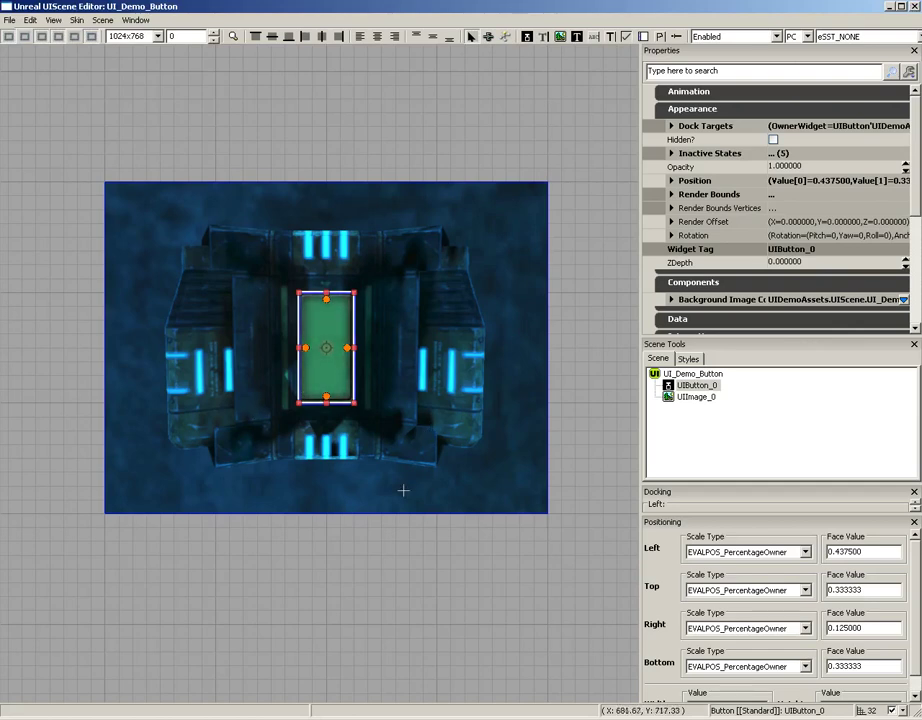
{"action": "scroll", "coordinate": [400, 480], "scroll_direction": "up", "scroll_amount": 4}
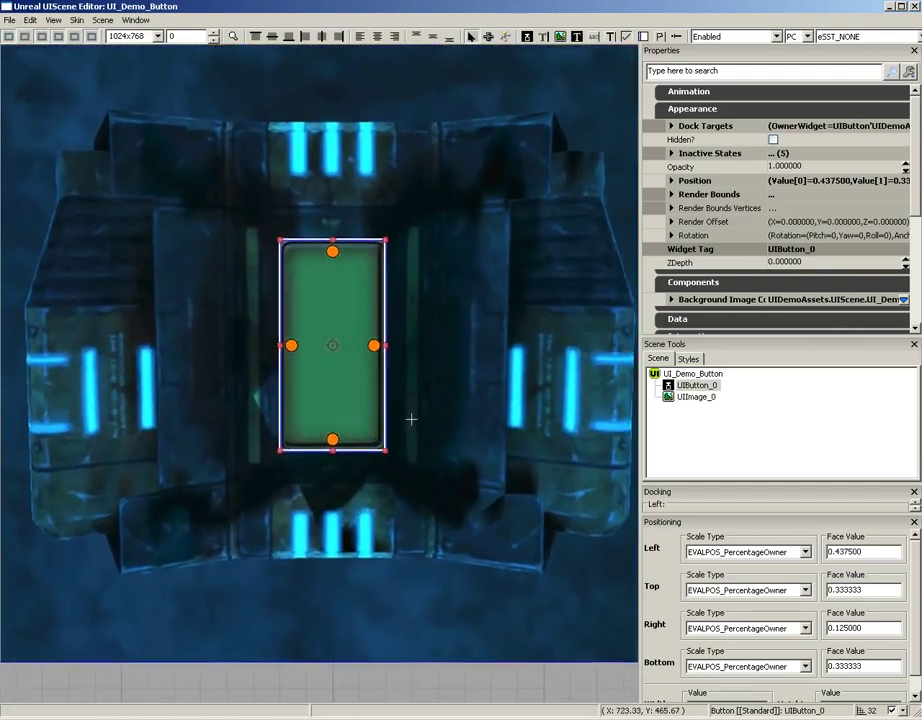
{"action": "left_click", "coordinate": [579, 38]}
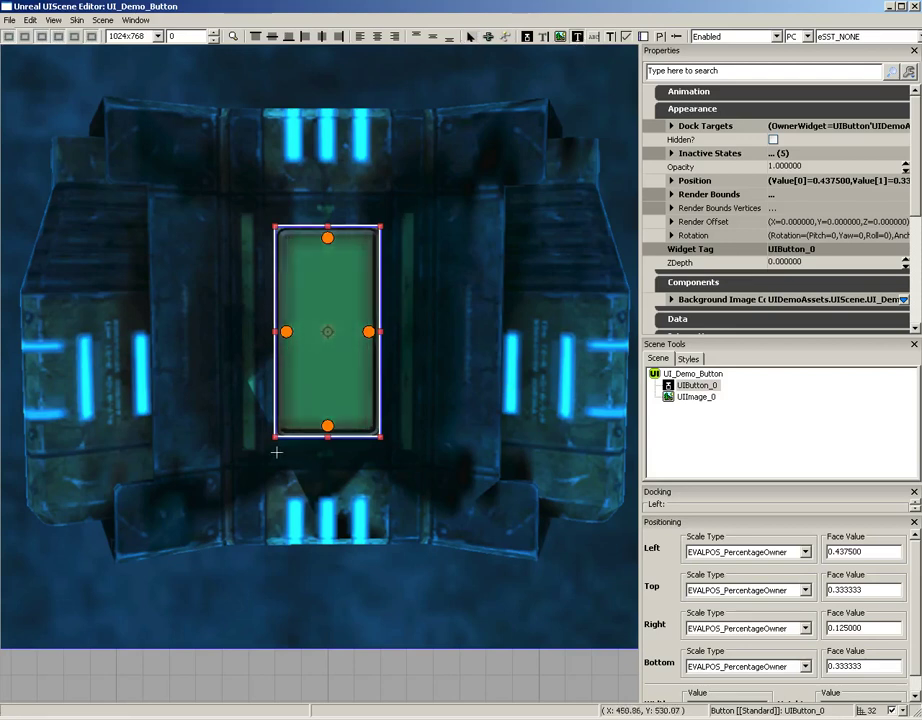
{"action": "mouse_move", "coordinate": [276, 444]}
{"action": "left_mouse_down"}
{"action": "mouse_move", "coordinate": [309, 512]}
{"action": "mouse_move", "coordinate": [382, 492]}
{"action": "left_mouse_up"}
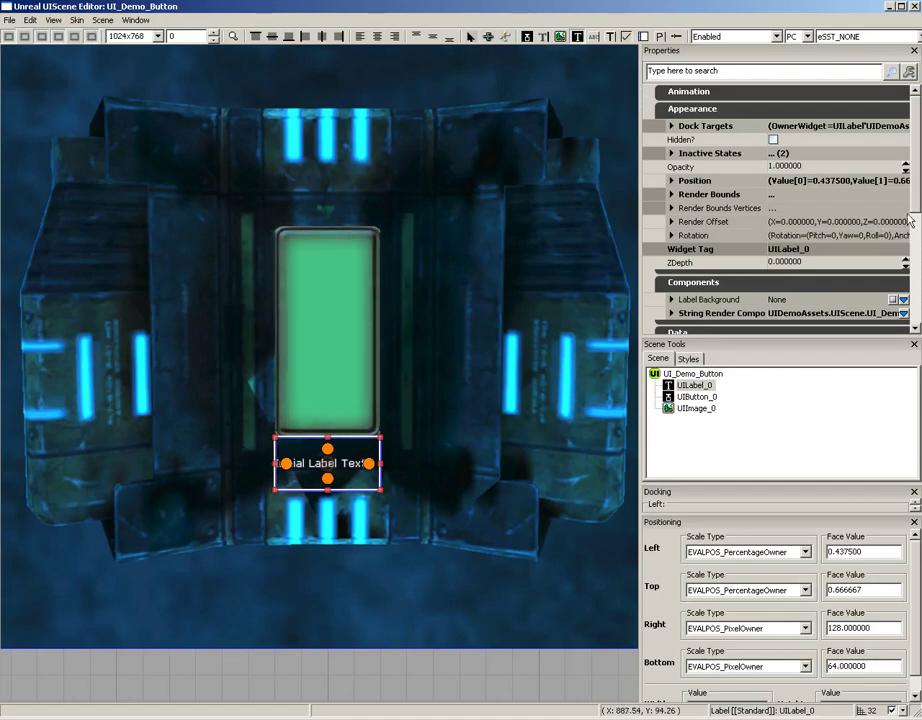
Set the label's Markup String to 'Click button to begin sequence' and centre it both ways.
{"action": "scroll", "coordinate": [908, 228], "scroll_direction": "down", "scroll_amount": 3}
{"action": "scroll", "coordinate": [908, 228], "scroll_direction": "down", "scroll_amount": 2}
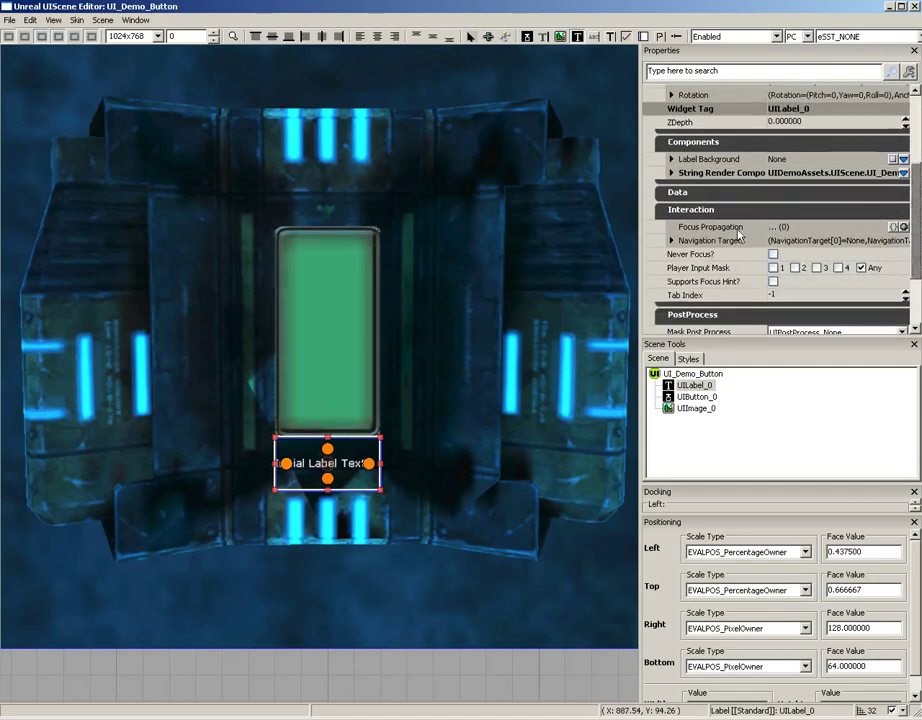
{"action": "left_click", "coordinate": [678, 192]}
{"action": "left_click", "coordinate": [672, 224]}
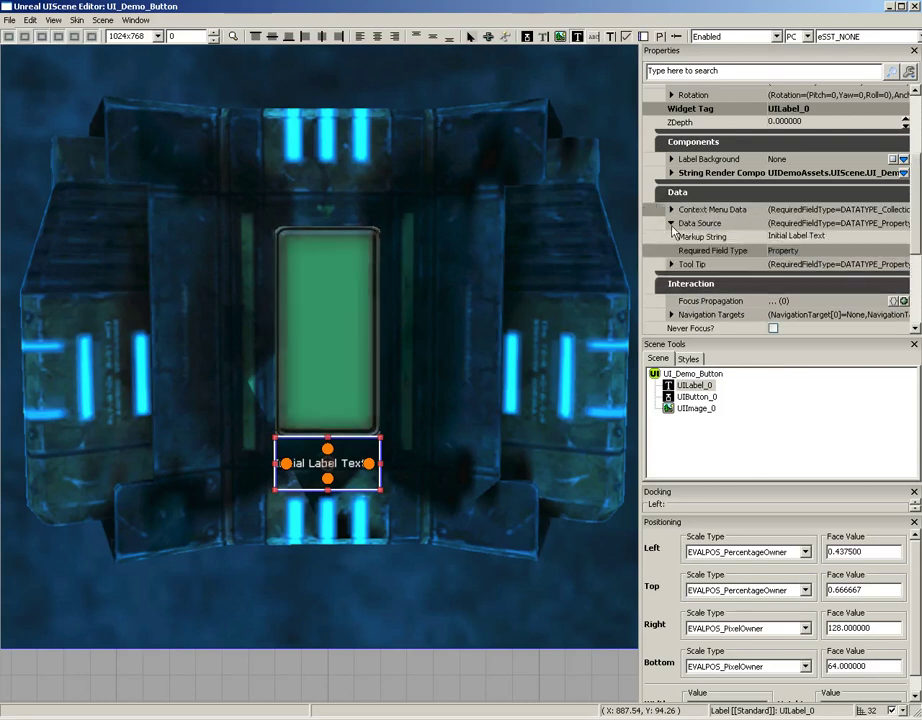
{"action": "left_click", "coordinate": [795, 237]}
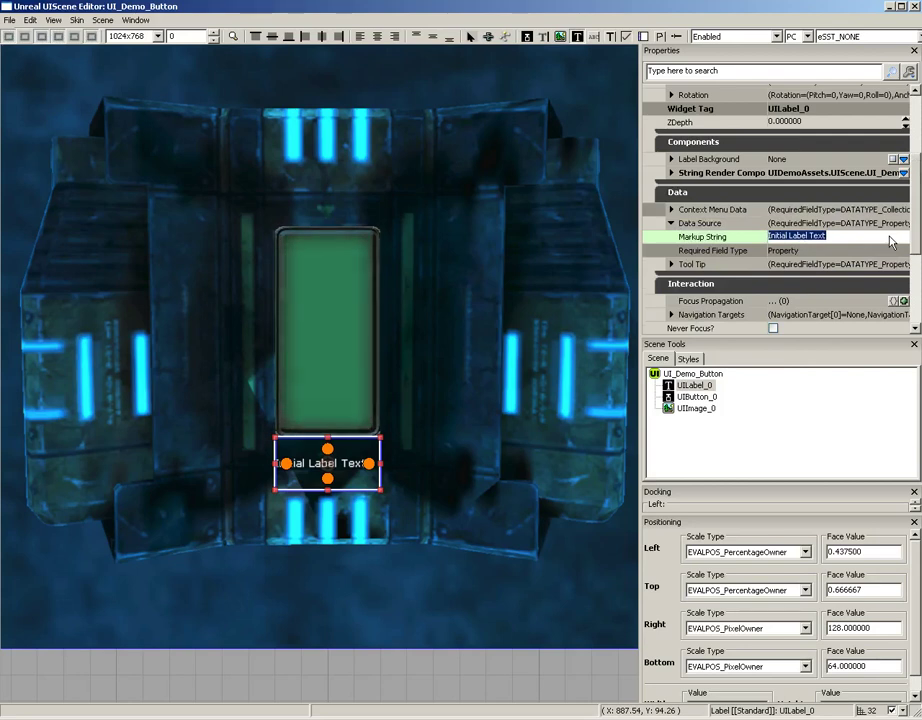
{"action": "type", "text": "Click button to"}
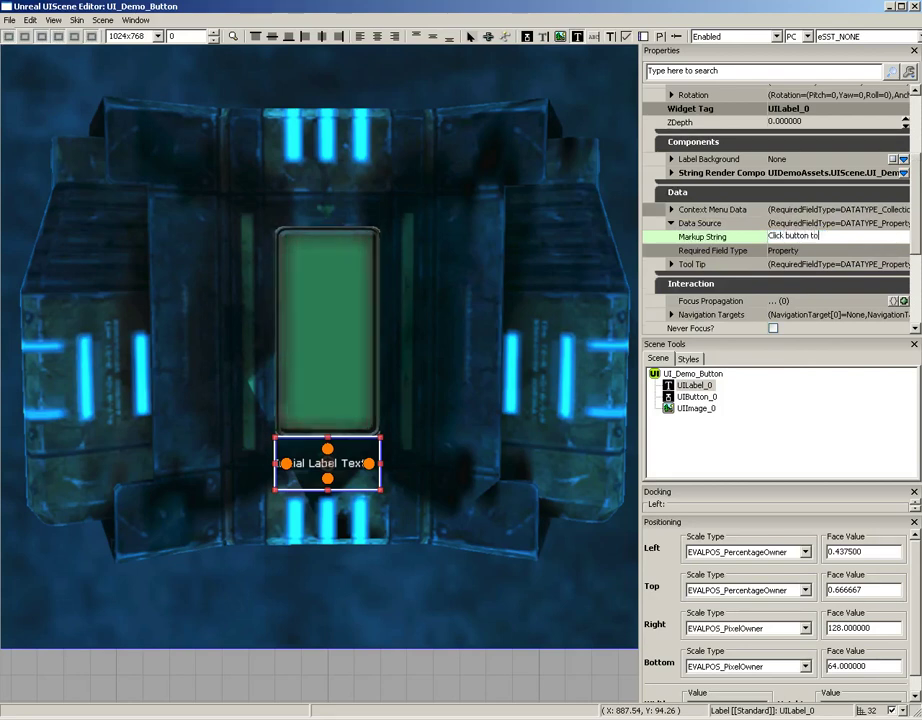
{"action": "type", "text": "begin sequence"}
{"action": "key", "text": "Return"}
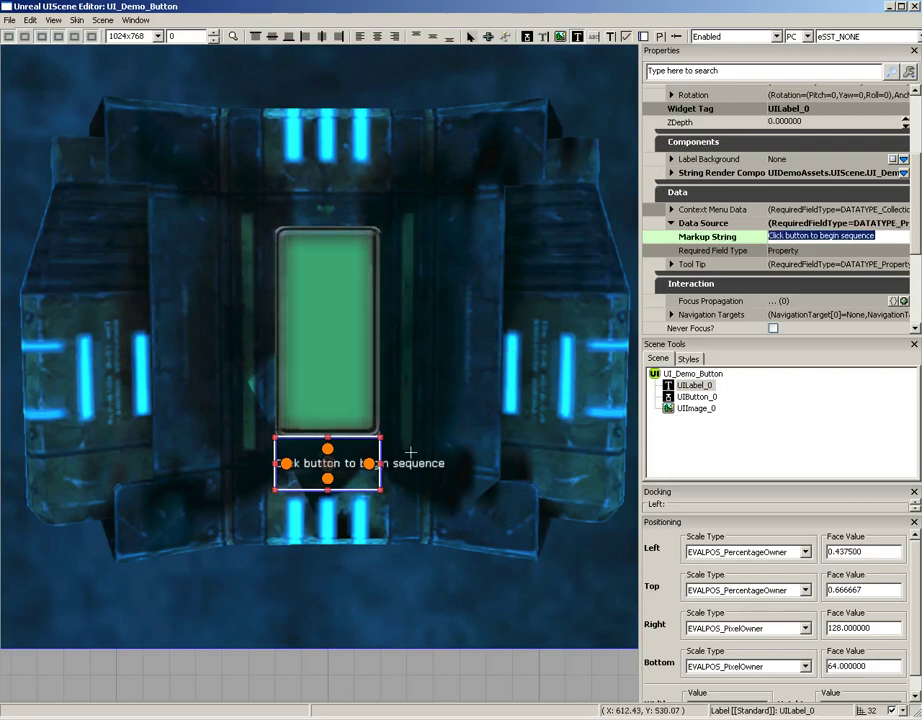
{"action": "left_click", "coordinate": [379, 41]}
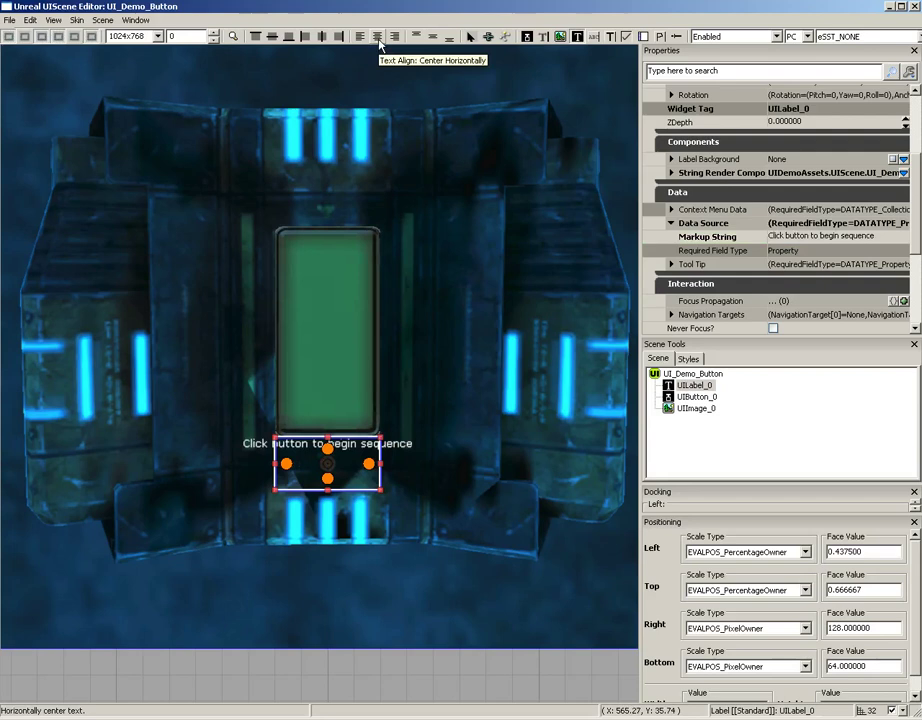
{"action": "left_click", "coordinate": [431, 40]}
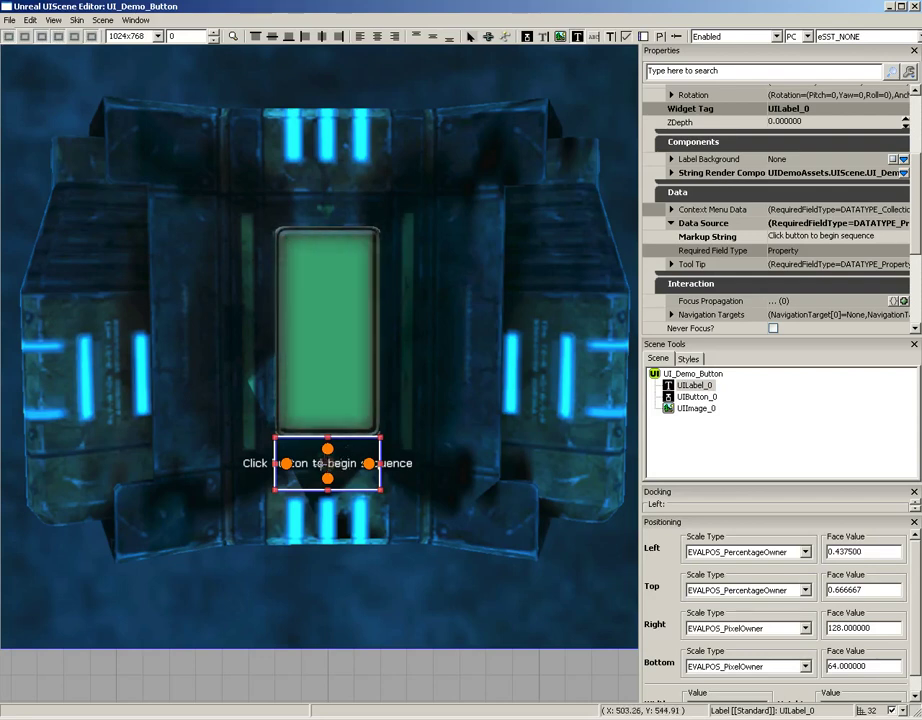
Apply the AmbexScaled style to the label and select it in the Styles list.
{"action": "right_click", "coordinate": [322, 468]}
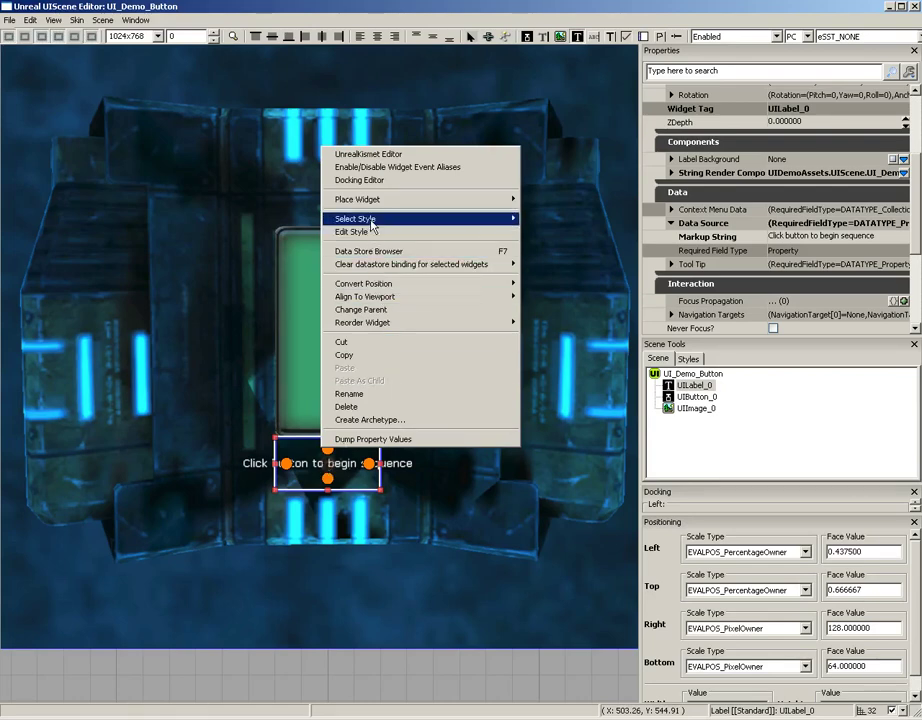
{"action": "mouse_move", "coordinate": [380, 219]}
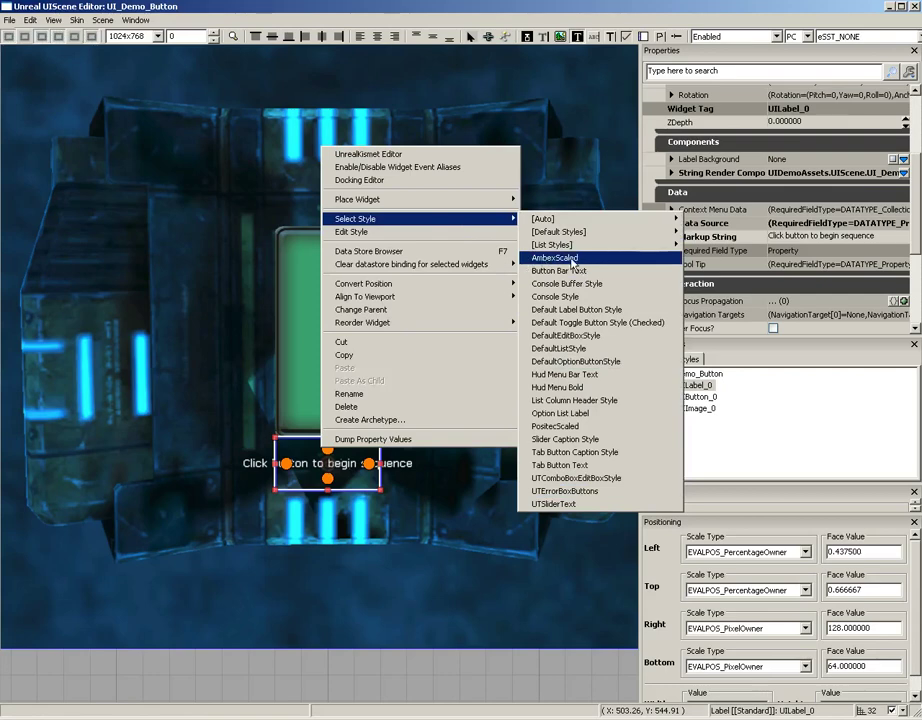
{"action": "left_click", "coordinate": [570, 260]}
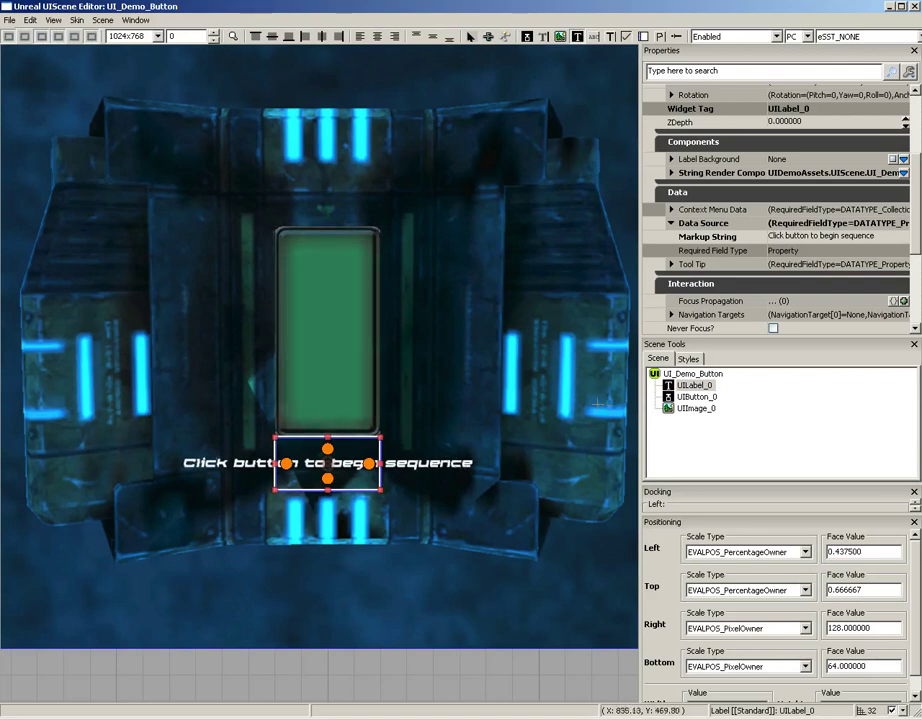
{"action": "left_click", "coordinate": [689, 359]}
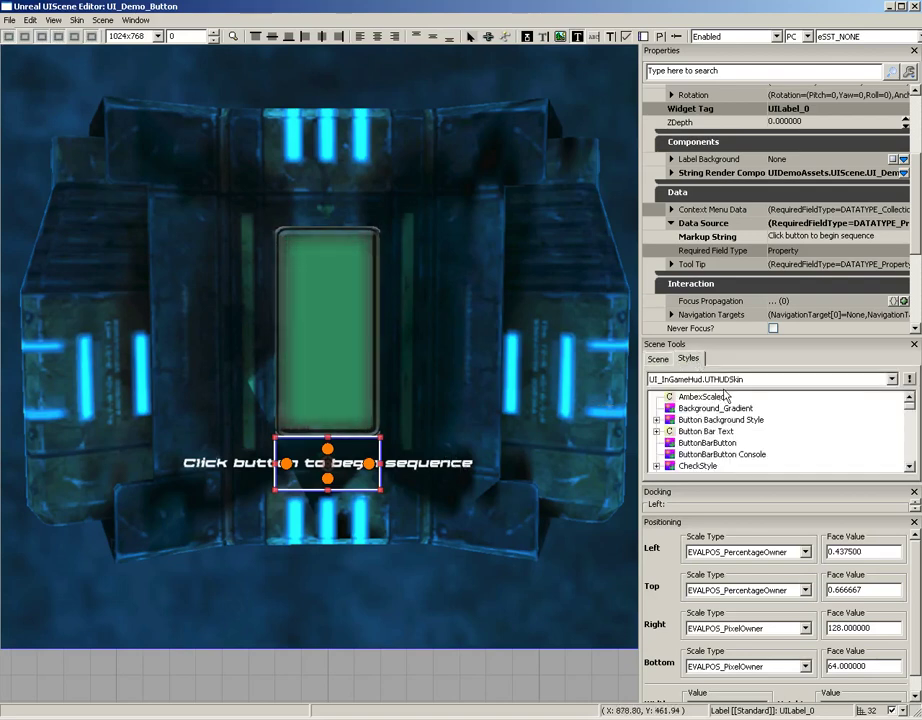
{"action": "left_click", "coordinate": [704, 397]}
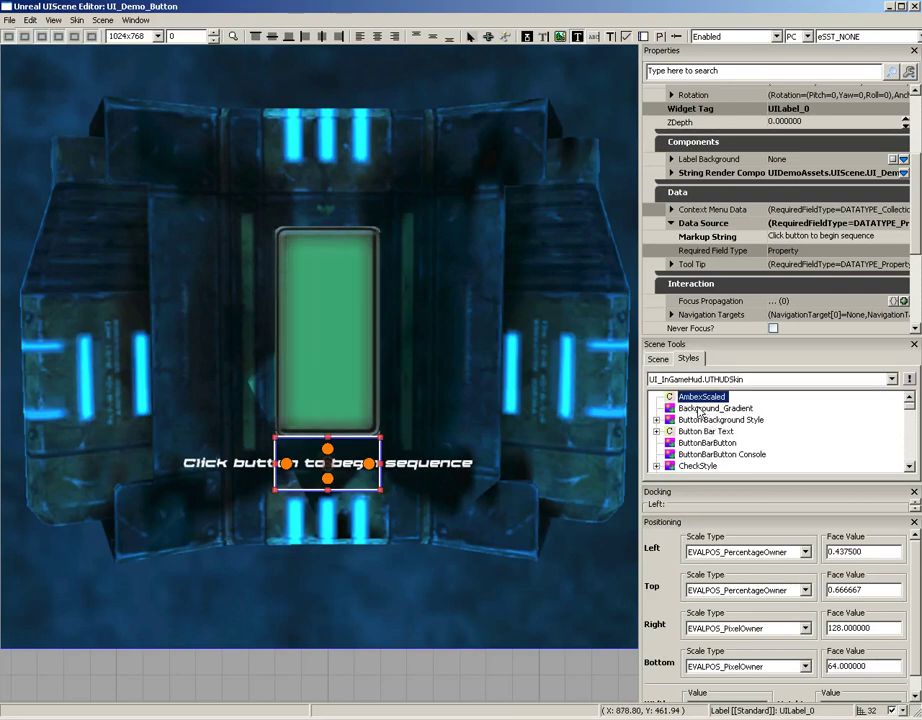
Review AmbexScaled's settings without changes, then deselect the label.
{"action": "right_click", "coordinate": [693, 400]}
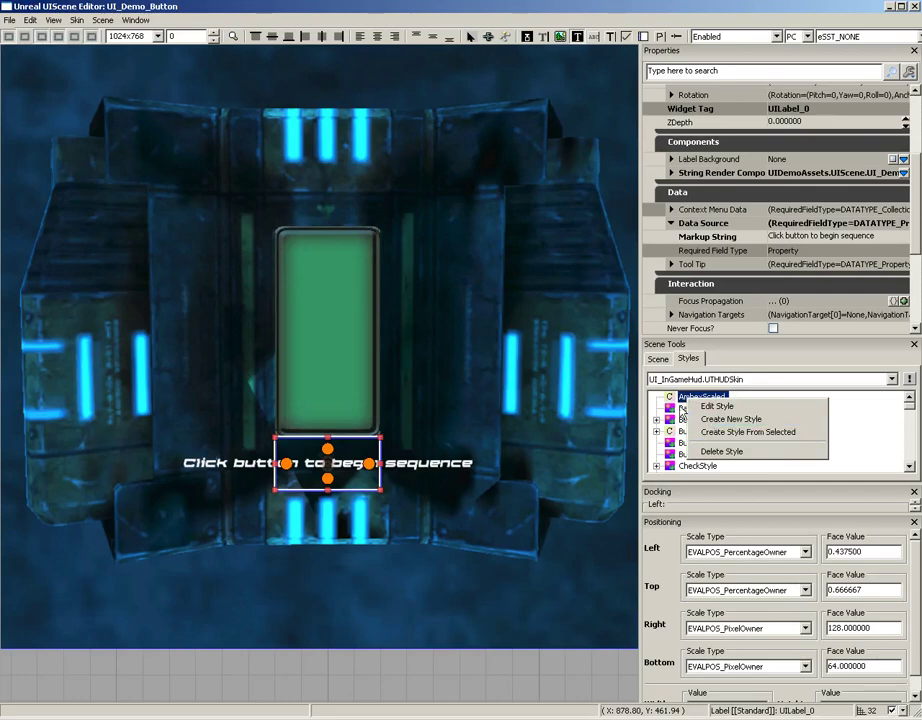
{"action": "double_click", "coordinate": [684, 400]}
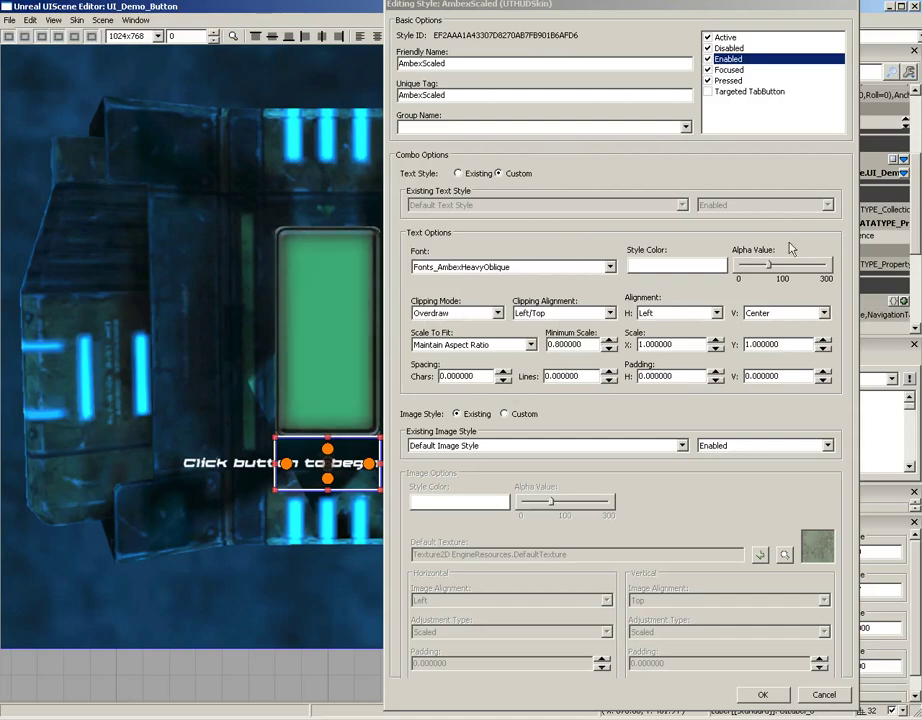
{"action": "left_click", "coordinate": [822, 694]}
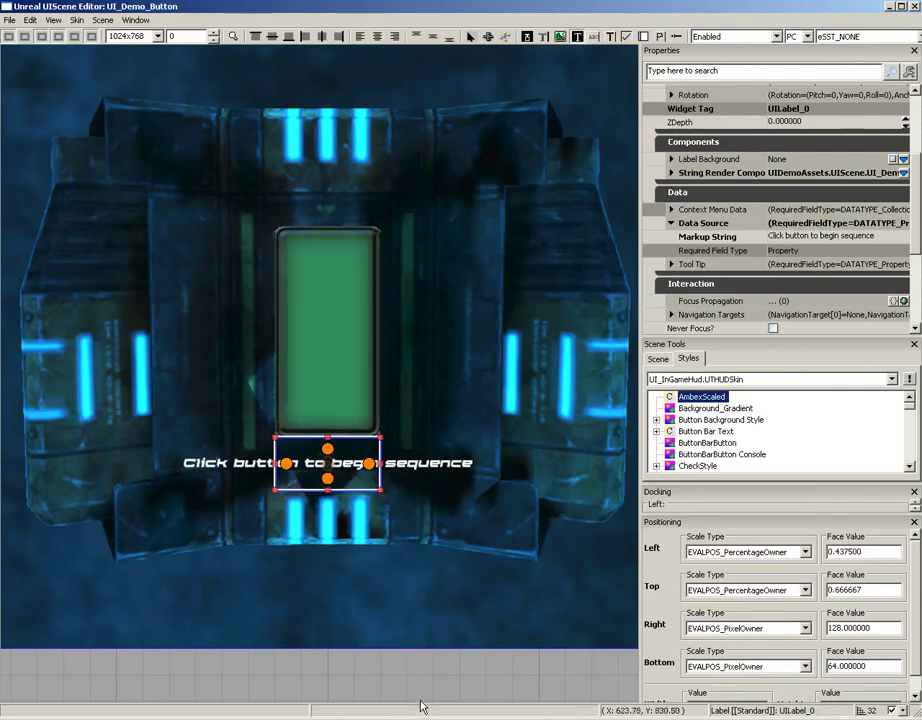
{"action": "left_click", "coordinate": [247, 655]}
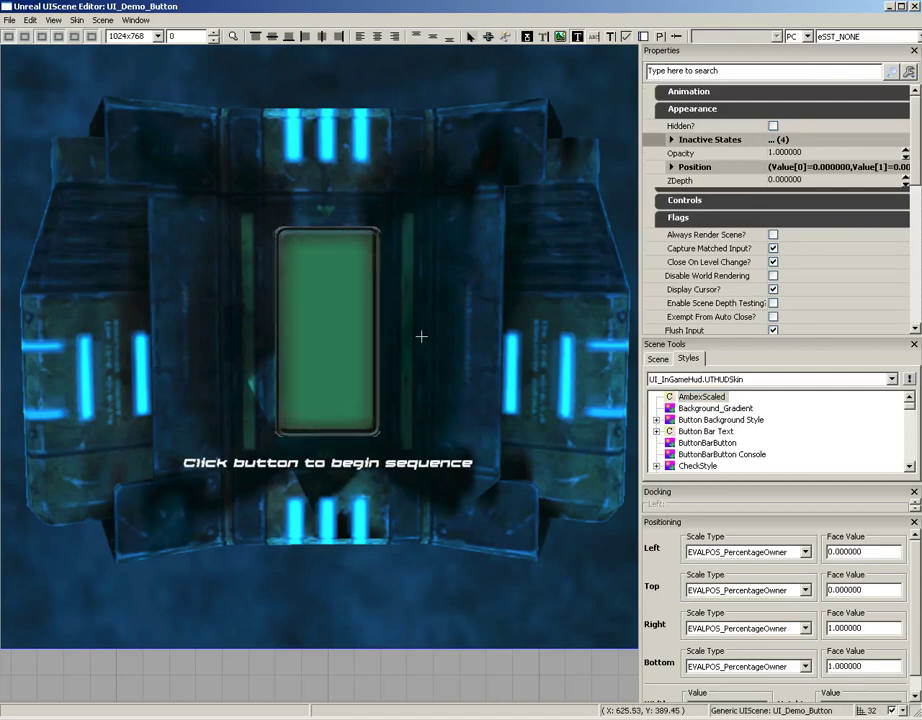
Verify the button's Focused sequence fires the BeginSequence level event, then close the scene editor.
{"action": "double_click", "coordinate": [323, 316]}
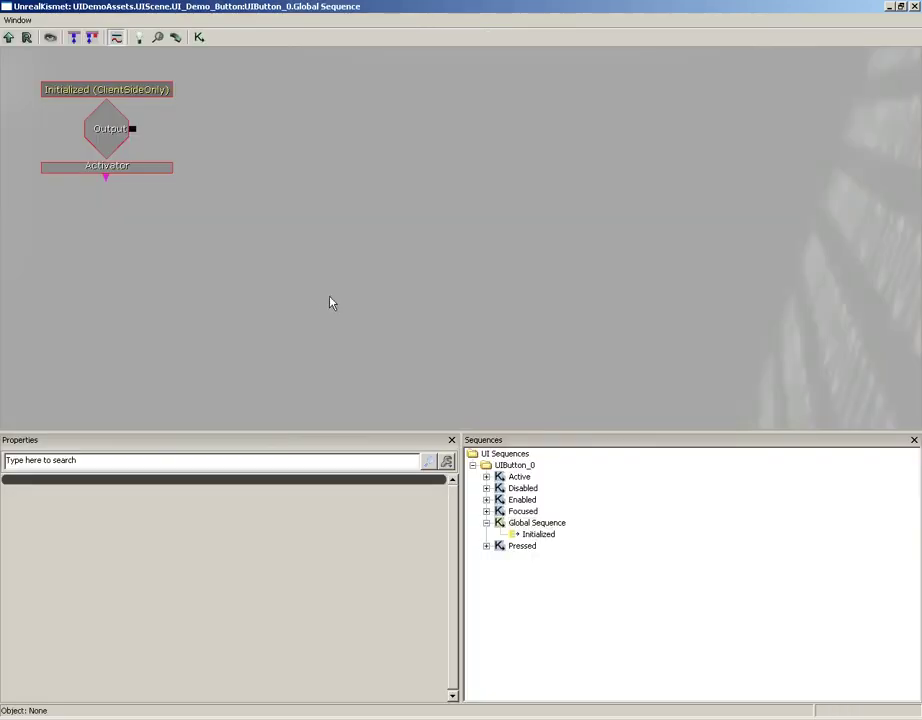
{"action": "left_click", "coordinate": [522, 511]}
{"action": "left_click", "coordinate": [468, 287]}
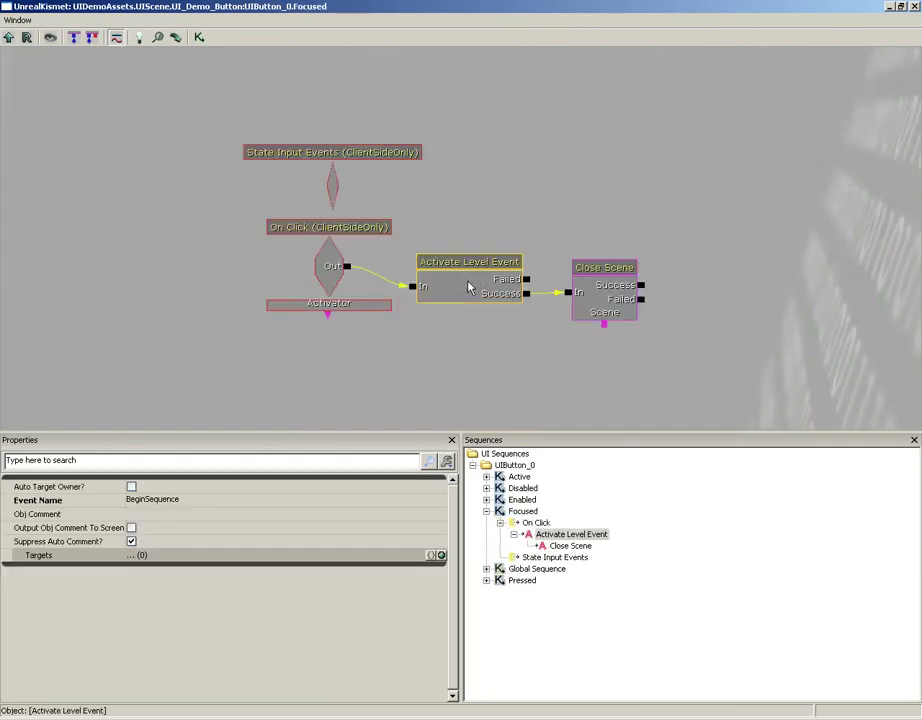
{"action": "left_click", "coordinate": [165, 499]}
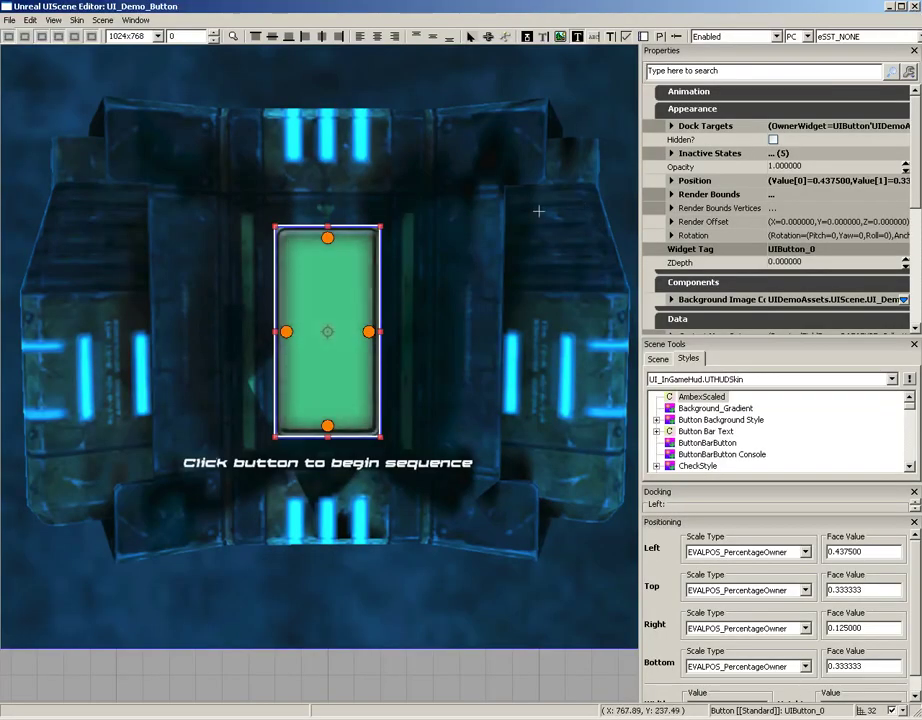
{"action": "left_click", "coordinate": [914, 7]}
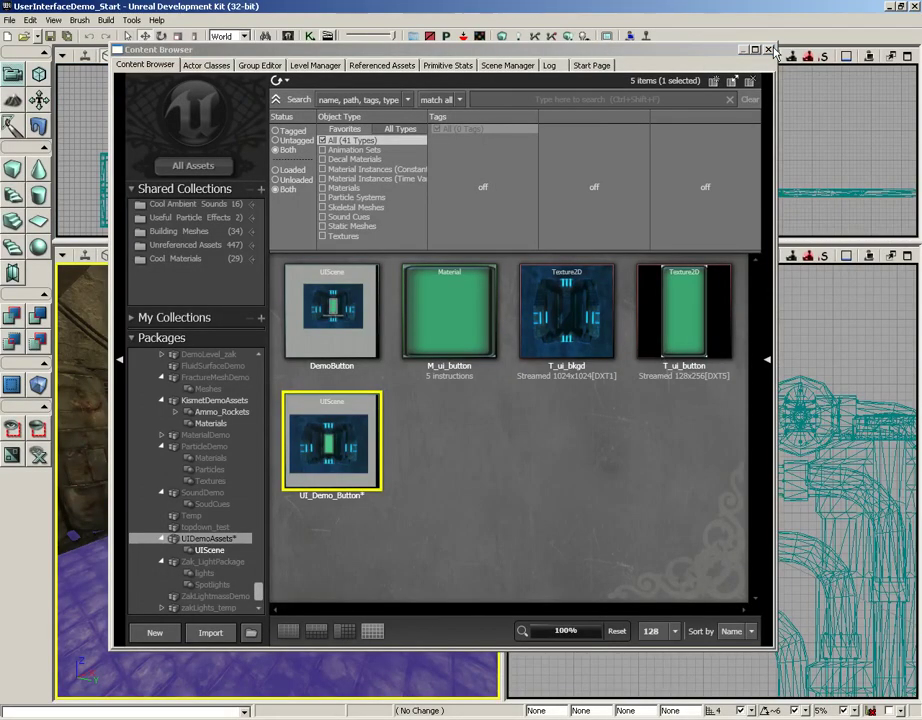
In the level's Kismet, reposition the Open Scene action and delete the Level Loaded event.
{"action": "left_click", "coordinate": [769, 49]}
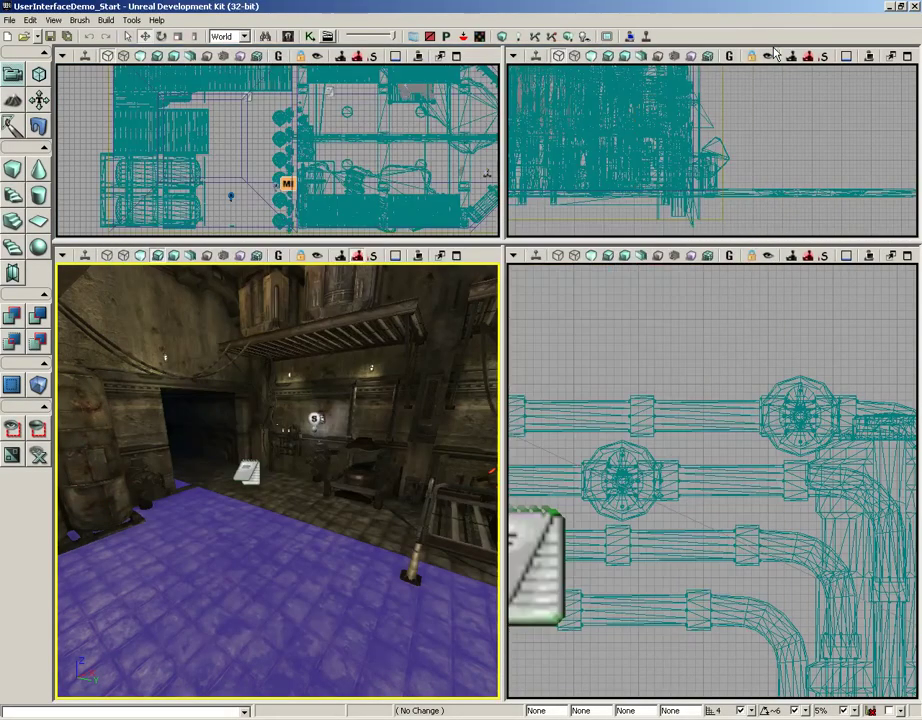
{"action": "left_click", "coordinate": [310, 38]}
{"action": "left_click_drag", "start_coordinate": [486, 189], "coordinate": [457, 286]}
{"action": "left_click", "coordinate": [430, 375]}
{"action": "left_click_drag", "start_coordinate": [437, 375], "coordinate": [556, 293]}
{"action": "left_click", "coordinate": [268, 360]}
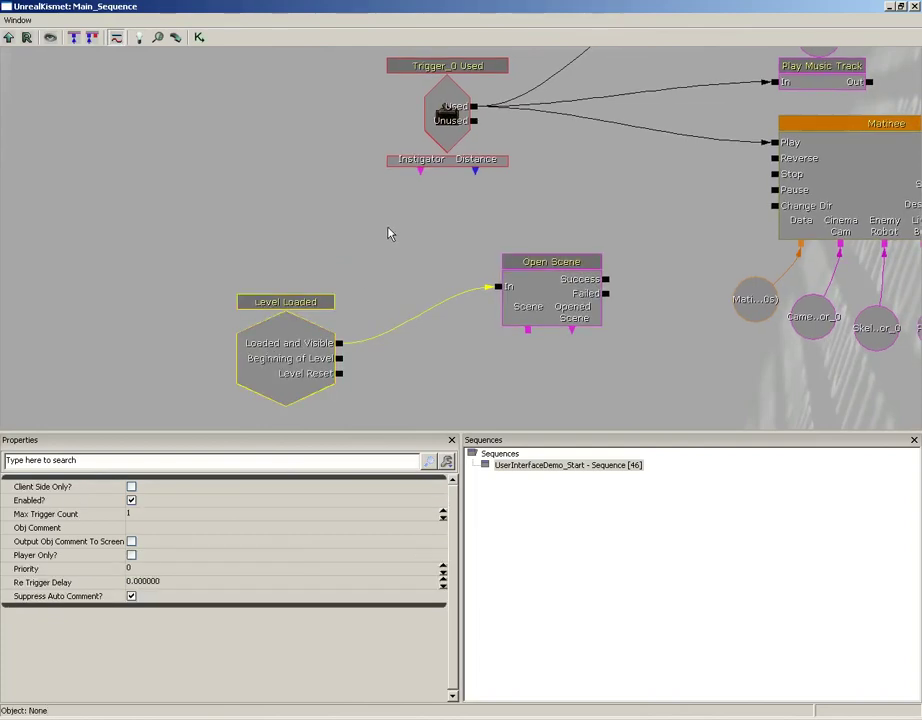
{"action": "key", "text": "Delete"}
Move the Trigger_0 Used event beside Open Scene and link Used to its In.
{"action": "left_click_drag", "start_coordinate": [522, 138], "coordinate": [455, 208]}
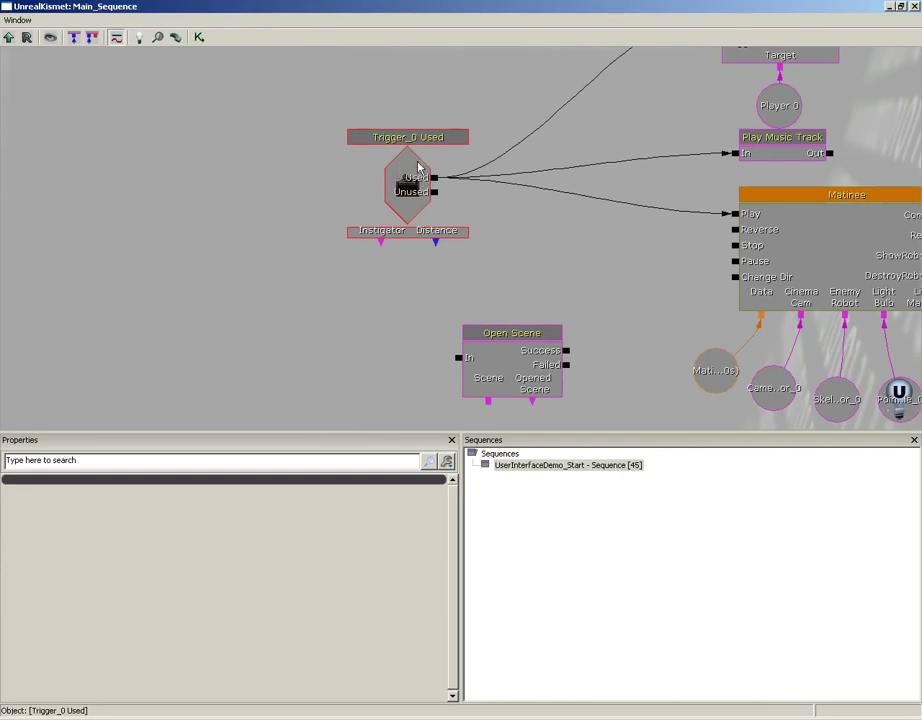
{"action": "left_click_drag", "start_coordinate": [433, 183], "coordinate": [395, 364]}
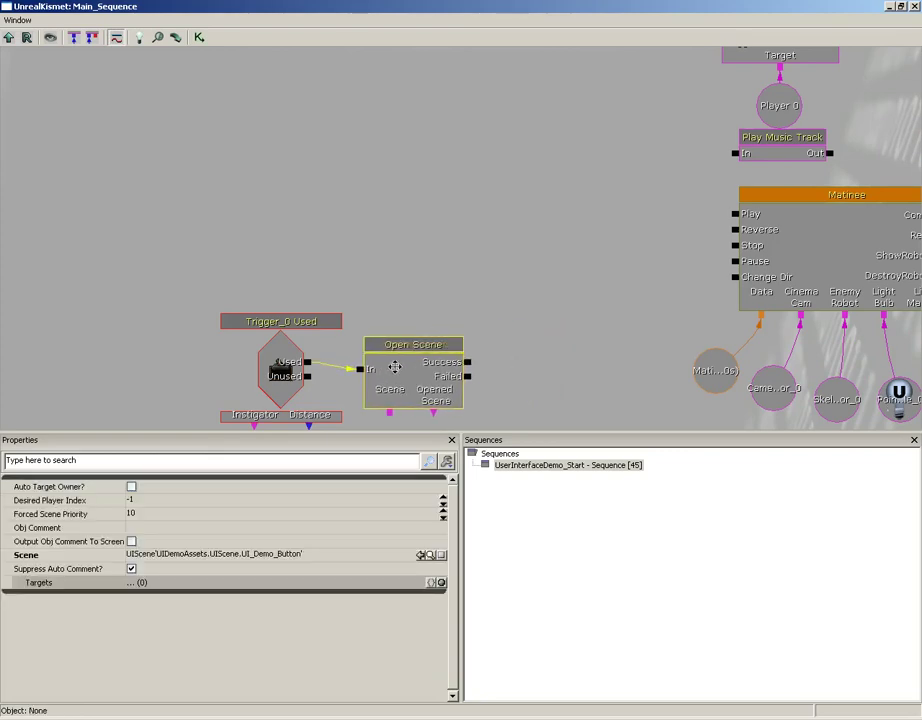
{"action": "scroll", "coordinate": [461, 241], "scroll_direction": "down", "scroll_amount": 3}
{"action": "scroll", "coordinate": [470, 194], "scroll_direction": "up", "scroll_amount": 3}
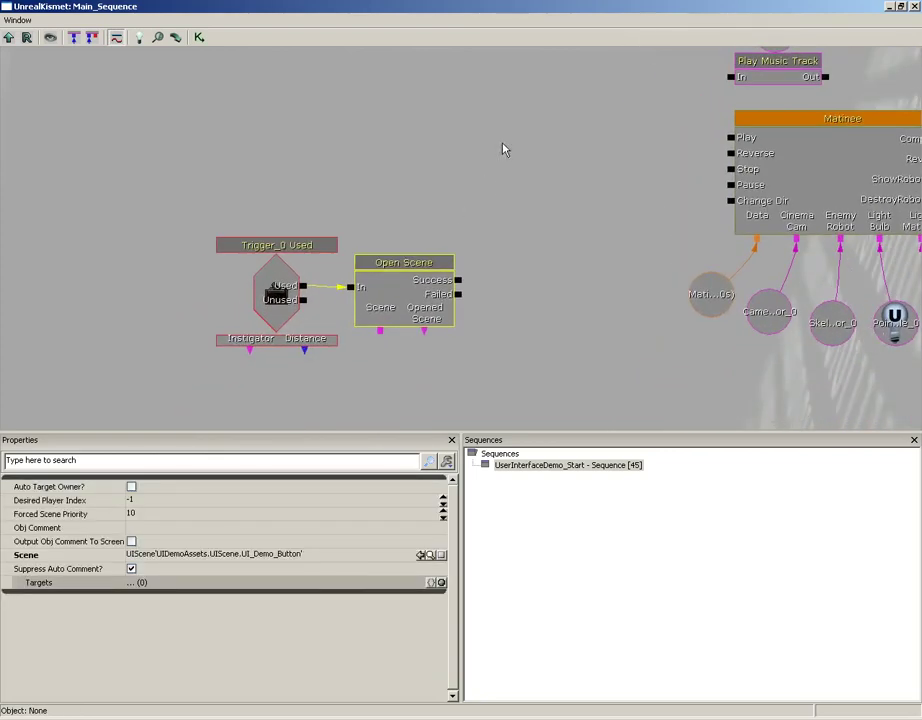
{"action": "left_click", "coordinate": [280, 300]}
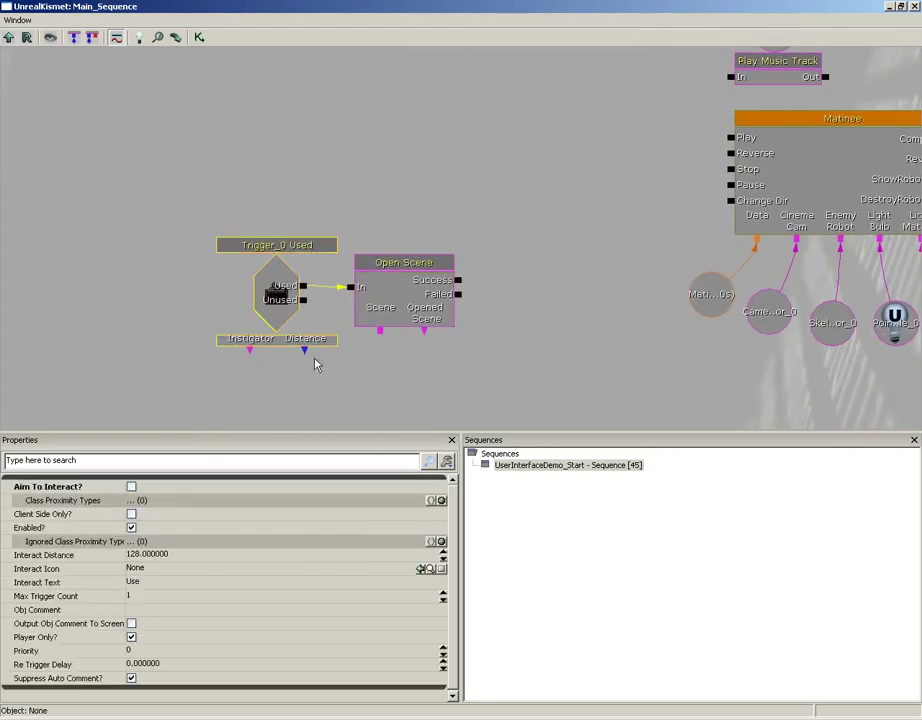
{"action": "left_click", "coordinate": [412, 288]}
{"action": "left_click_drag", "start_coordinate": [498, 202], "coordinate": [440, 351]}
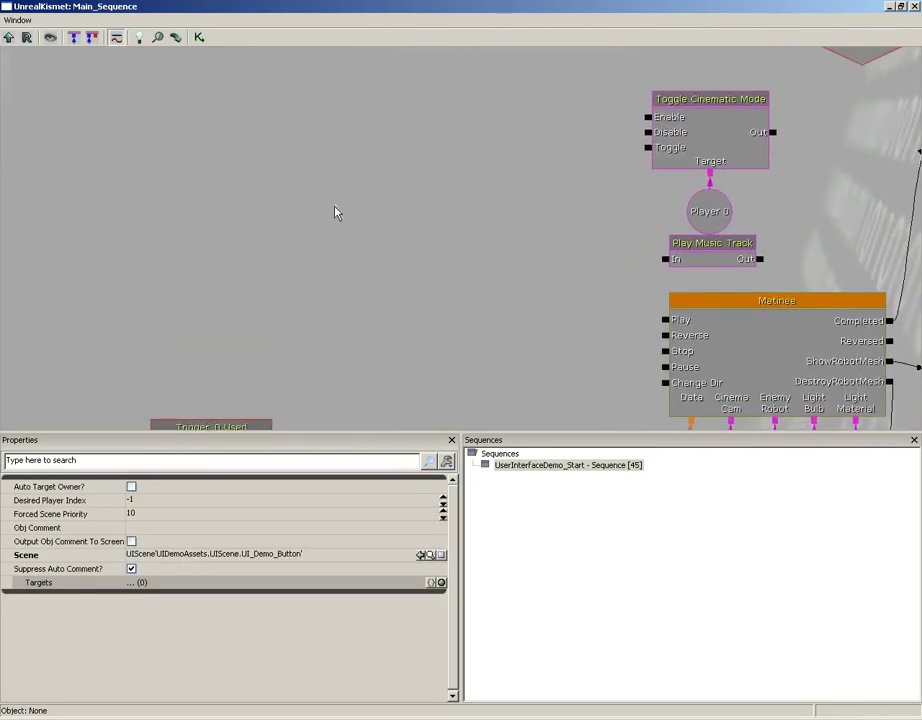
Add a Remote Event with the event name BeginSequence.
{"action": "right_click", "coordinate": [352, 231]}
{"action": "mouse_move", "coordinate": [378, 283]}
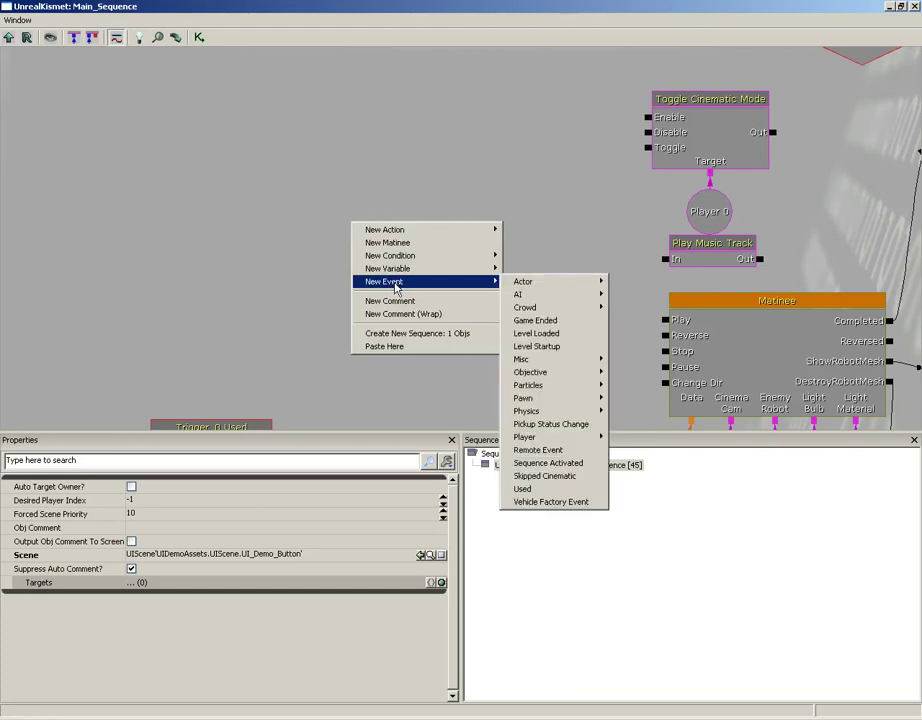
{"action": "left_click", "coordinate": [538, 450]}
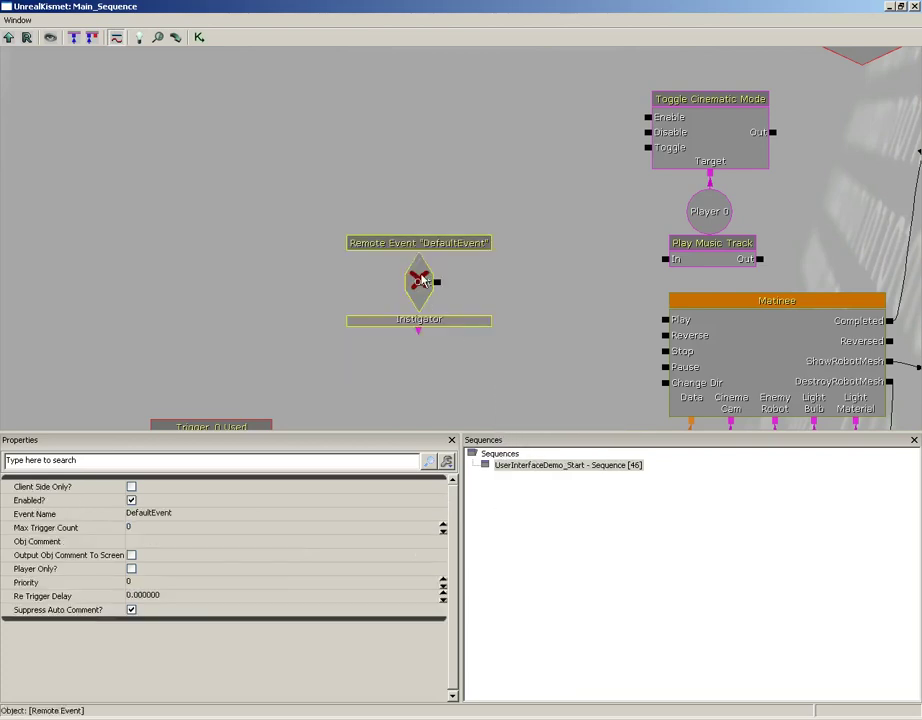
{"action": "left_click", "coordinate": [249, 508]}
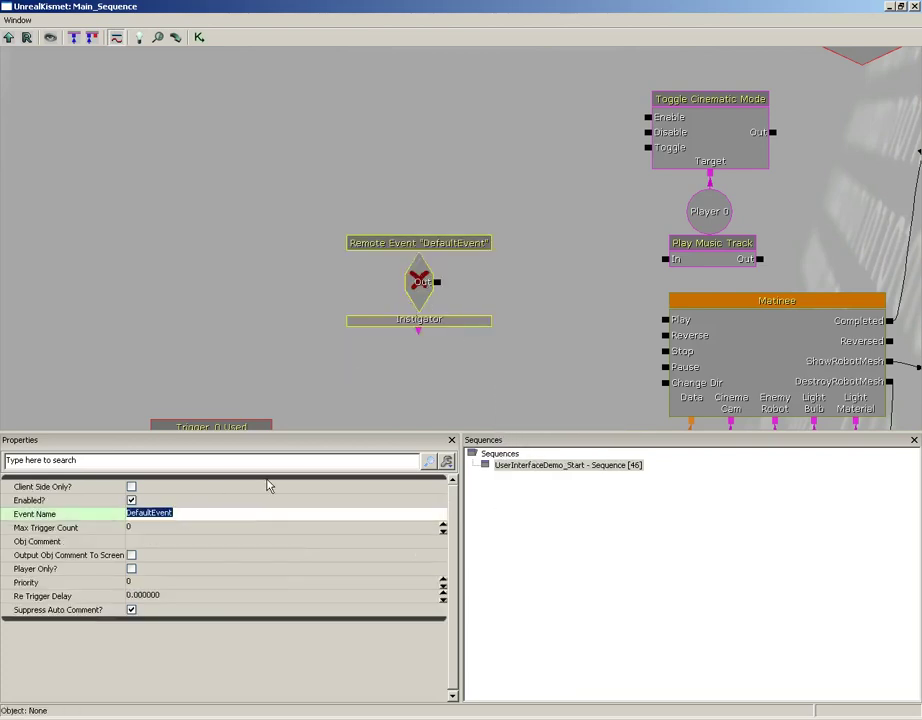
{"action": "type", "text": "beginsequence"}
{"action": "key", "text": "Return"}
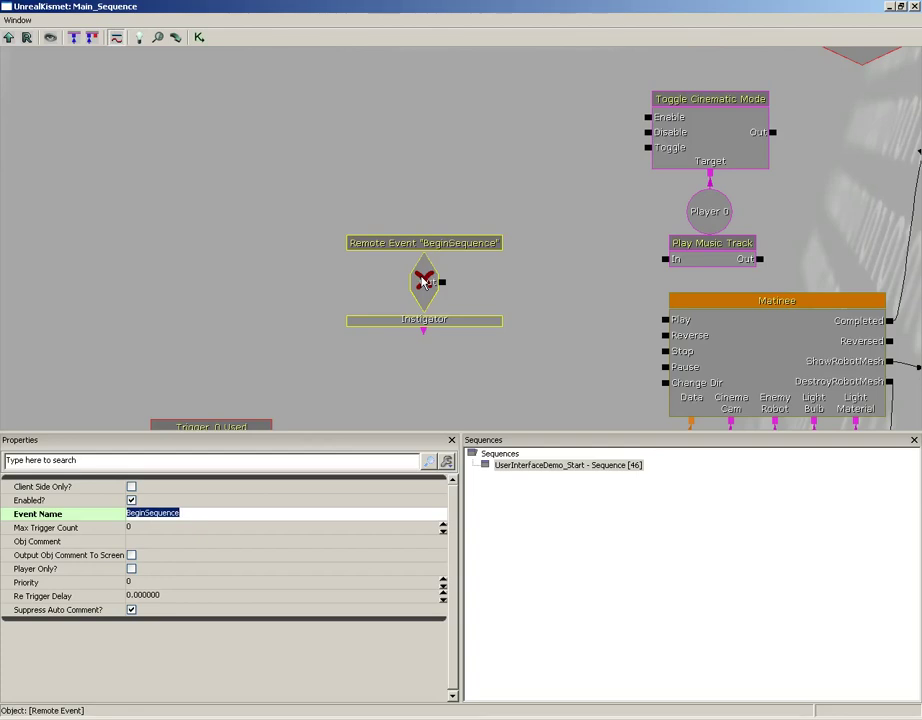
Wire the remote event to Toggle Cinematic Mode Enable, Play Music Track and Matinee Play.
{"action": "left_click_drag", "start_coordinate": [444, 283], "coordinate": [646, 117]}
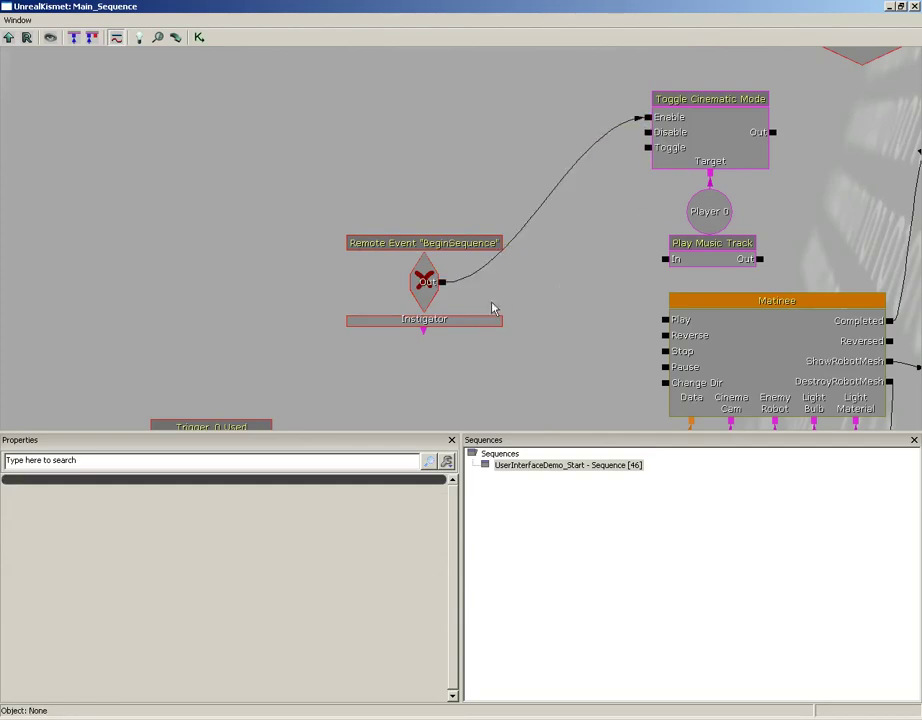
{"action": "left_click_drag", "start_coordinate": [442, 288], "coordinate": [662, 264]}
{"action": "left_click_drag", "start_coordinate": [607, 301], "coordinate": [436, 249]}
{"action": "left_click_drag", "start_coordinate": [379, 228], "coordinate": [601, 266]}
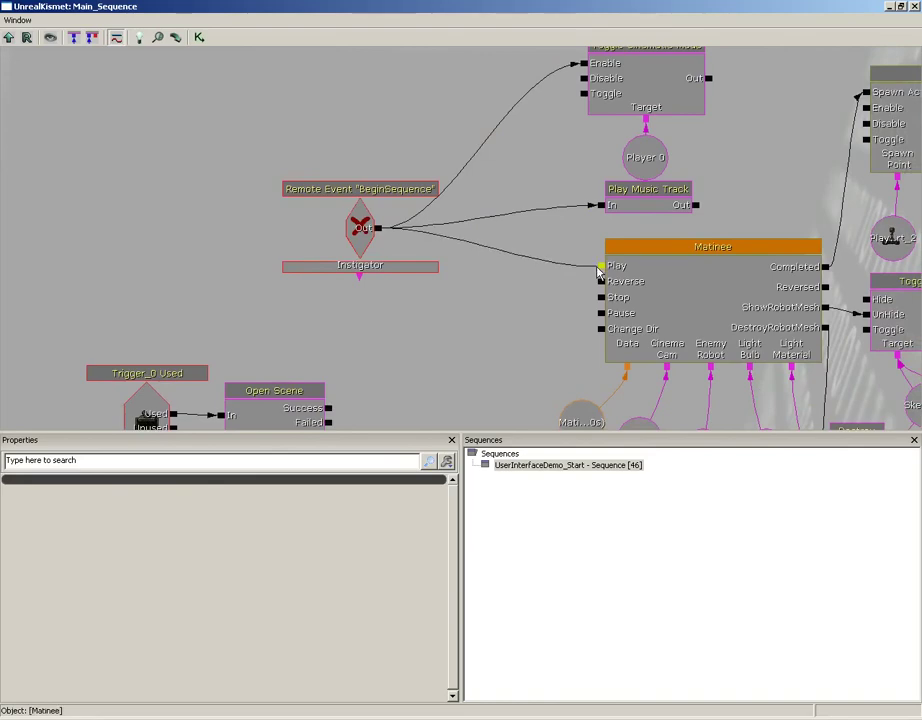
{"action": "left_click", "coordinate": [914, 7]}
Play from Here, use the wall-panel trigger, click the green button to run the sequence, then exit.
{"action": "right_click", "coordinate": [232, 292]}
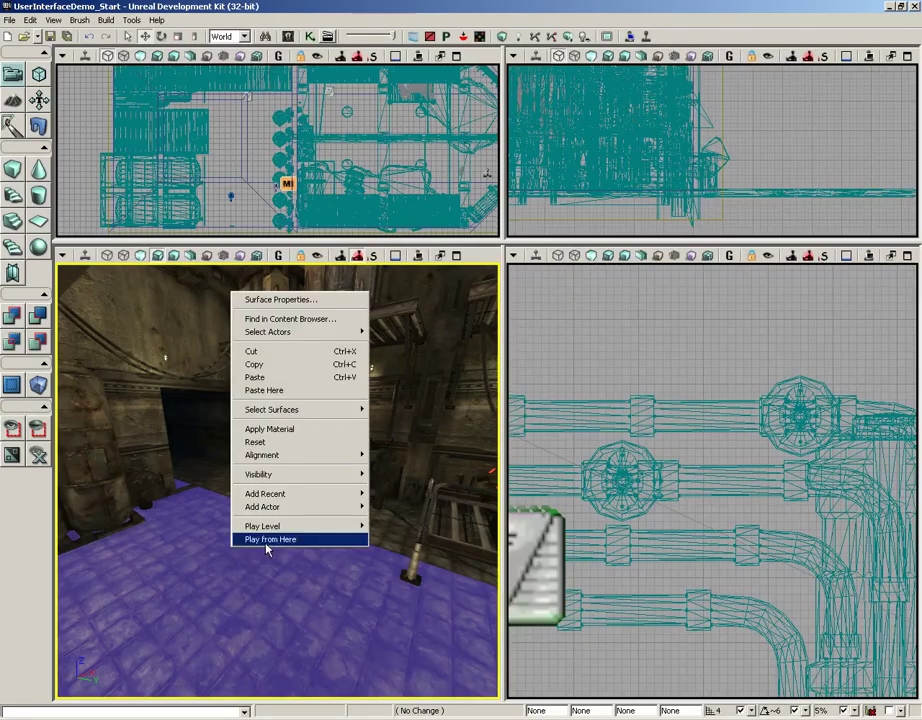
{"action": "left_click", "coordinate": [267, 540]}
{"action": "key", "text": "w"}
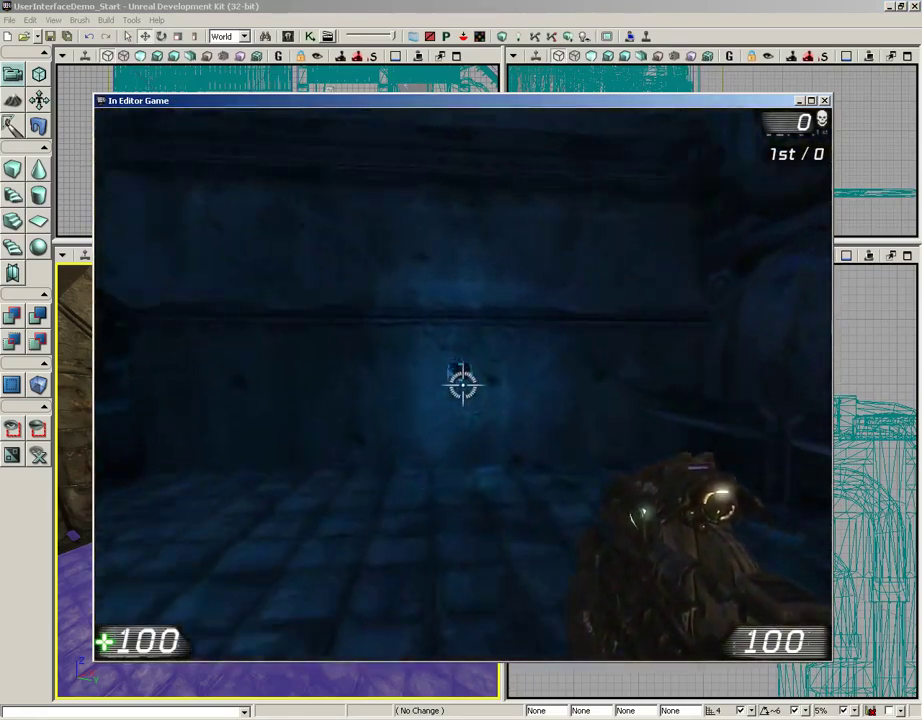
{"action": "key", "text": "e"}
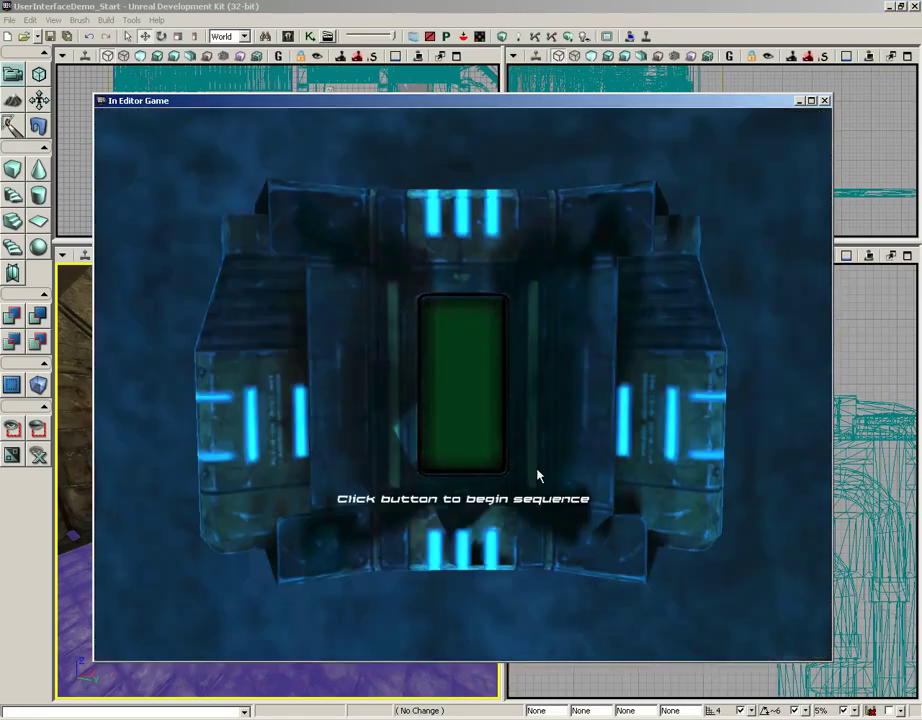
{"action": "left_click", "coordinate": [473, 381]}
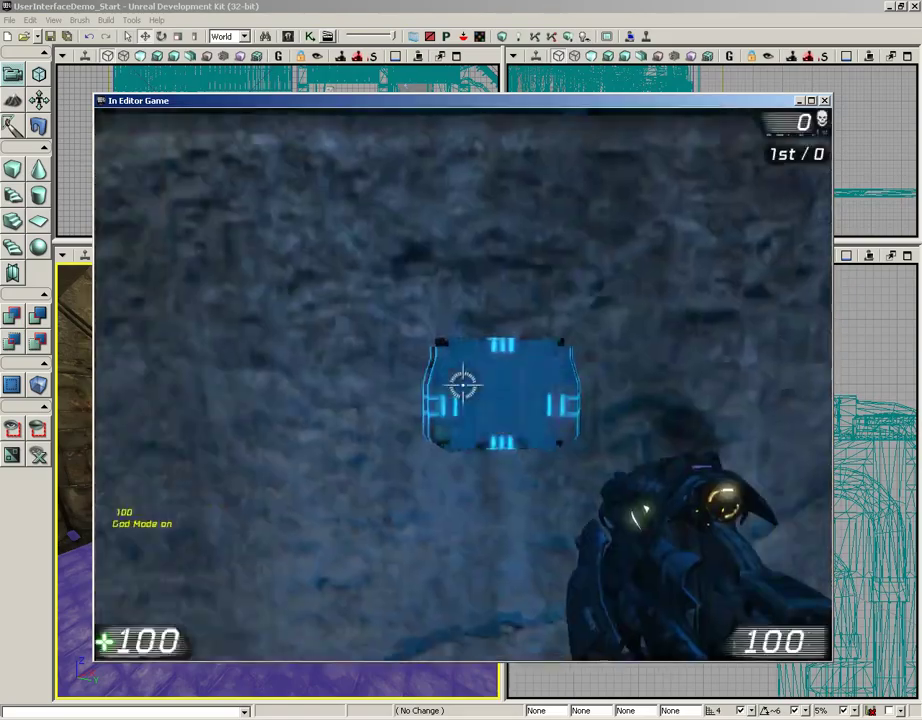
{"action": "key", "text": "w"}
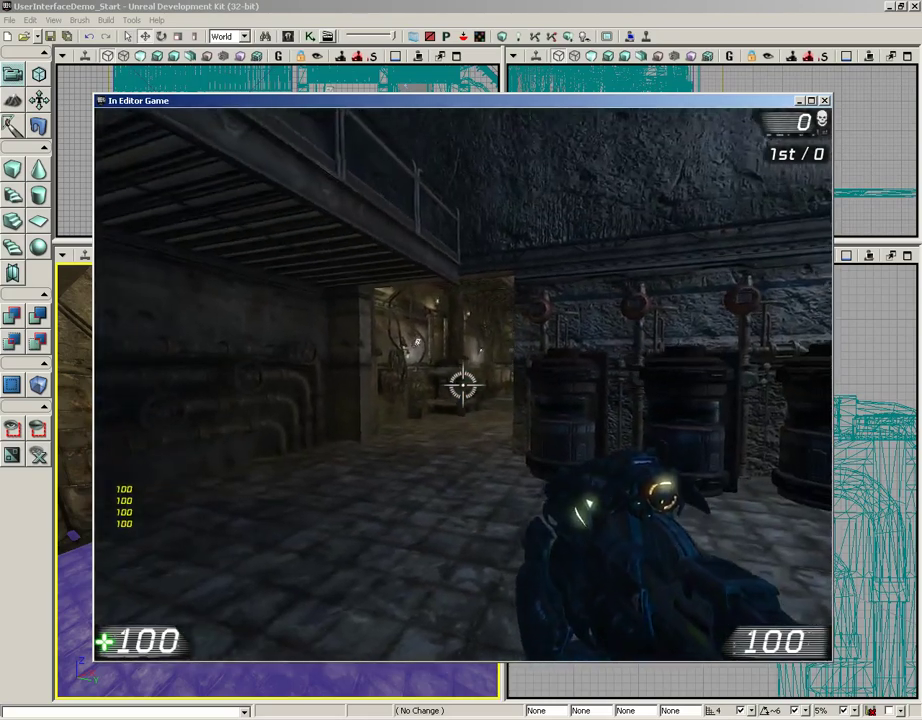
{"action": "key", "text": "Escape"}
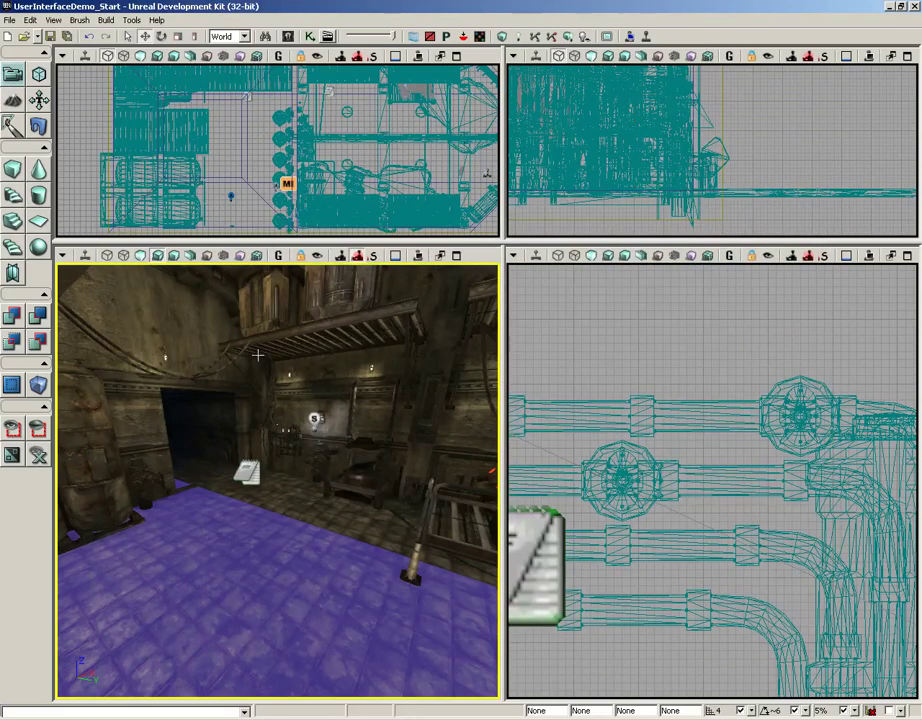